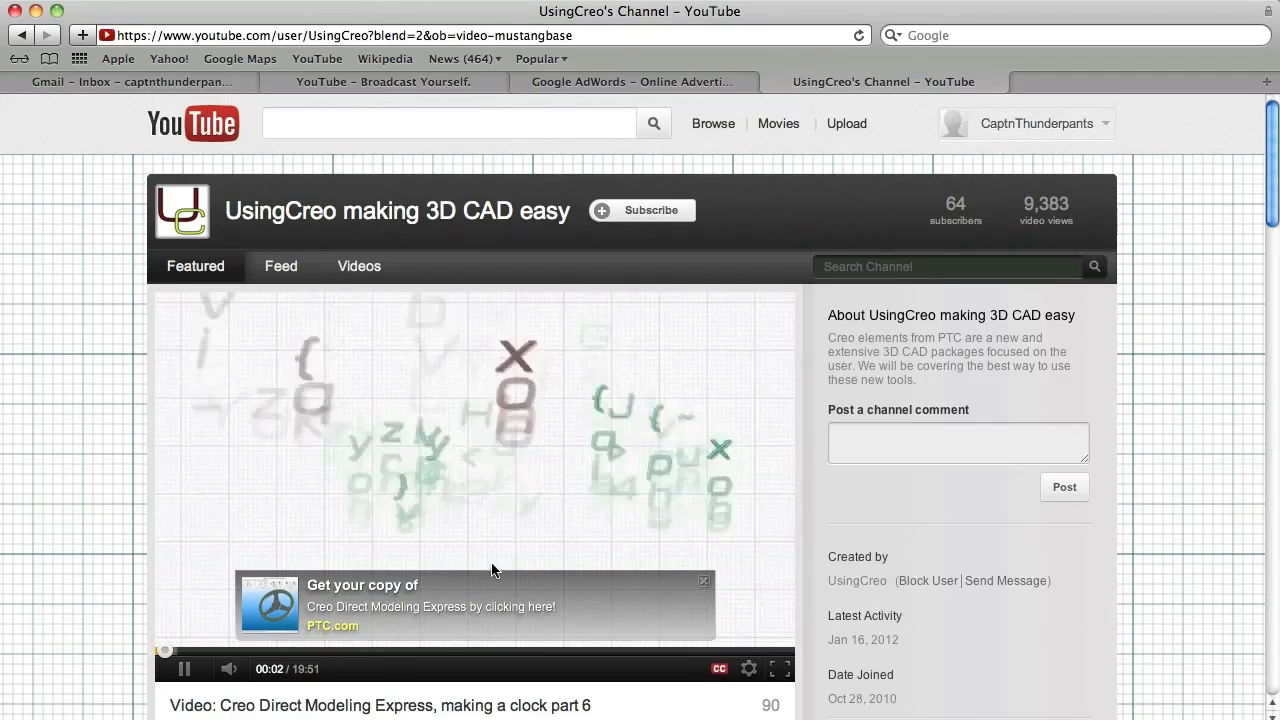
Pause the featured channel video, view the PTC page its overlay ad links to, and close that page
{"action": "left_click", "coordinate": [183, 669]}
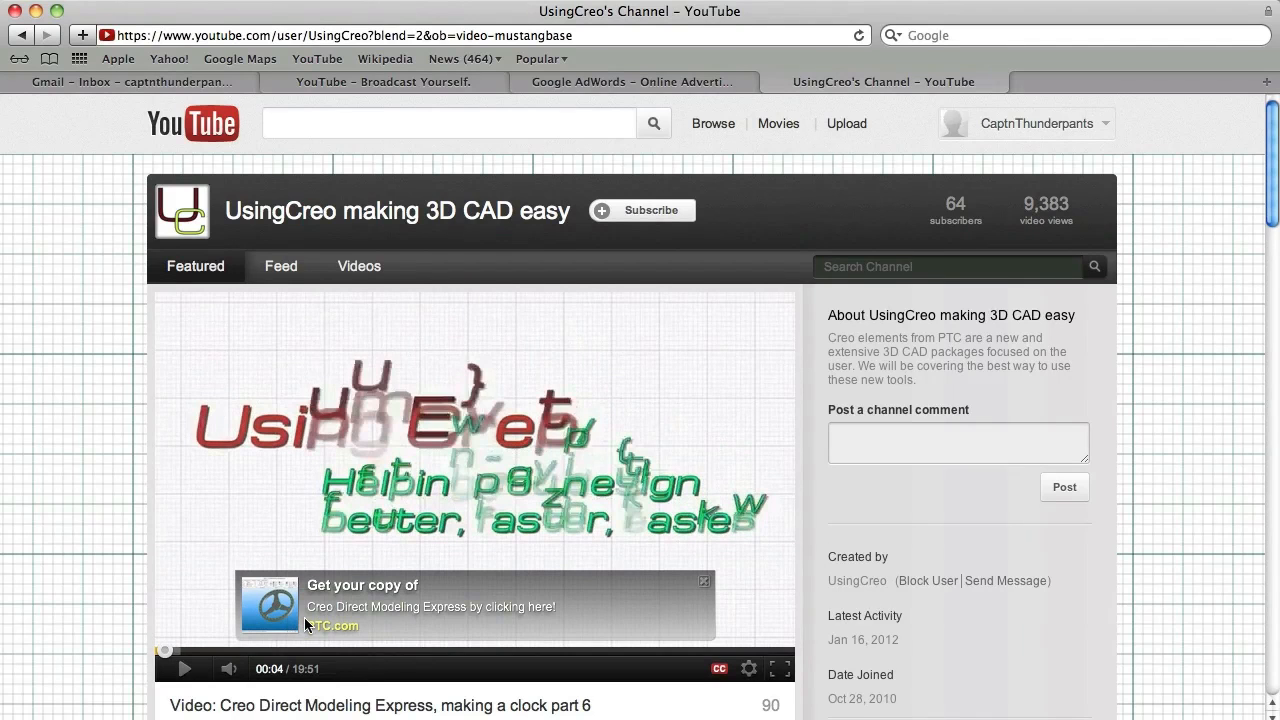
{"action": "left_click", "coordinate": [350, 592]}
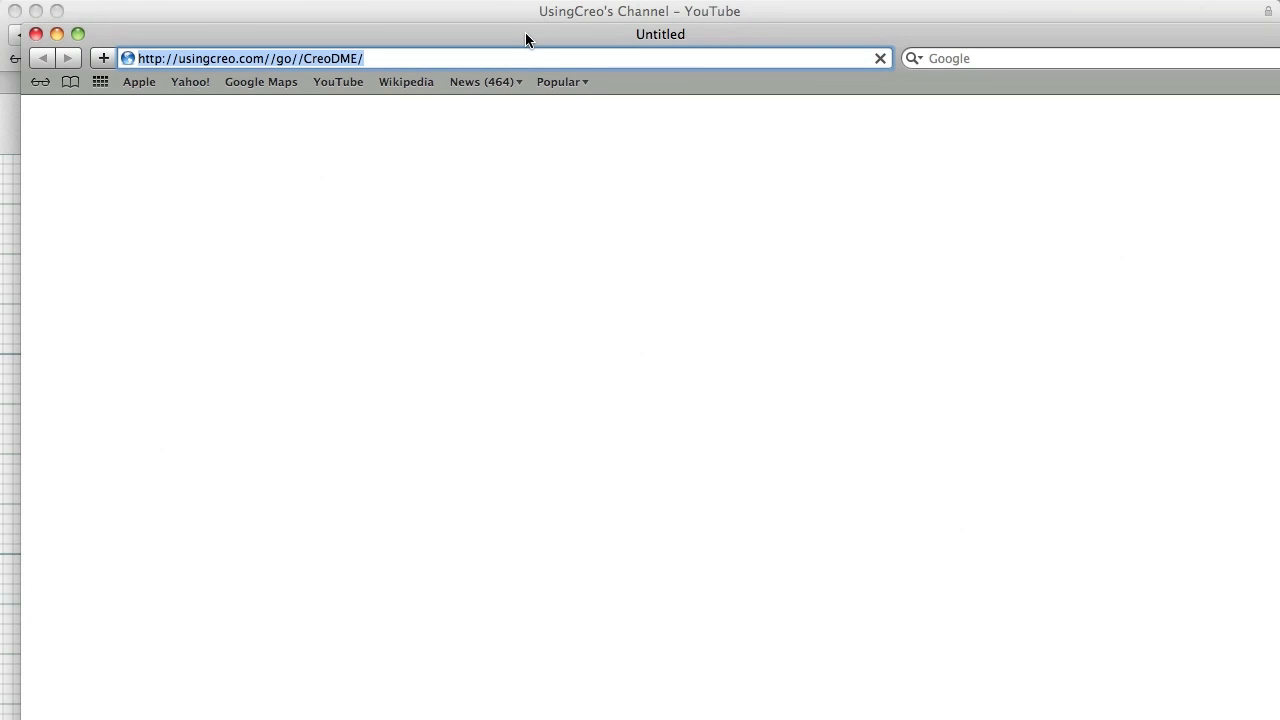
{"action": "left_click_drag", "start_coordinate": [526, 37], "coordinate": [506, 16]}
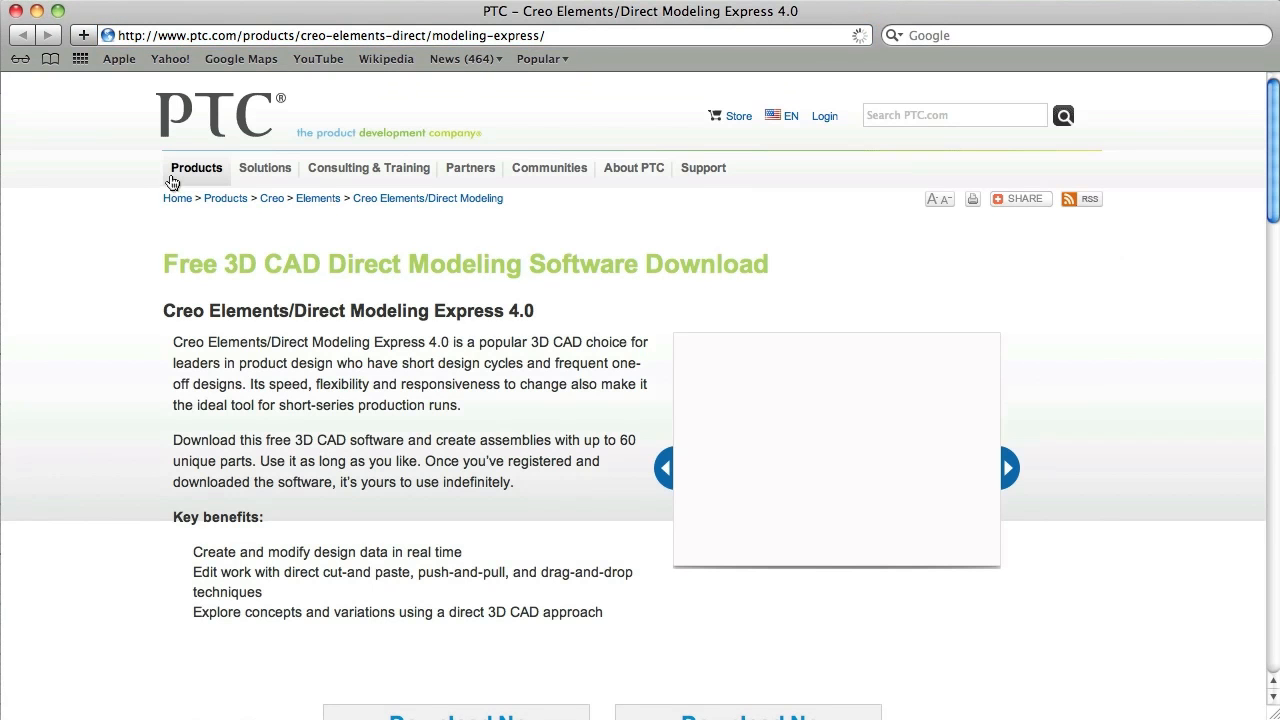
{"action": "left_click", "coordinate": [16, 11]}
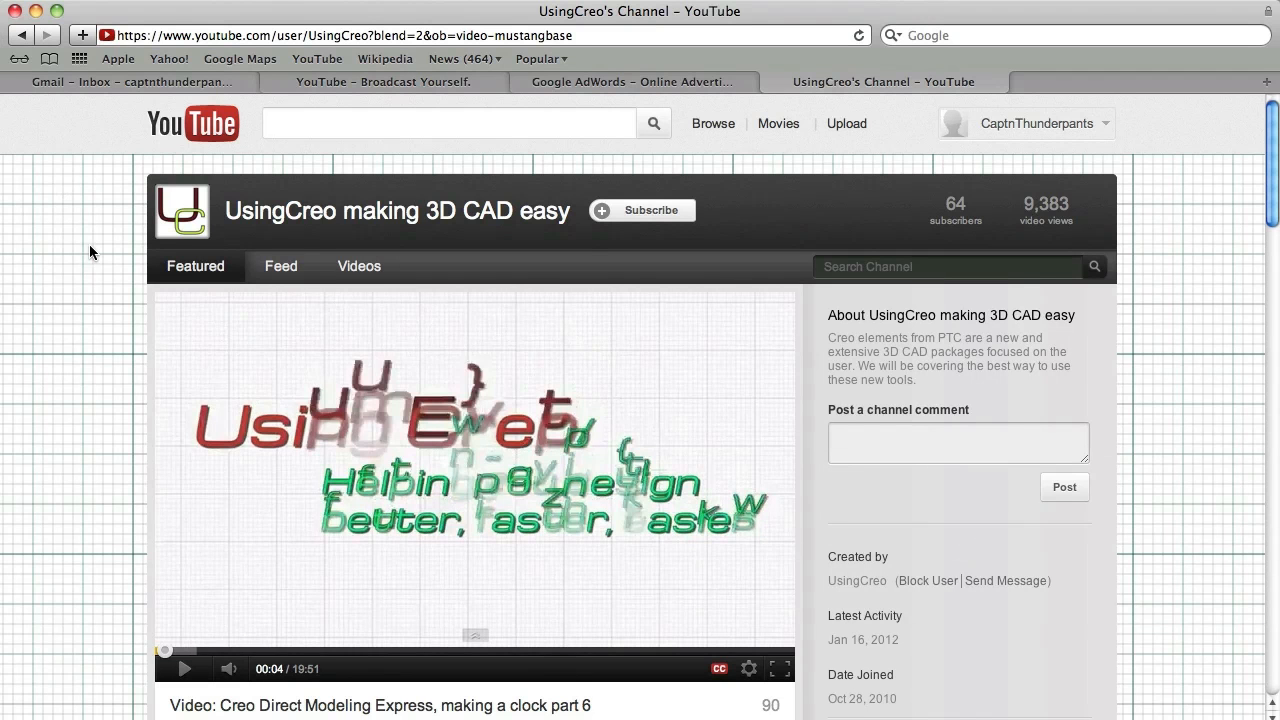
Start creating an AdWords account, stating that Google services are already in use and choosing the existing Google account for AdWords
{"action": "left_click", "coordinate": [771, 82]}
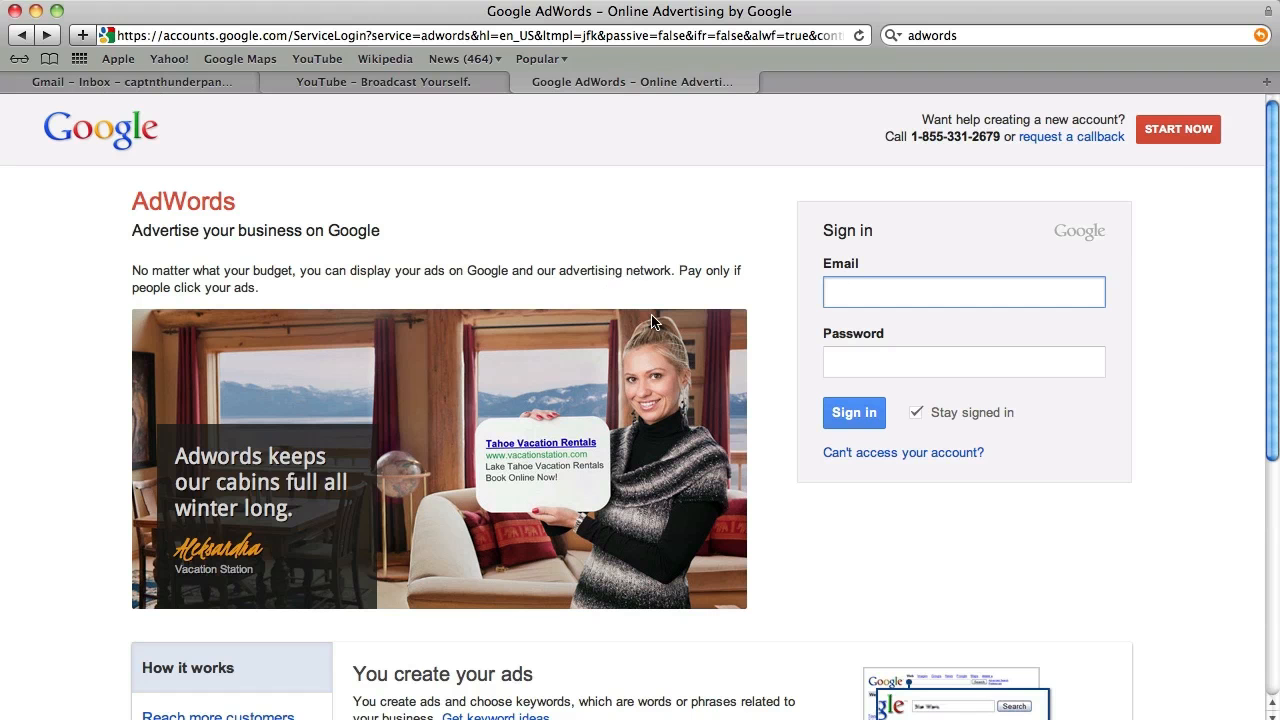
{"action": "left_click", "coordinate": [1177, 132]}
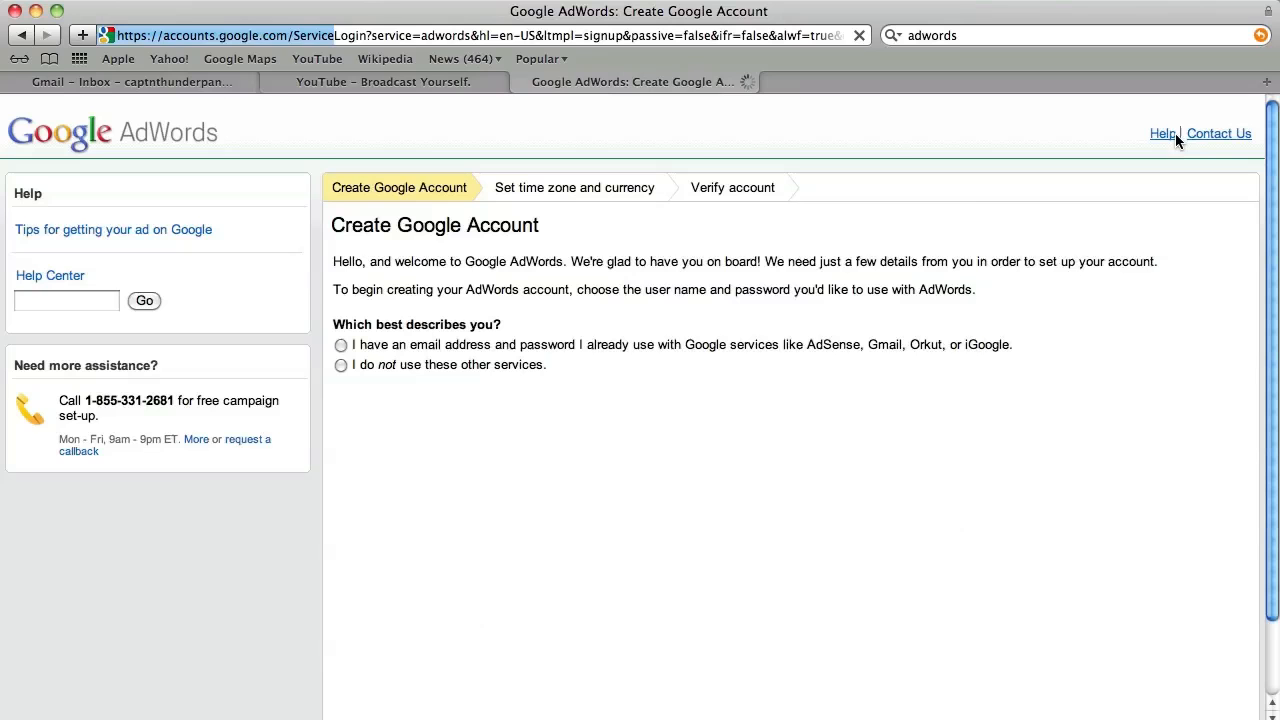
{"action": "left_click", "coordinate": [341, 345]}
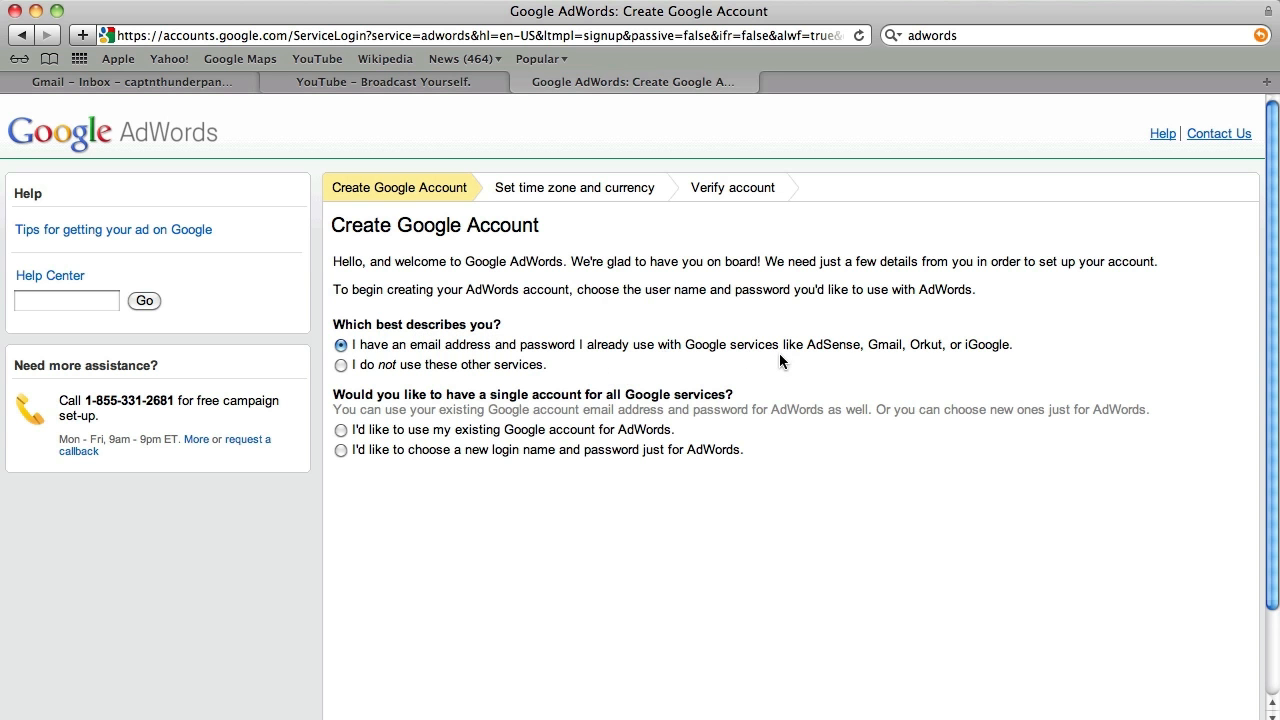
{"action": "left_click", "coordinate": [339, 431]}
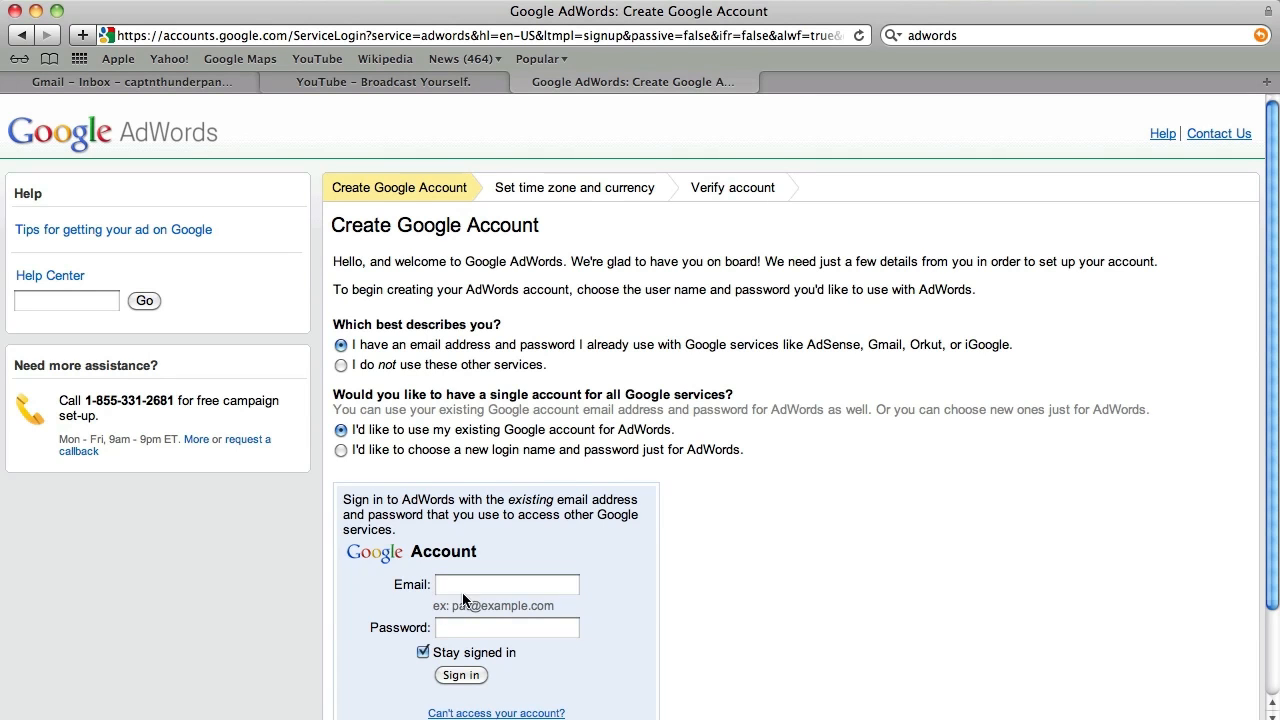
Sign in to AdWords with the existing Google account's email address and password
{"action": "left_click", "coordinate": [466, 592]}
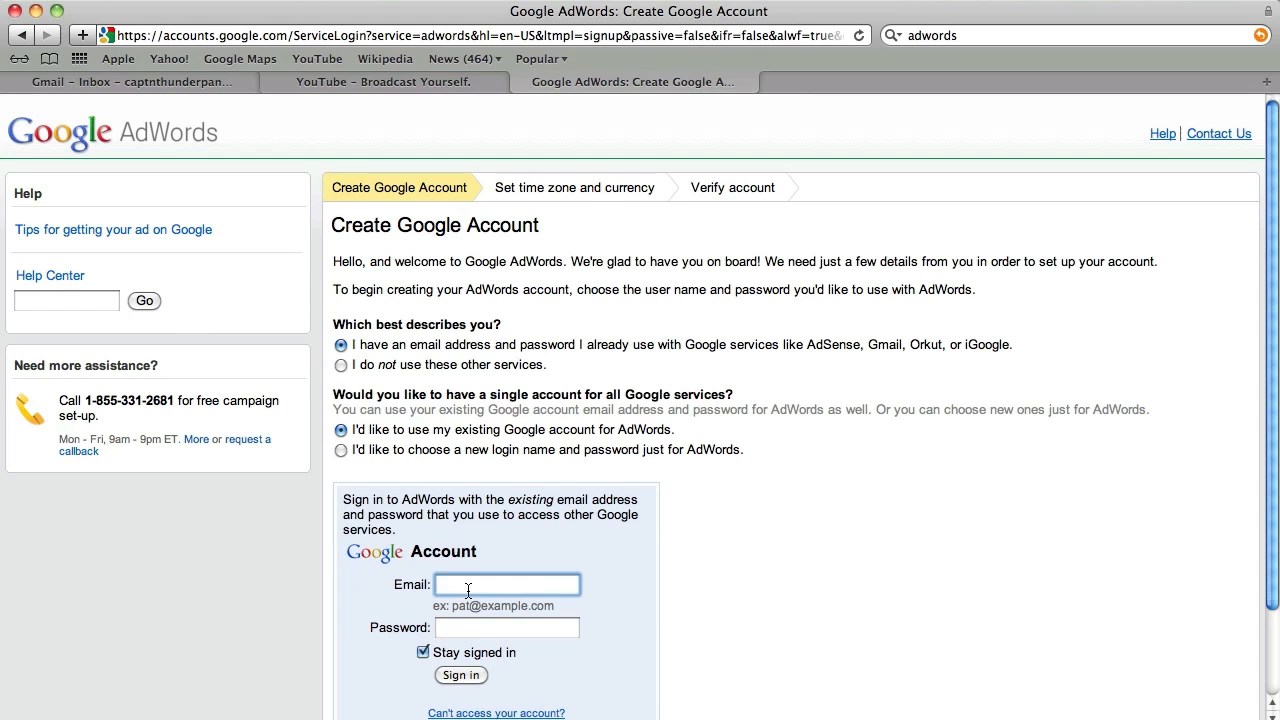
{"action": "type", "text": "cap"}
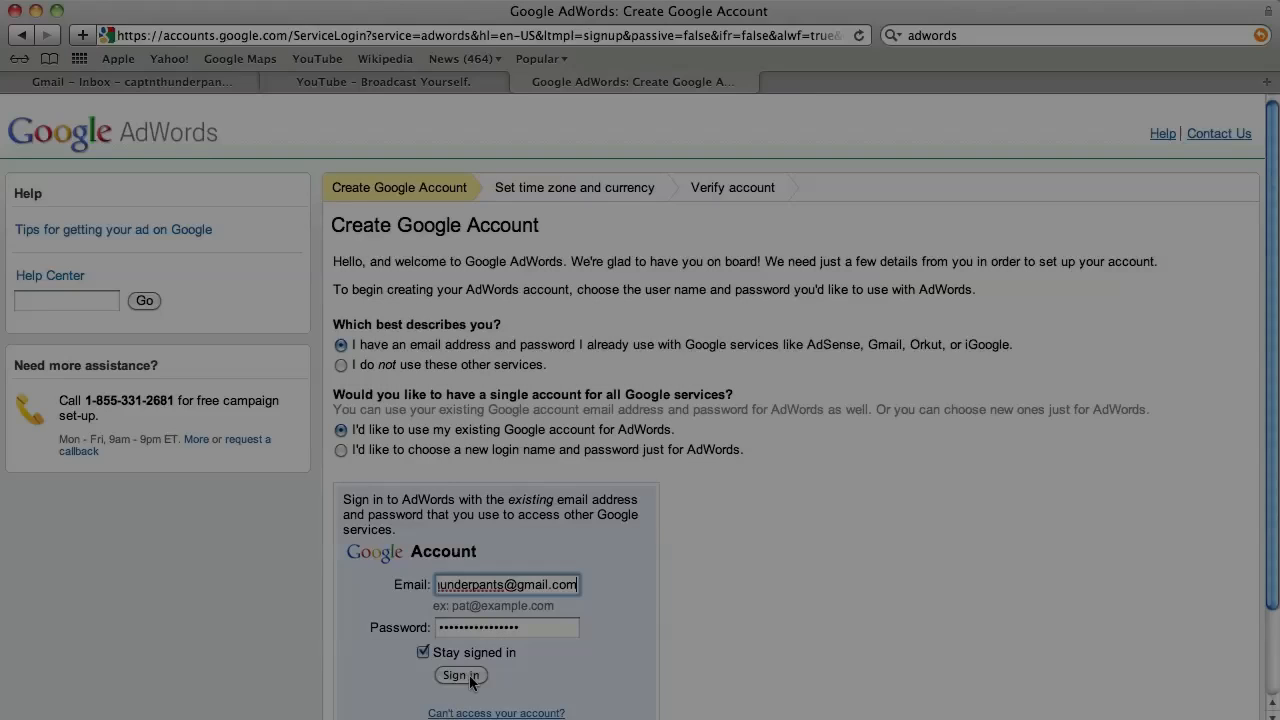
{"action": "left_click", "coordinate": [471, 679]}
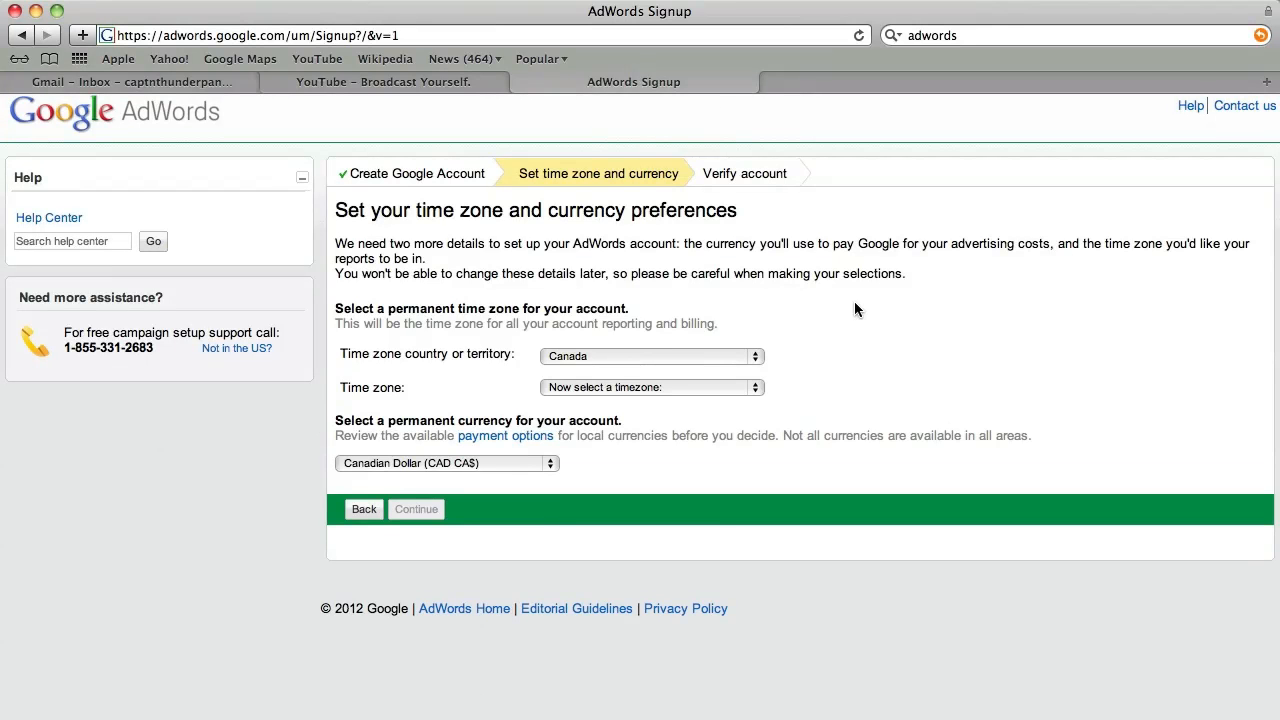
Set the account's time zone to (GMT-07:00) Mountain Time - Edmonton, continue through the signup, and sign in to the new AdWords account
{"action": "left_click", "coordinate": [577, 390]}
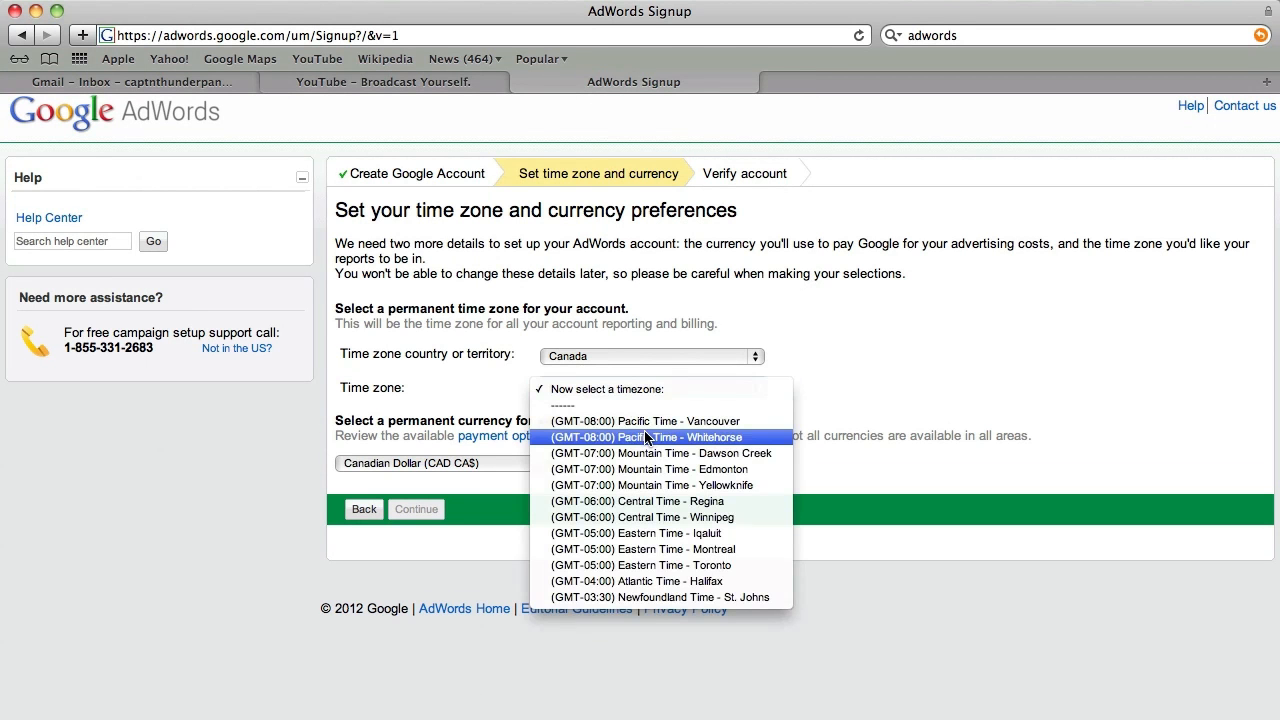
{"action": "left_click", "coordinate": [650, 469]}
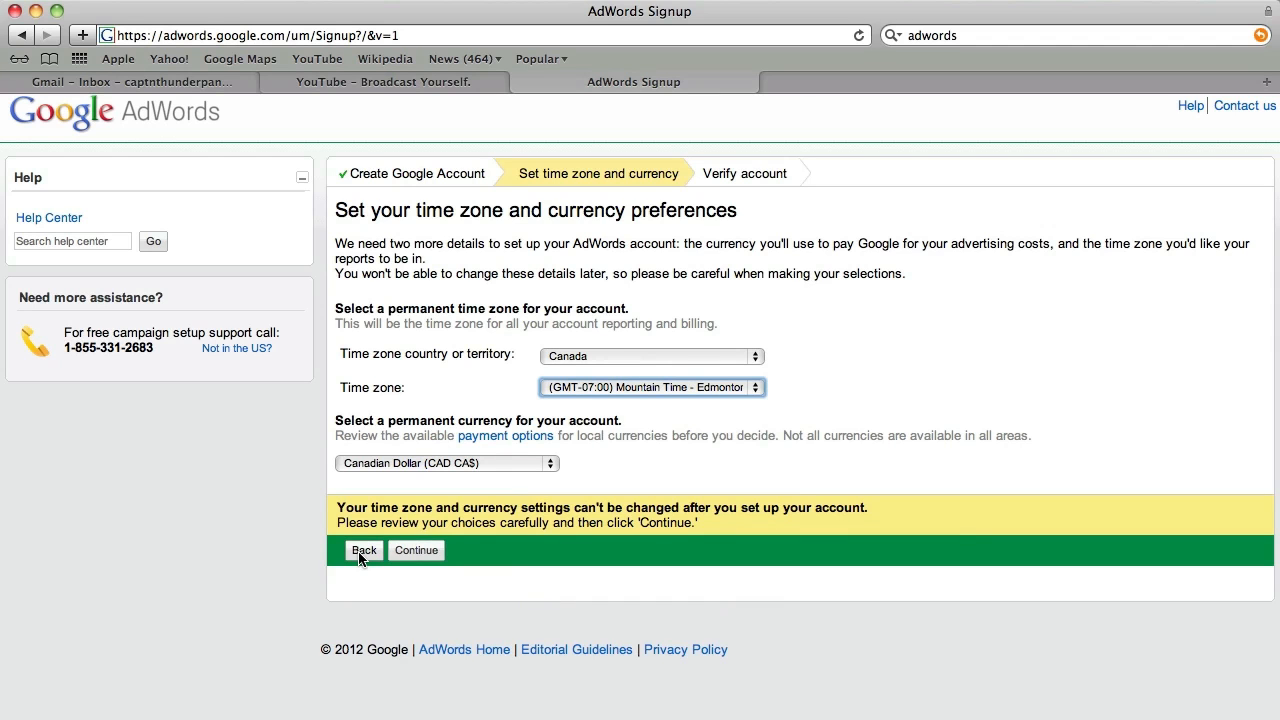
{"action": "left_click", "coordinate": [417, 551]}
{"action": "left_click", "coordinate": [417, 553]}
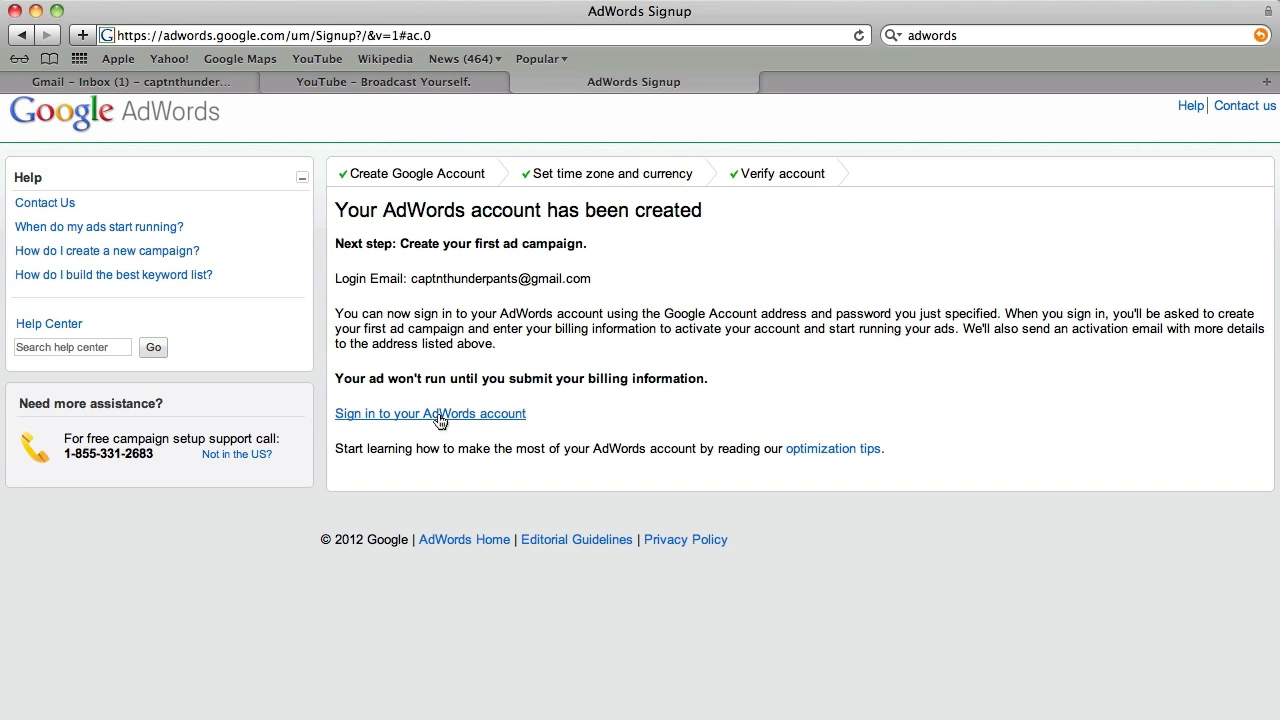
{"action": "left_click", "coordinate": [438, 415]}
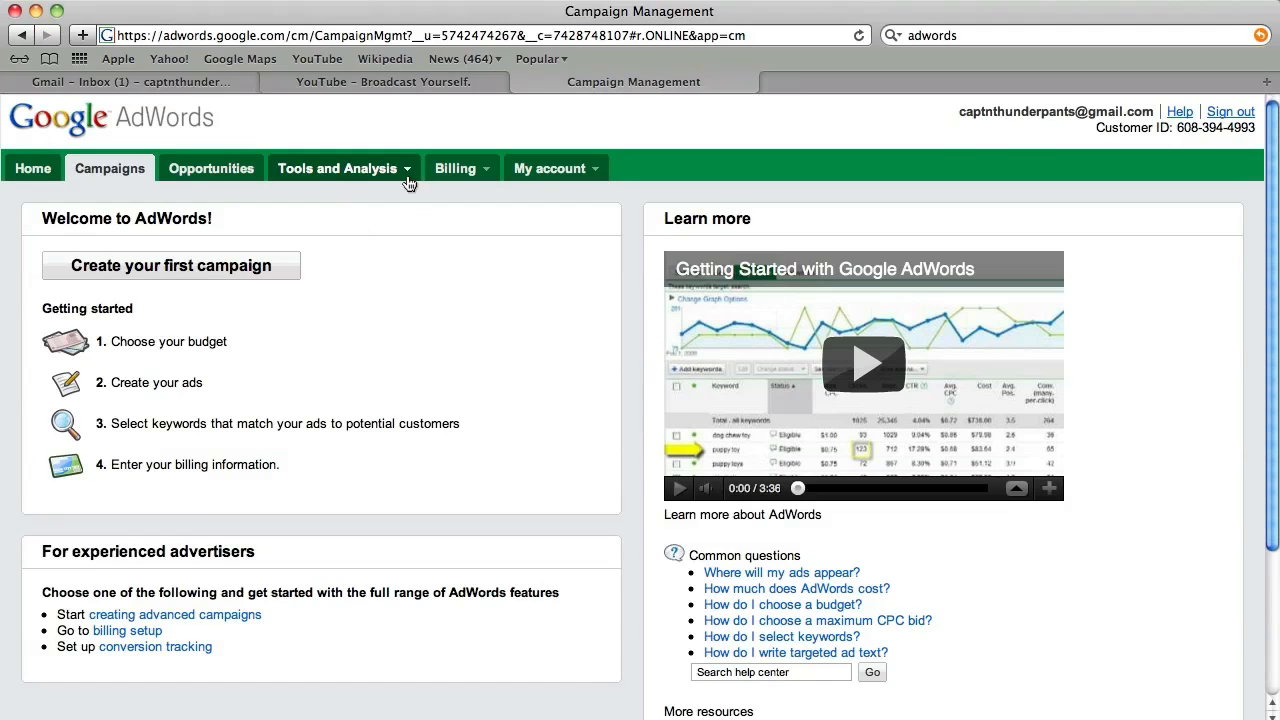
Open the info and settings of the uploaded sushi video on YouTube and review its description link, tags and other settings
{"action": "left_click", "coordinate": [377, 85]}
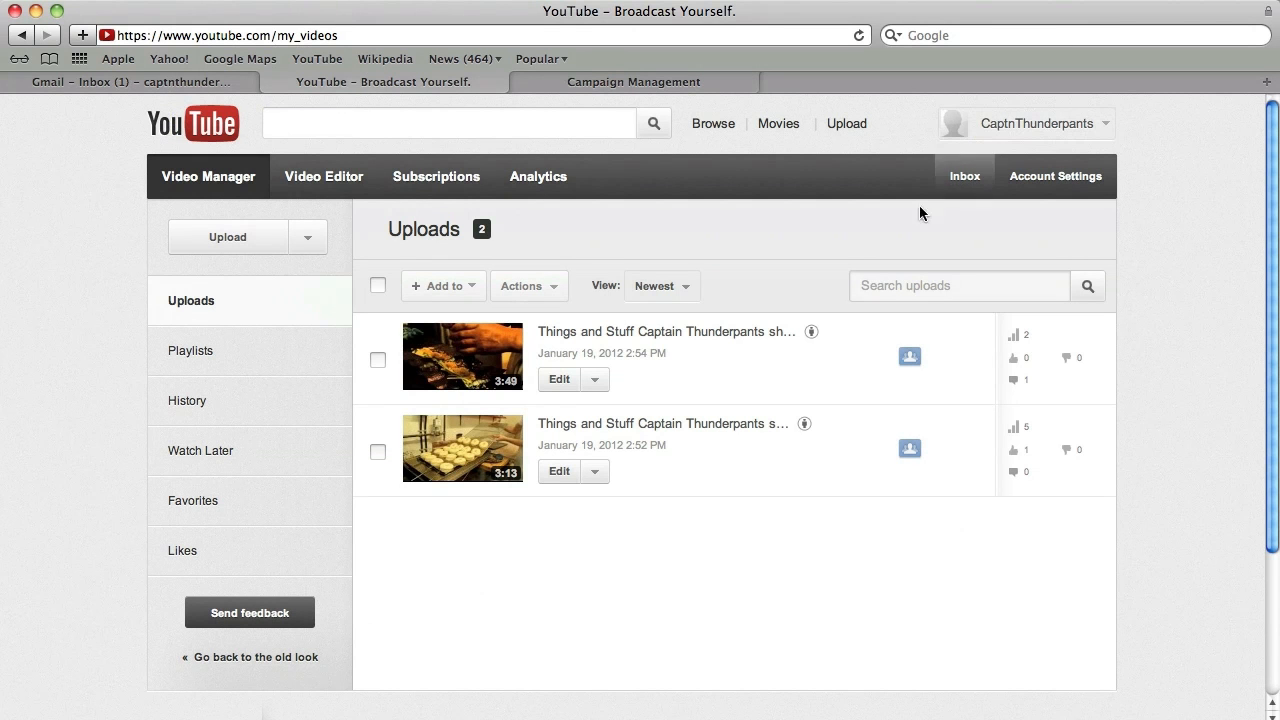
{"action": "left_click", "coordinate": [594, 381]}
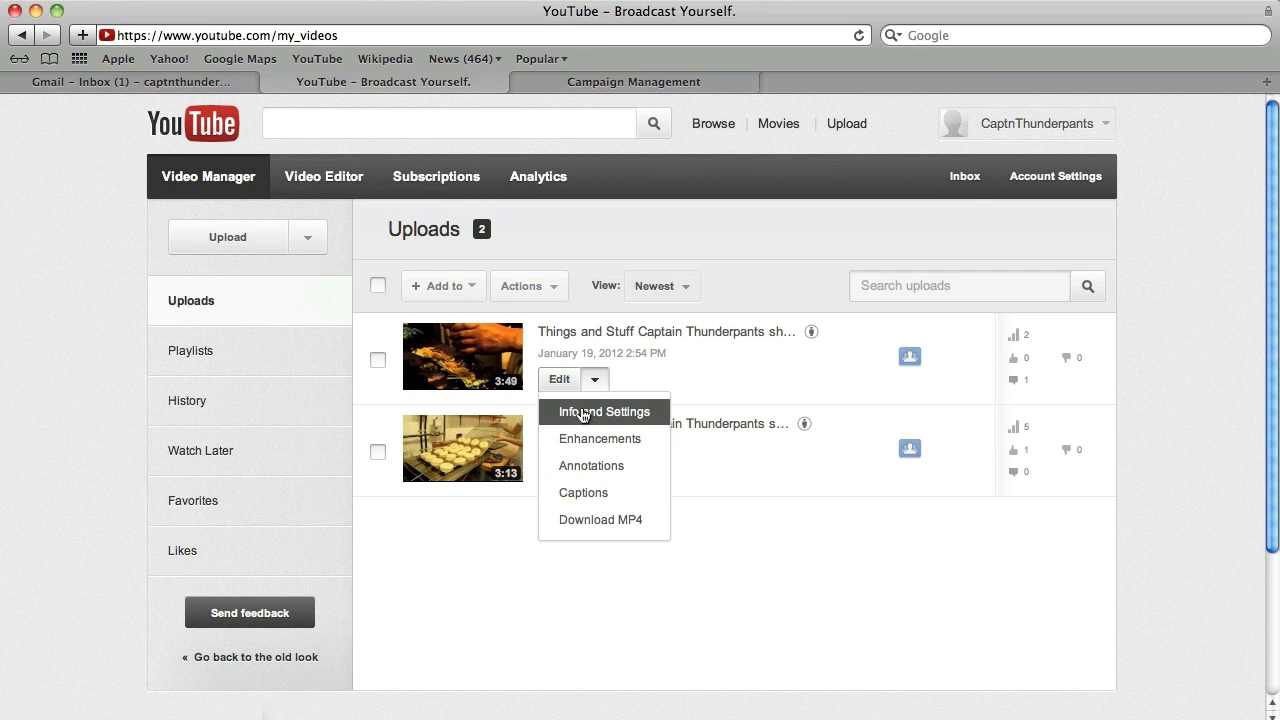
{"action": "left_click", "coordinate": [551, 379]}
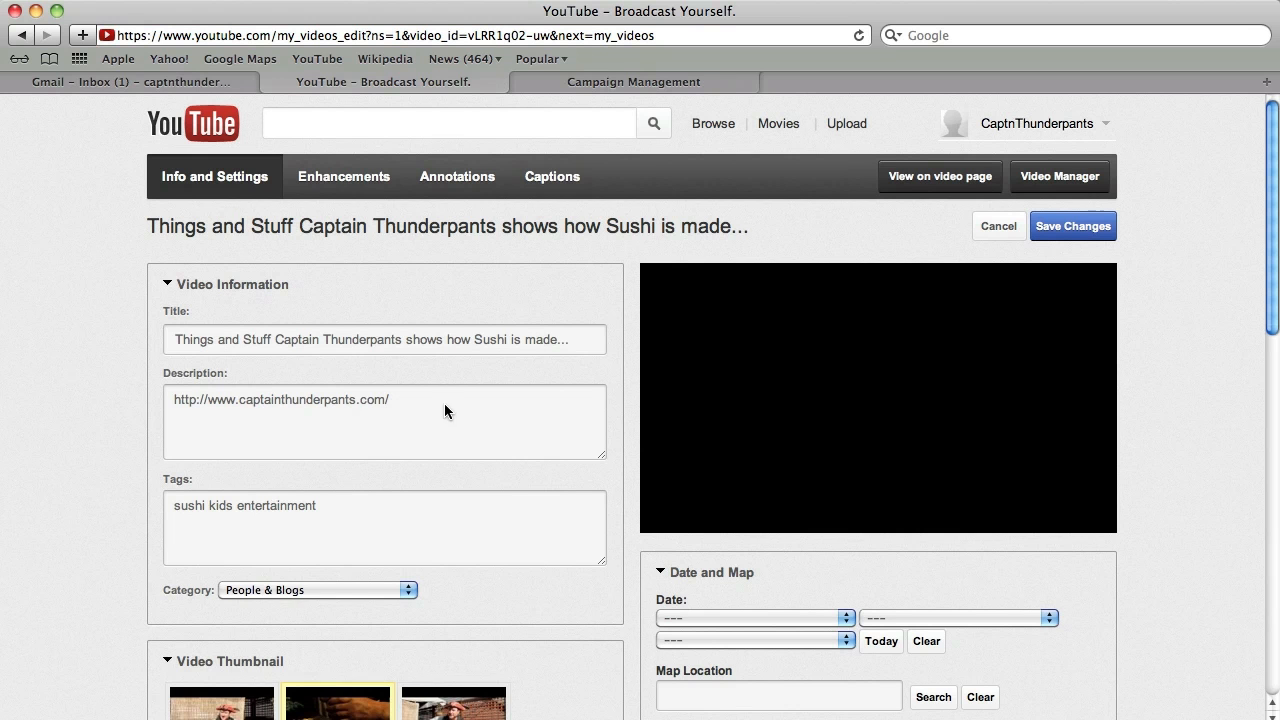
{"action": "left_click", "coordinate": [176, 400]}
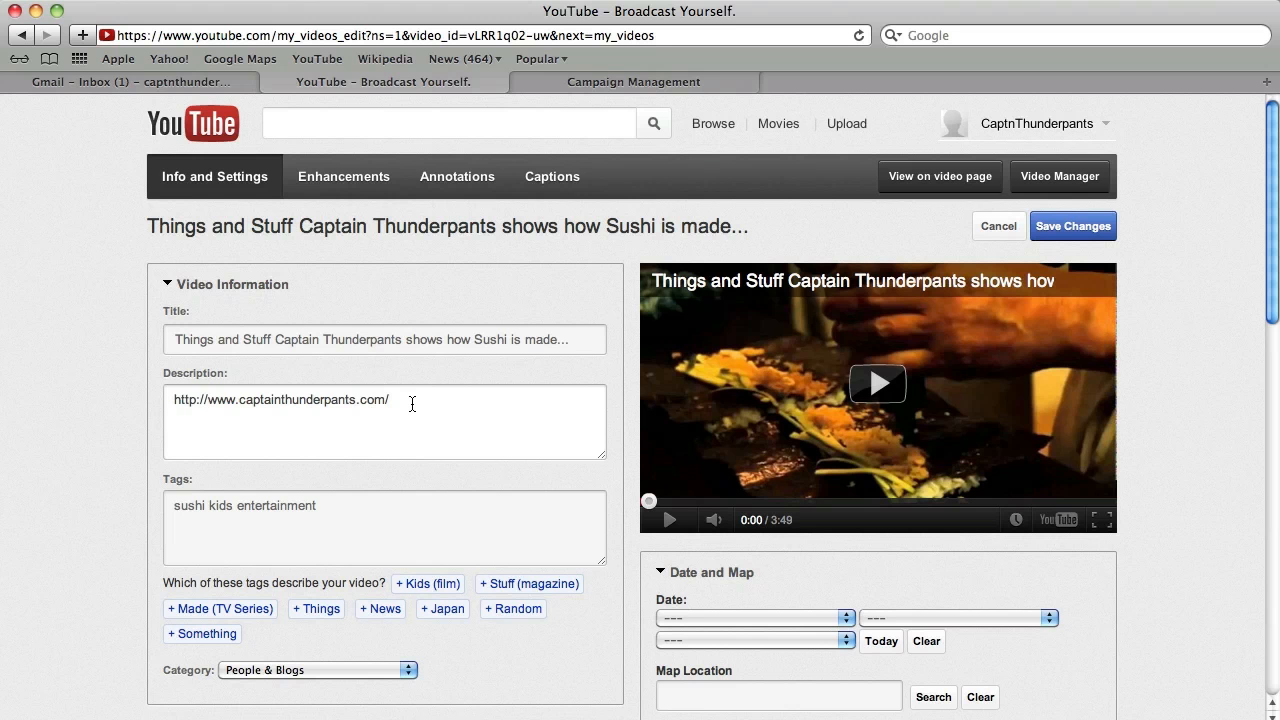
{"action": "left_click", "coordinate": [409, 401]}
{"action": "scroll", "coordinate": [414, 400], "scroll_direction": "down", "scroll_amount": 5}
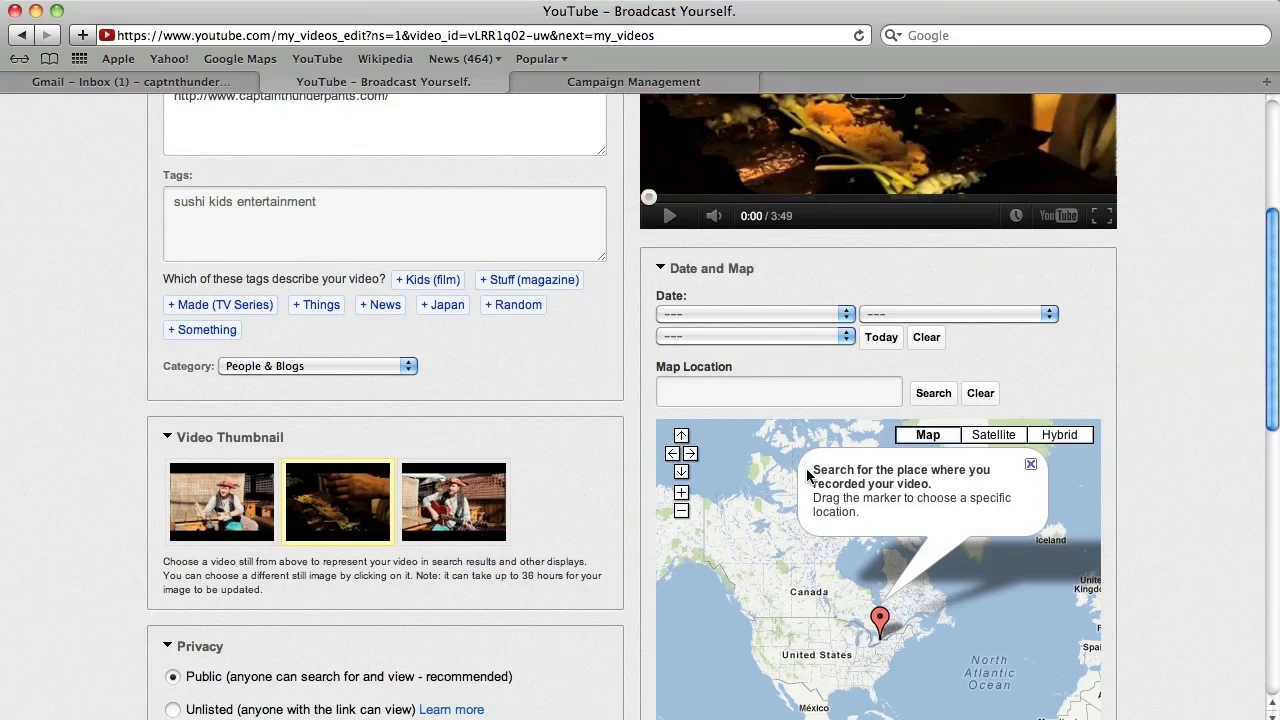
{"action": "scroll", "coordinate": [808, 476], "scroll_direction": "down", "scroll_amount": 10}
{"action": "scroll", "coordinate": [808, 476], "scroll_direction": "up", "scroll_amount": 10}
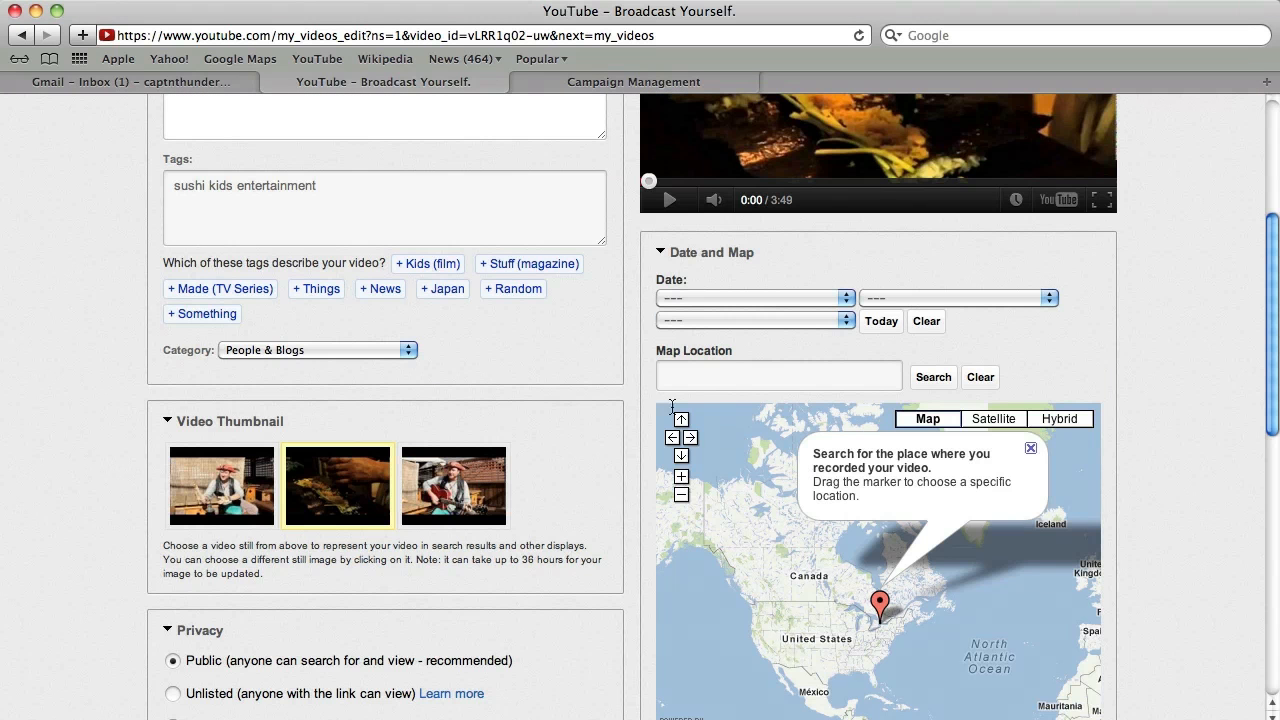
{"action": "scroll", "coordinate": [816, 460], "scroll_direction": "up", "scroll_amount": 5}
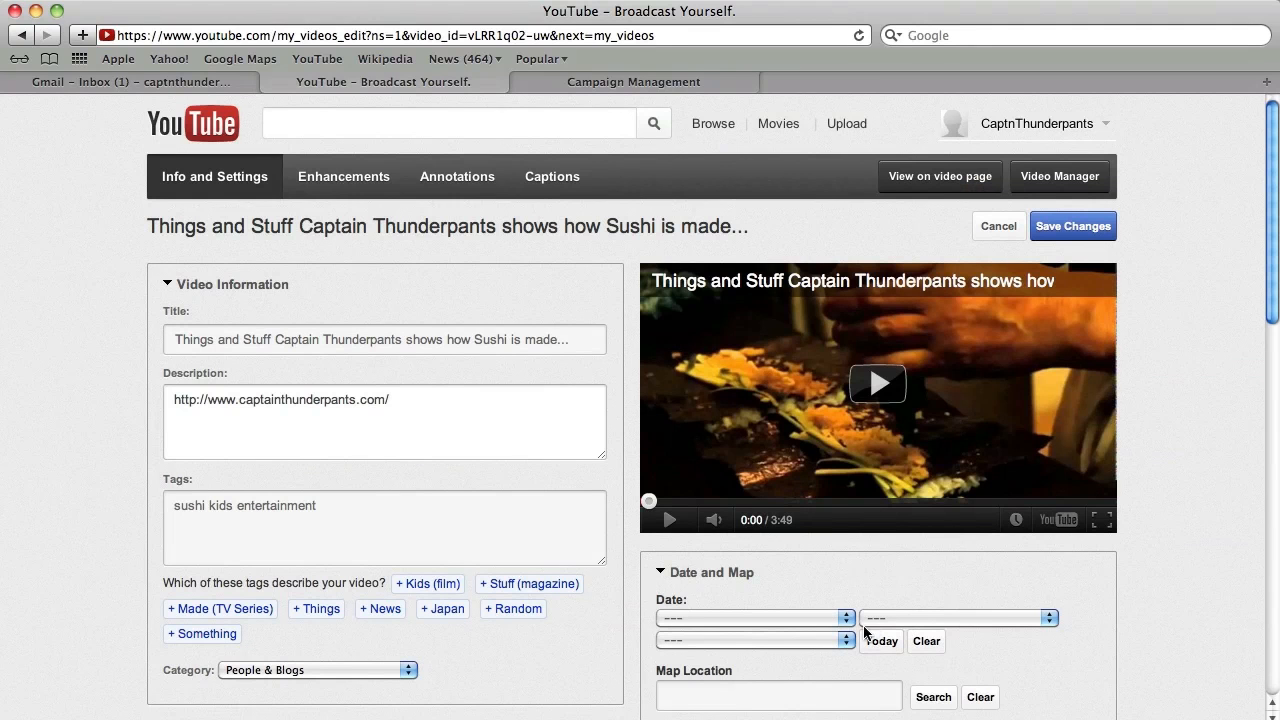
Go to ads.youtube.com in place of the video settings page
{"action": "left_click", "coordinate": [498, 35]}
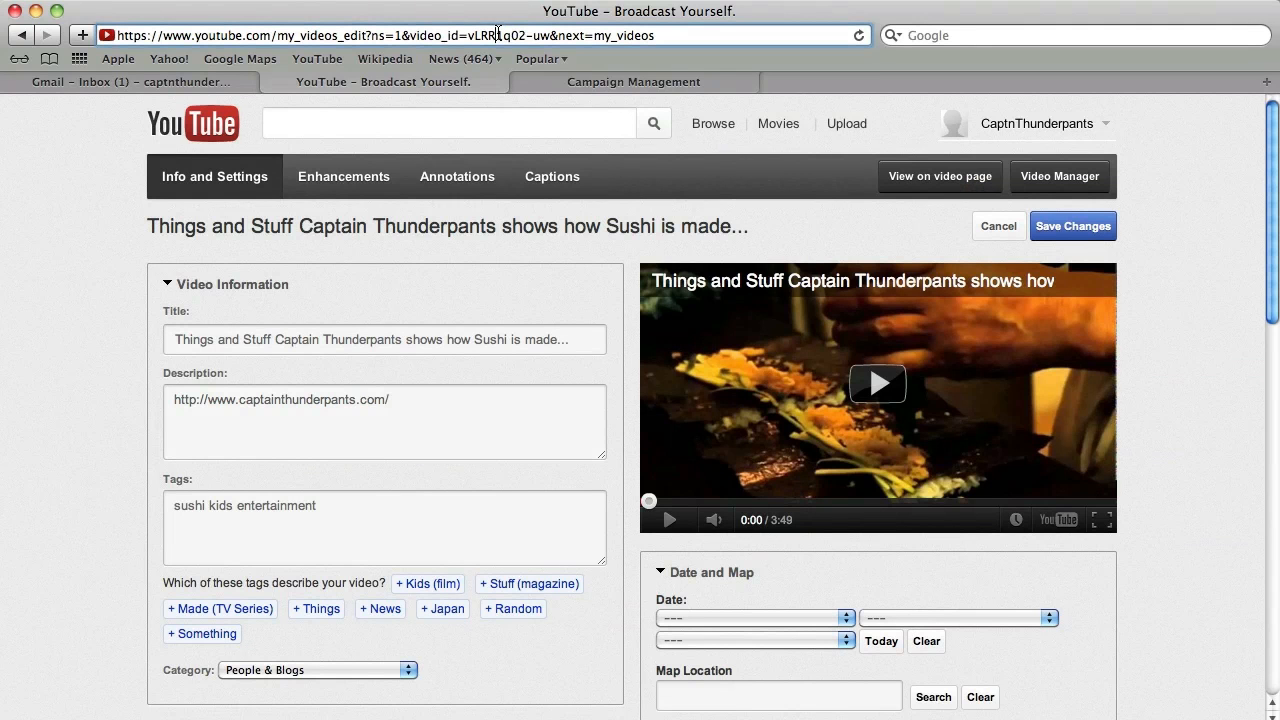
{"action": "triple_click", "coordinate": [498, 35]}
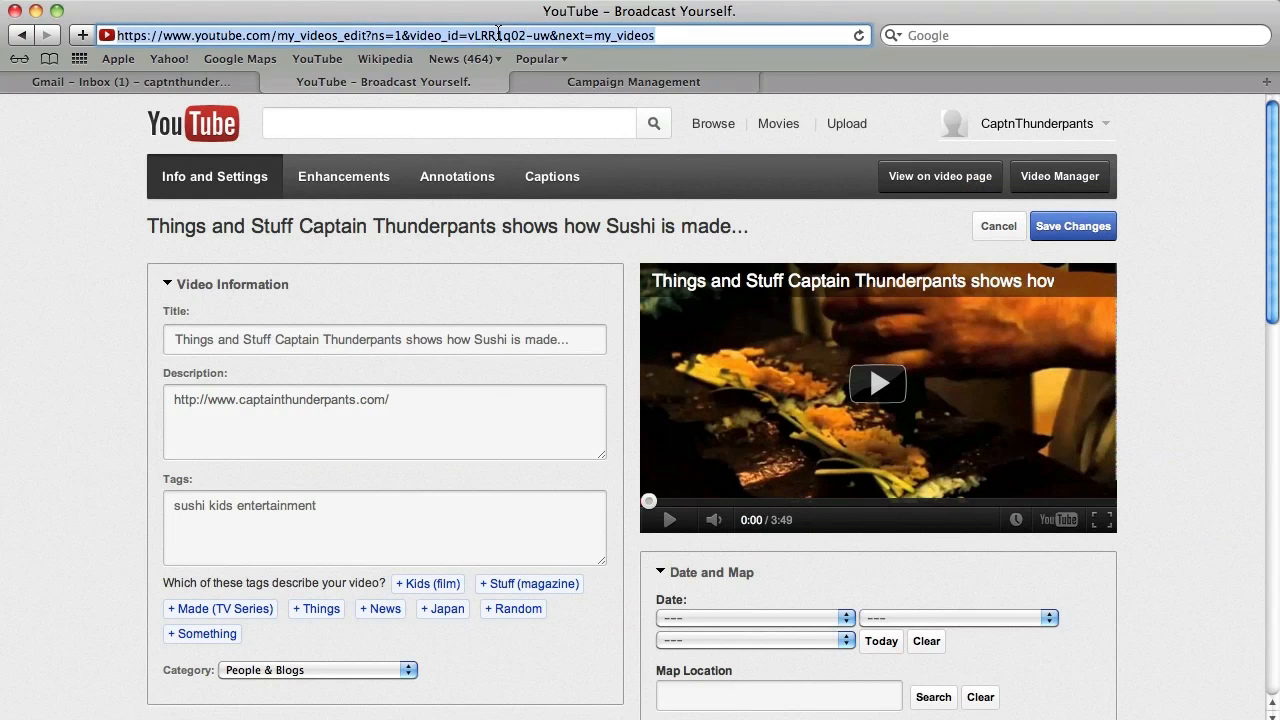
{"action": "type", "text": "ads.y"}
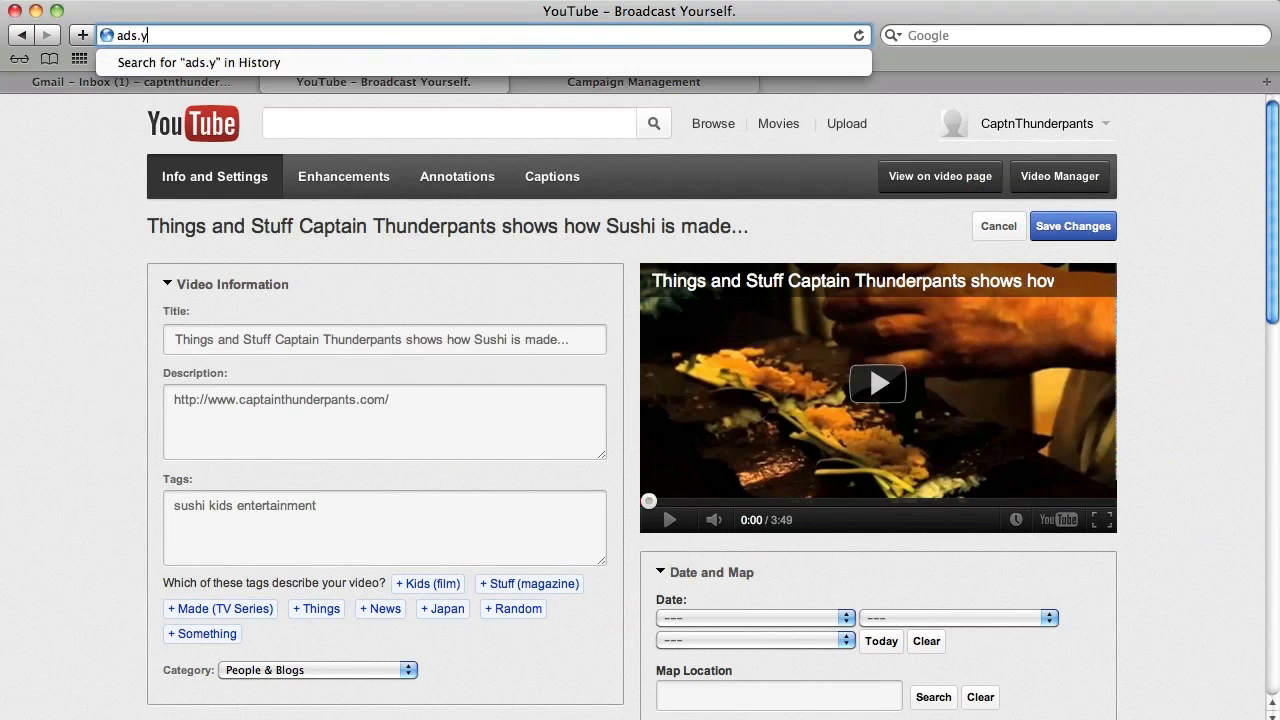
{"action": "type", "text": "outube.com"}
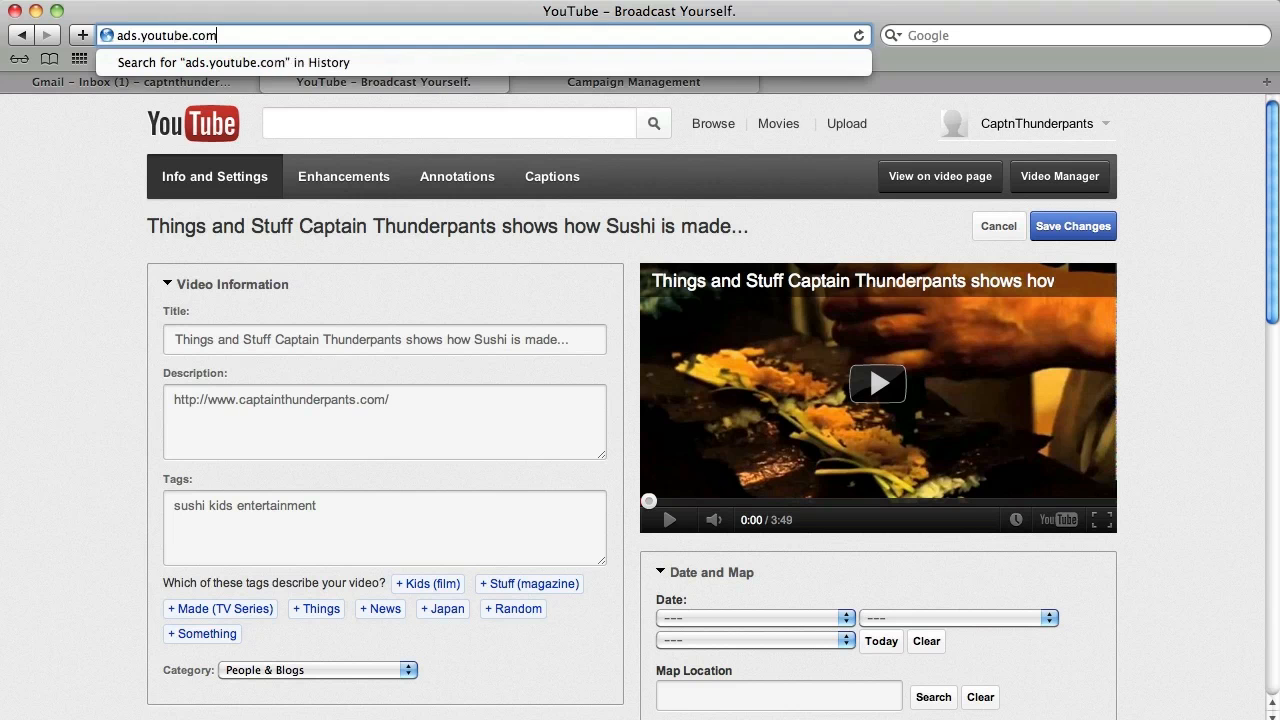
{"action": "key", "text": "Return"}
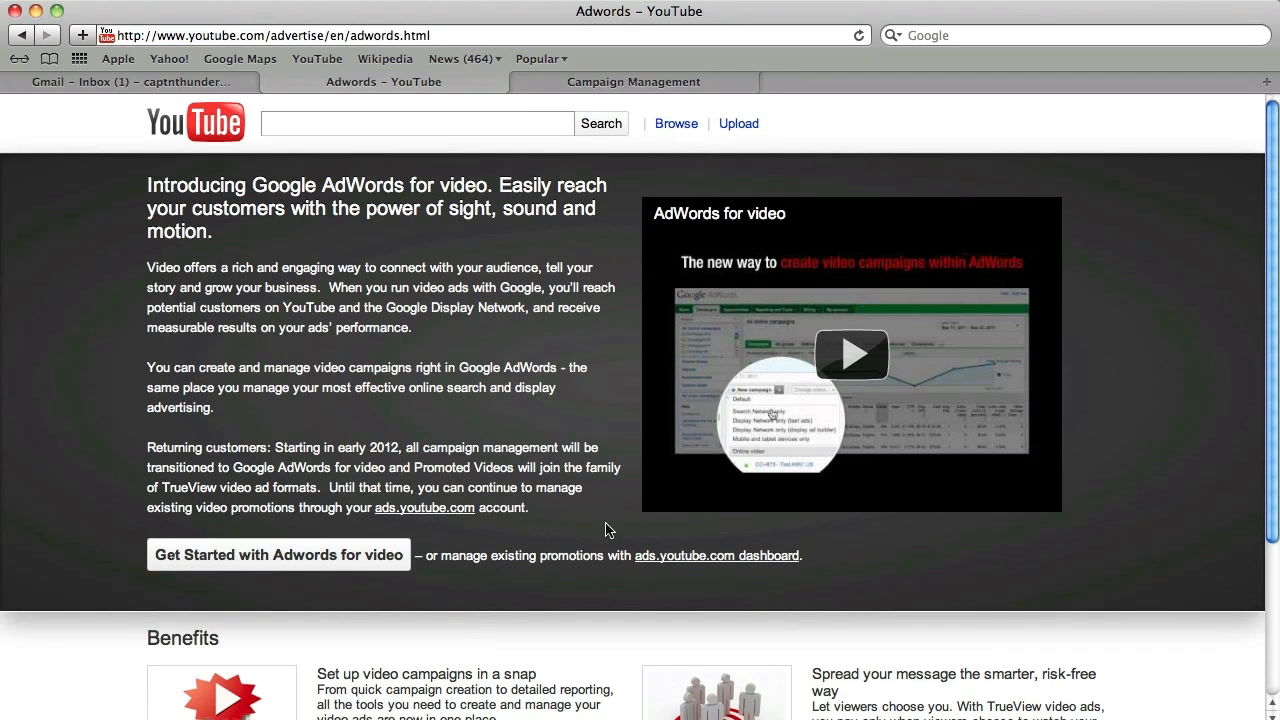
Look over the AdWords for video introduction page and proceed to the new video campaign form
{"action": "scroll", "coordinate": [428, 578], "scroll_direction": "down", "scroll_amount": 5}
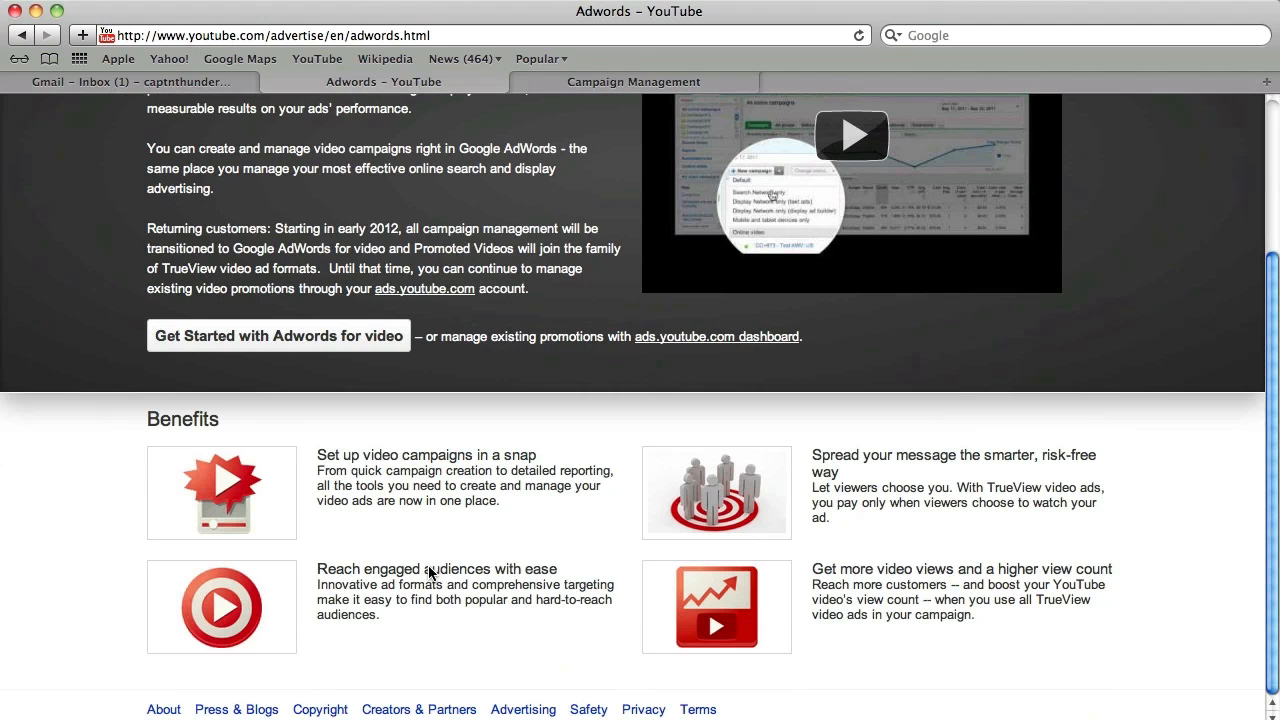
{"action": "scroll", "coordinate": [430, 571], "scroll_direction": "up", "scroll_amount": 5}
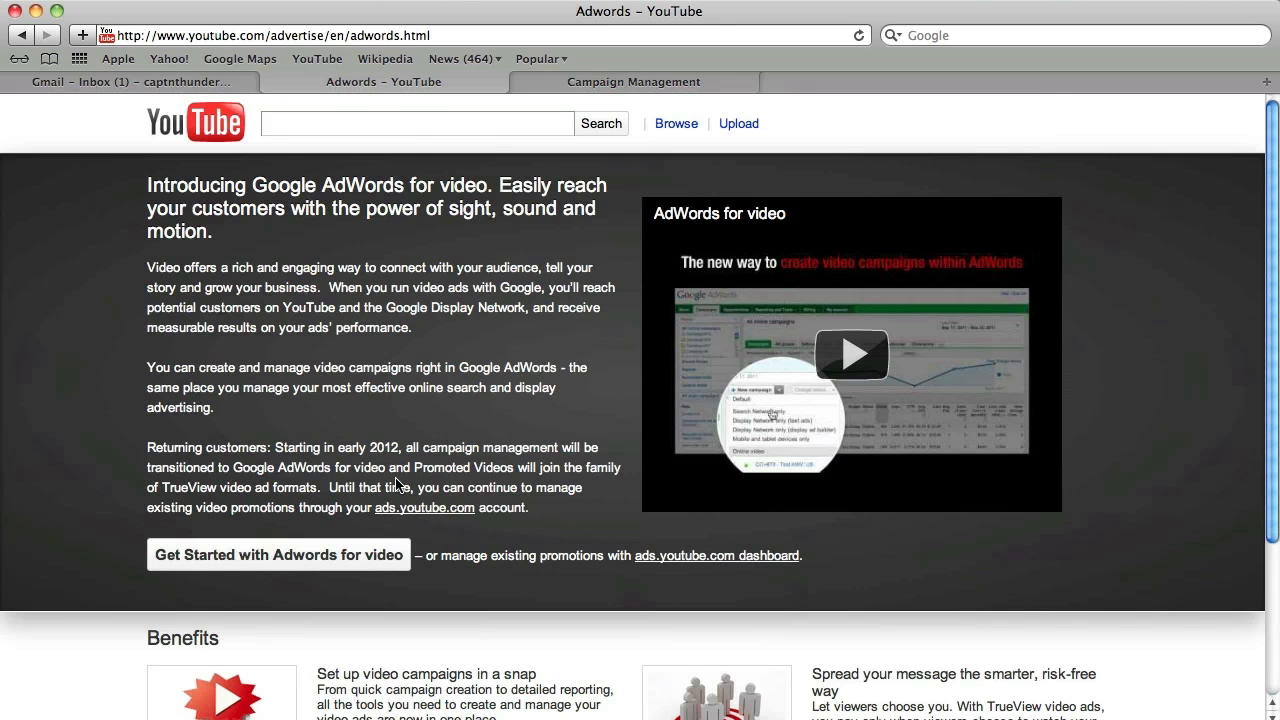
{"action": "left_click", "coordinate": [744, 566]}
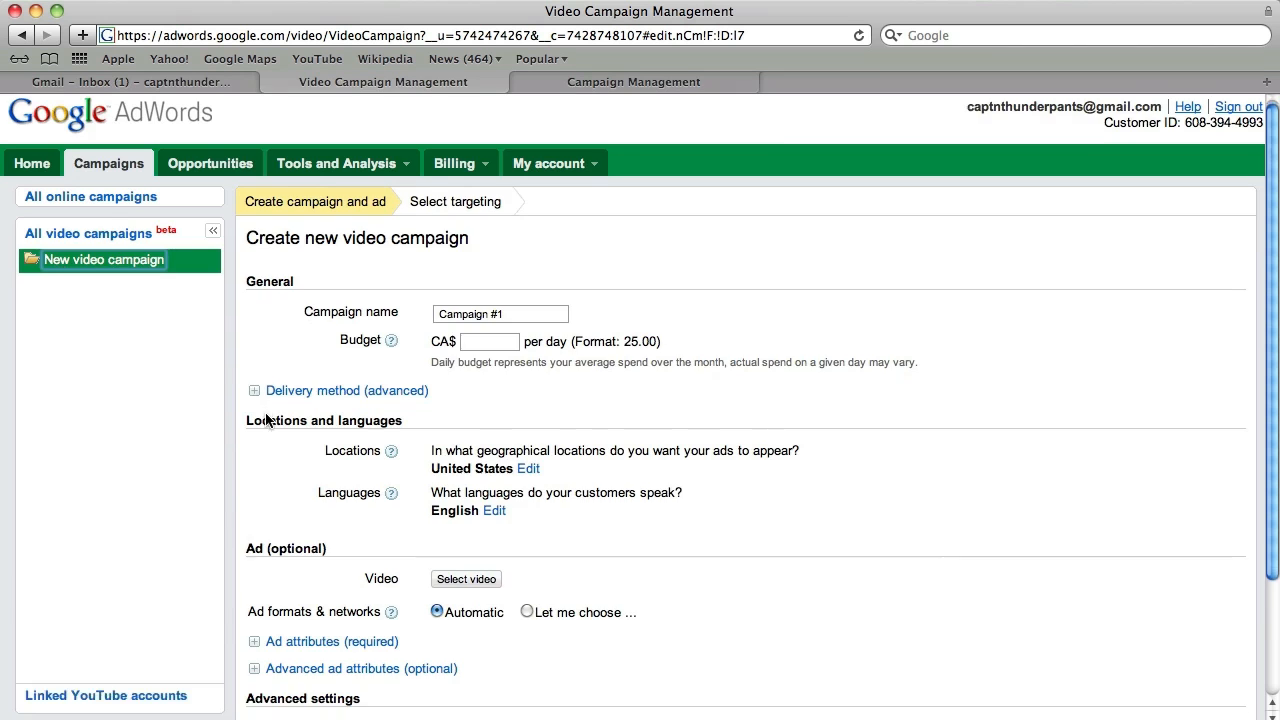
Search the CaptnThunderpants channel and select its 3:13 video on how donuts are made as the campaign's ad video
{"action": "scroll", "coordinate": [262, 408], "scroll_direction": "down", "scroll_amount": 3}
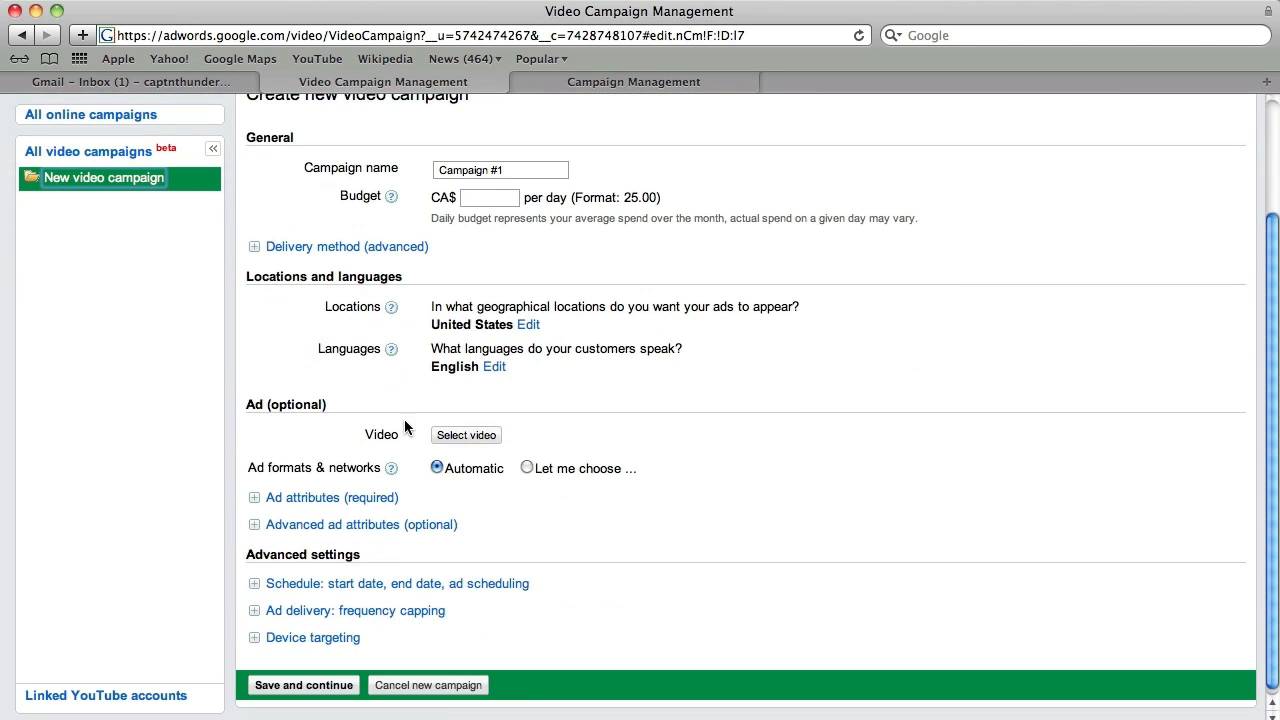
{"action": "left_click", "coordinate": [456, 437]}
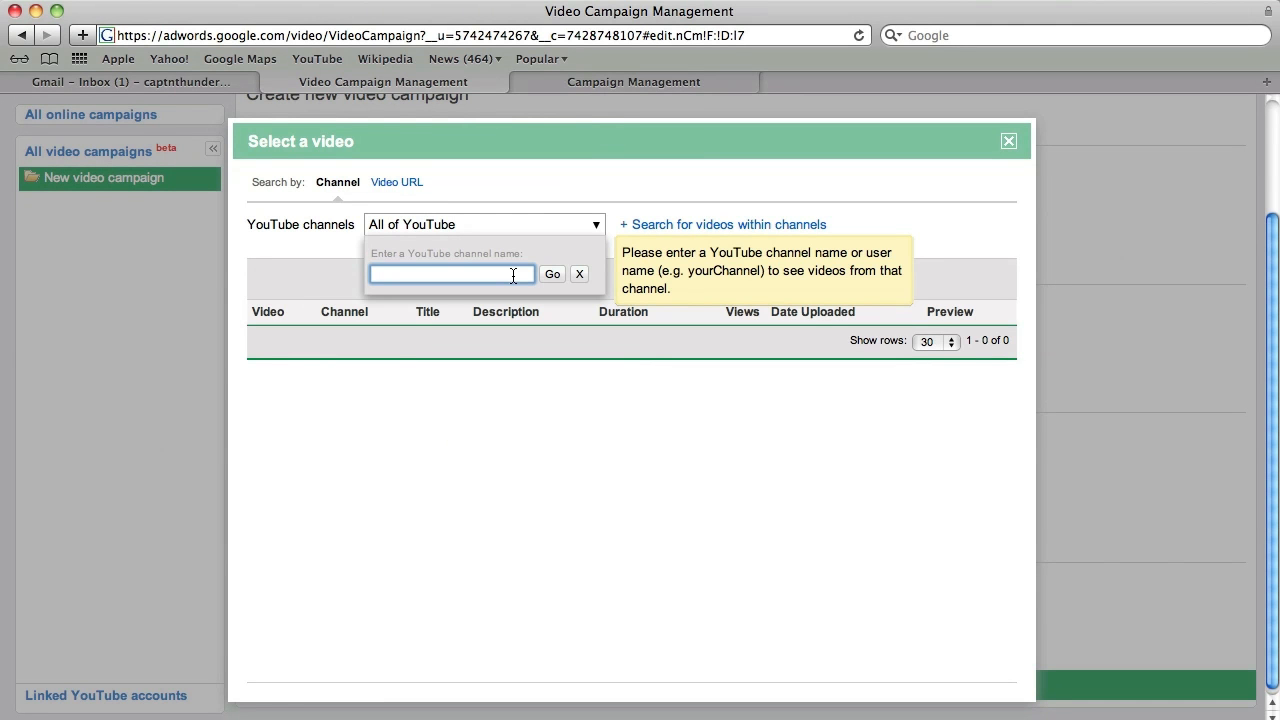
{"action": "type", "text": "captnthunderpants"}
{"action": "key", "text": "Return"}
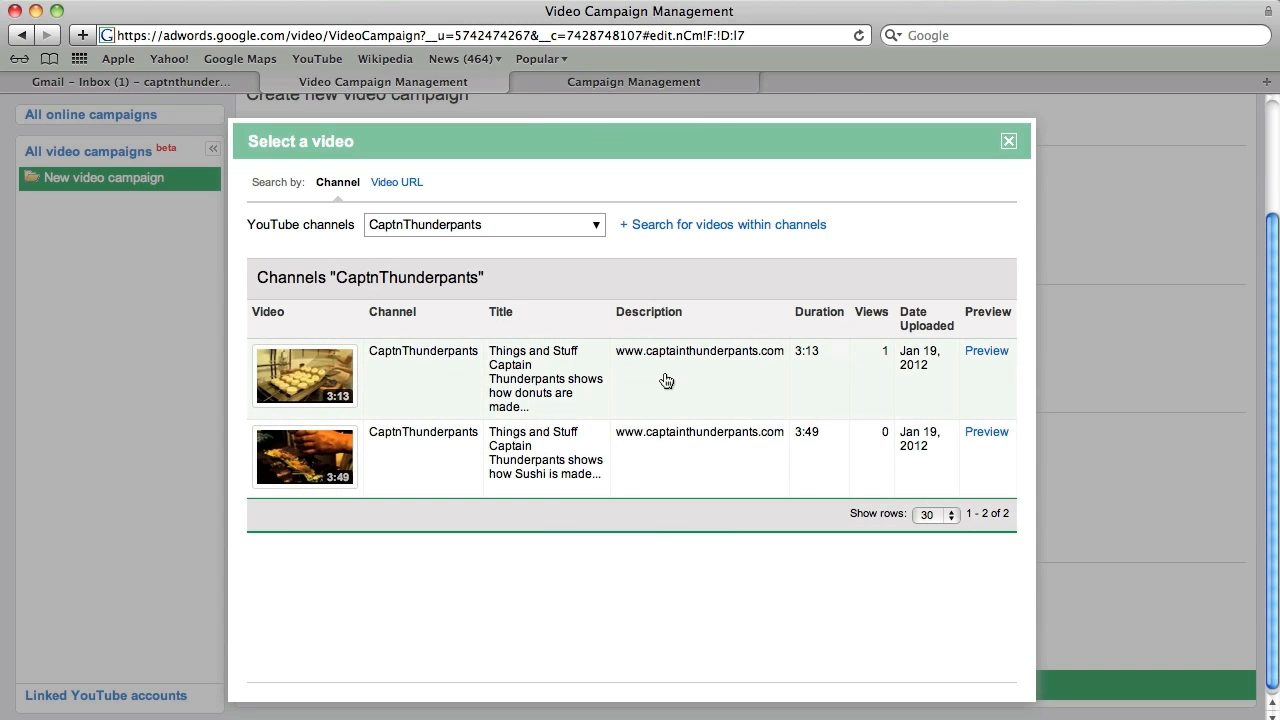
{"action": "left_click", "coordinate": [552, 381]}
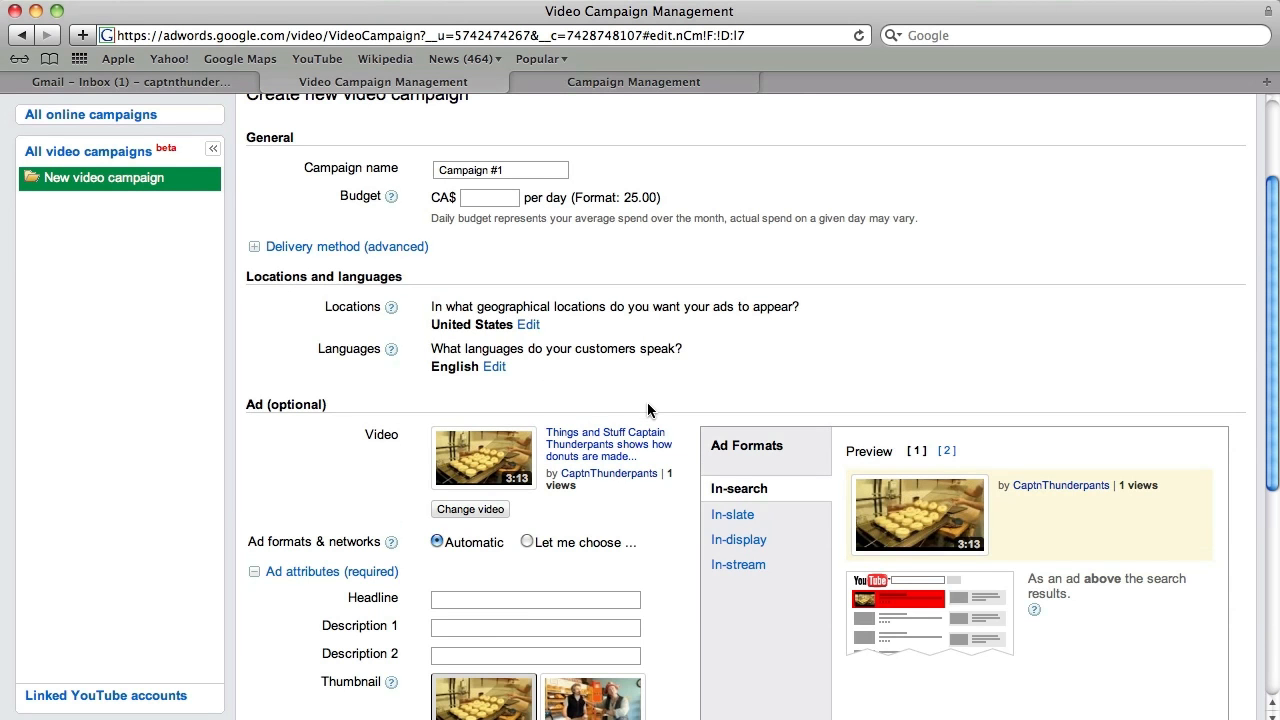
{"action": "scroll", "coordinate": [590, 410], "scroll_direction": "down", "scroll_amount": 3}
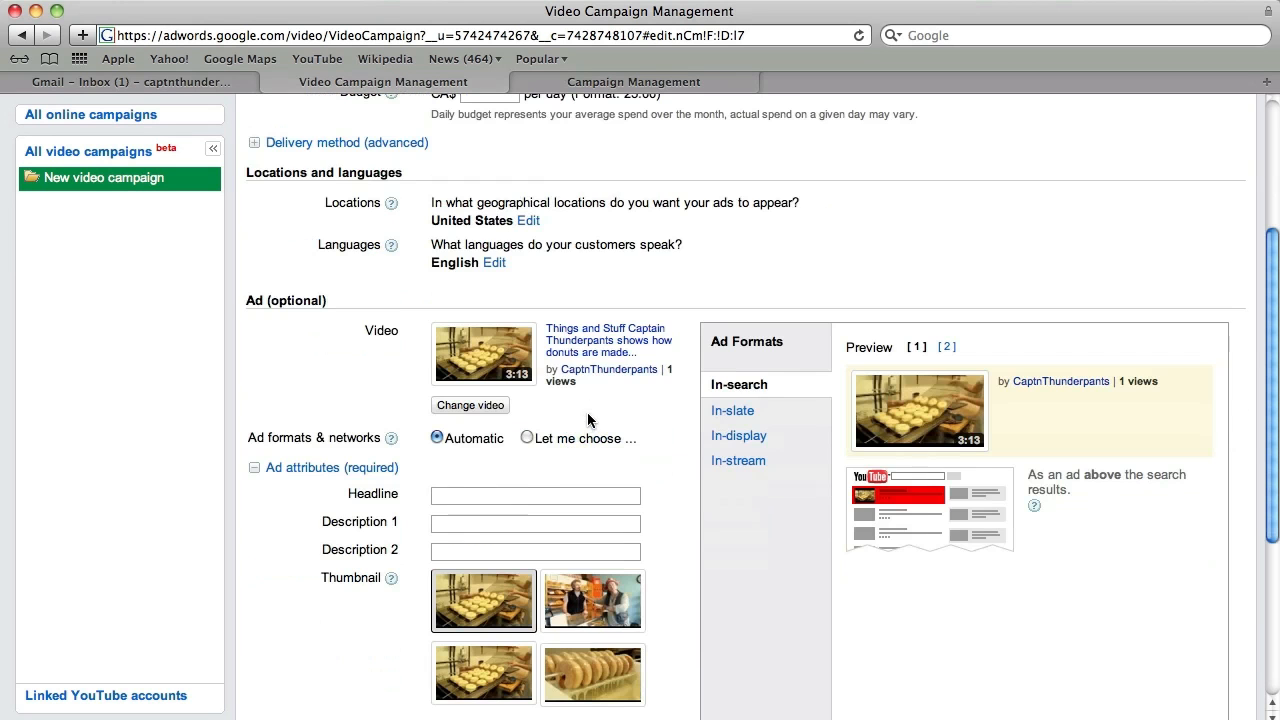
Enter "Captain Thunderpants" as the video ad's headline
{"action": "left_click", "coordinate": [525, 496]}
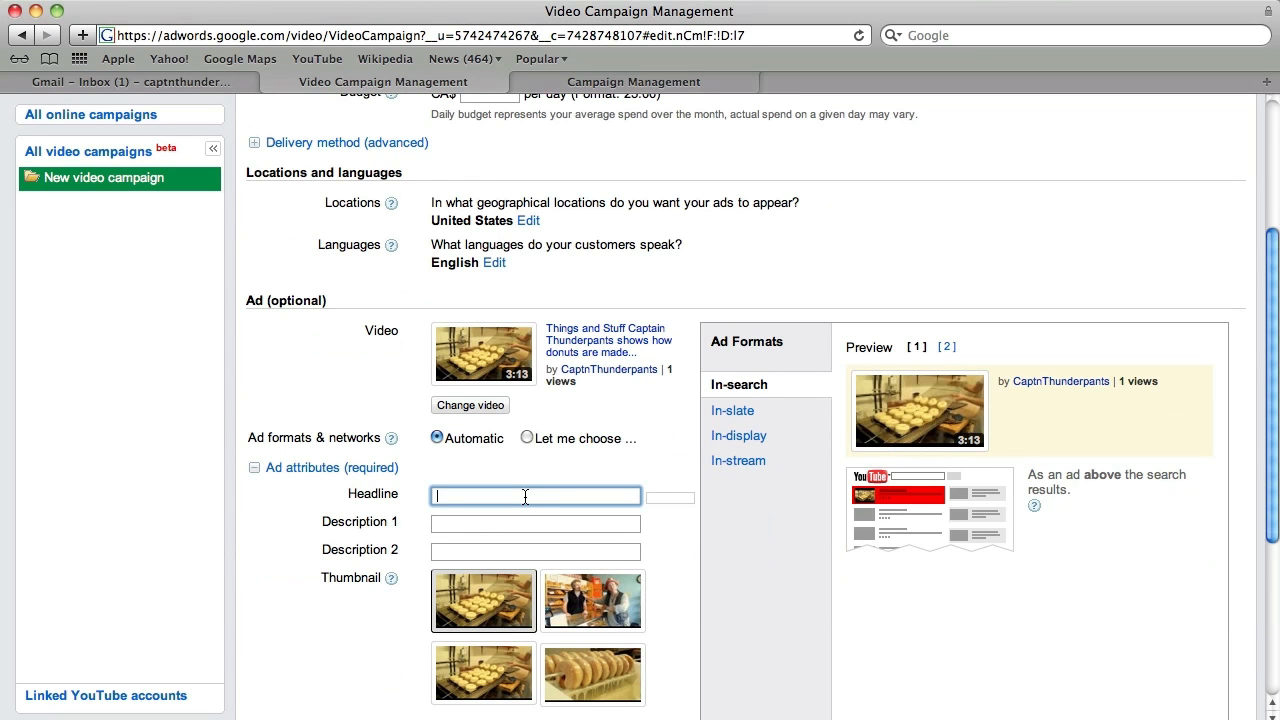
{"action": "type", "text": "C"}
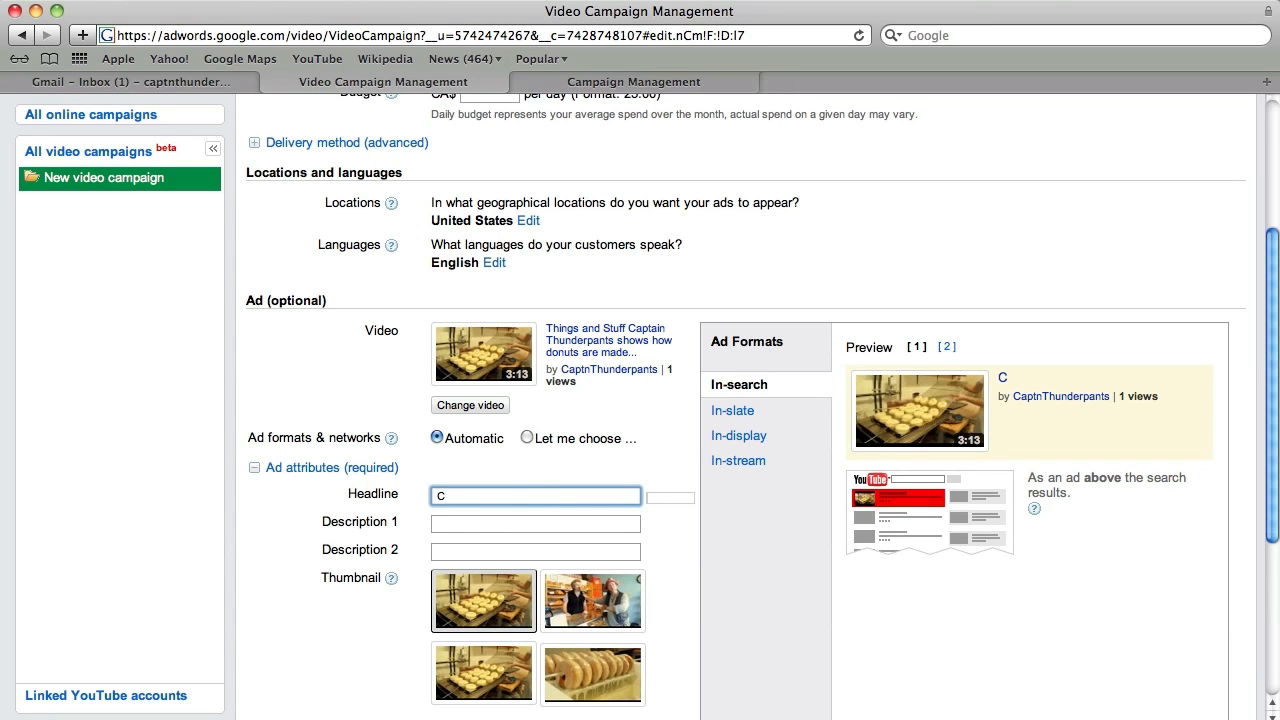
{"action": "type", "text": "aptin"}
{"action": "key", "text": "BackSpace"}
{"action": "type", "text": "ain Thun"}
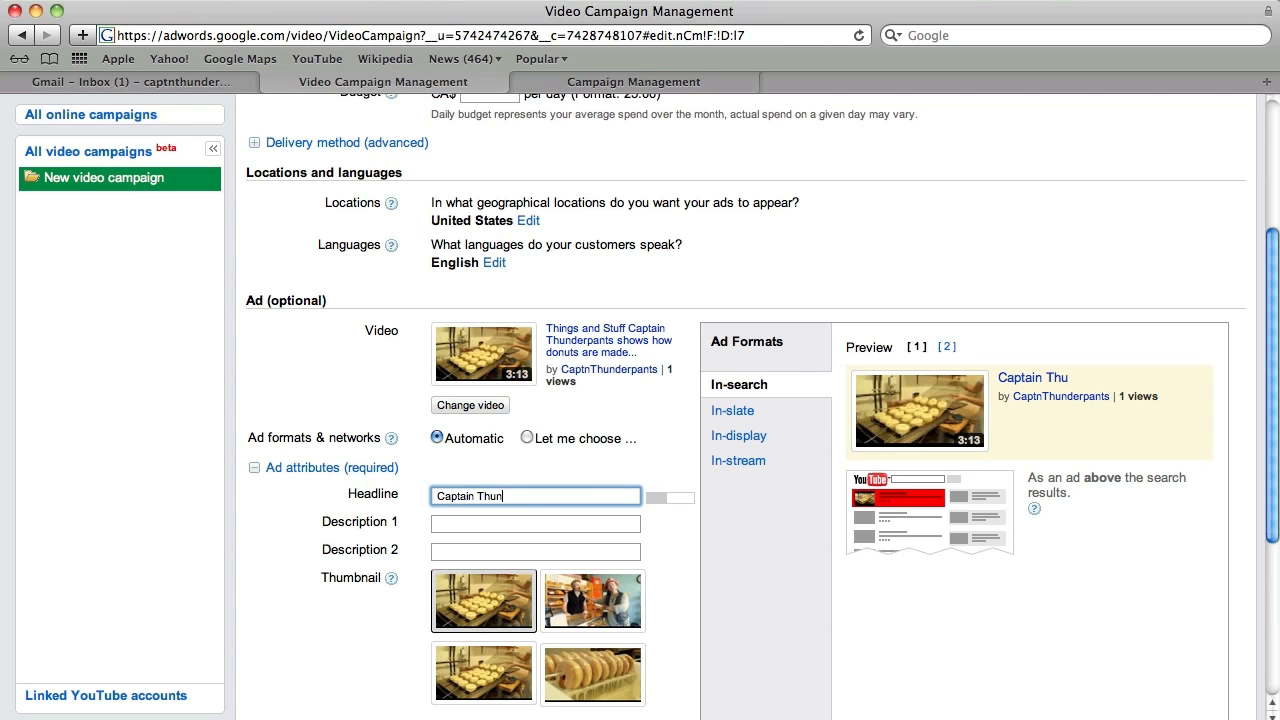
{"action": "type", "text": "derpants"}
Fill in the ad's two description lines with "Shows us how donuts" and "are made!"
{"action": "left_click", "coordinate": [485, 521]}
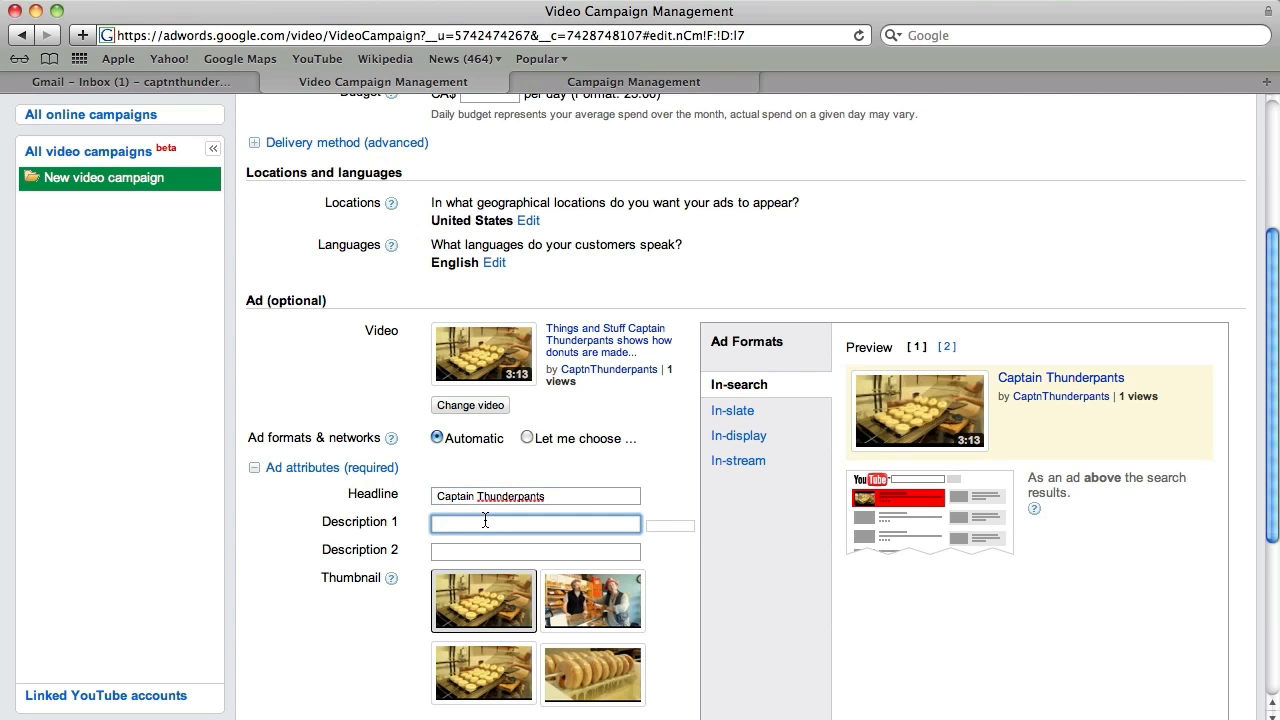
{"action": "type", "text": "Show"}
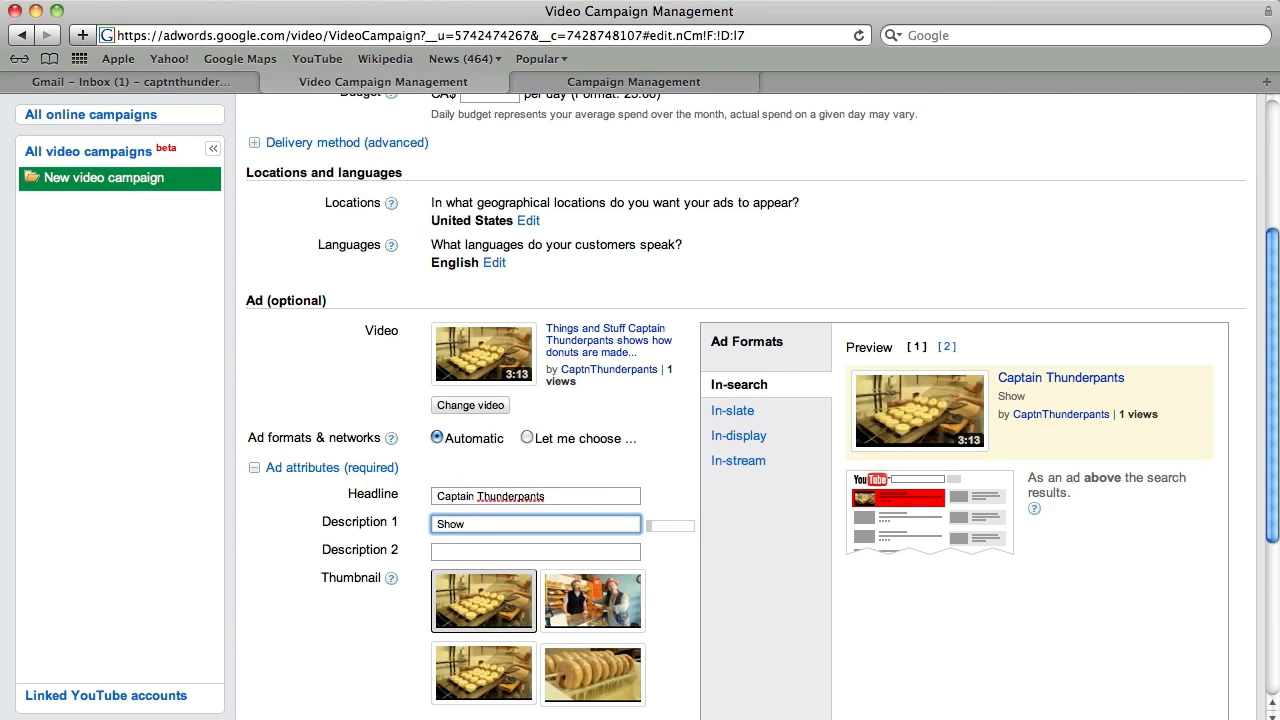
{"action": "type", "text": "s us how donuts"}
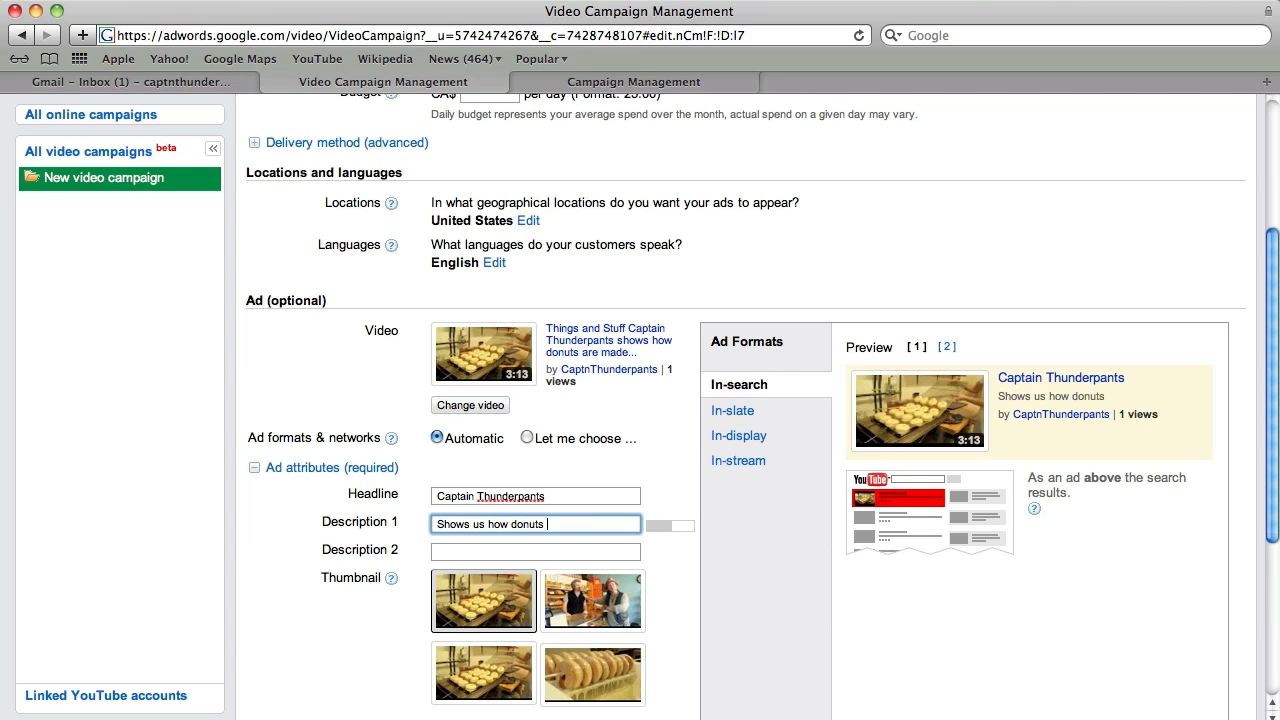
{"action": "key", "text": "Tab"}
{"action": "type", "text": "are made"}
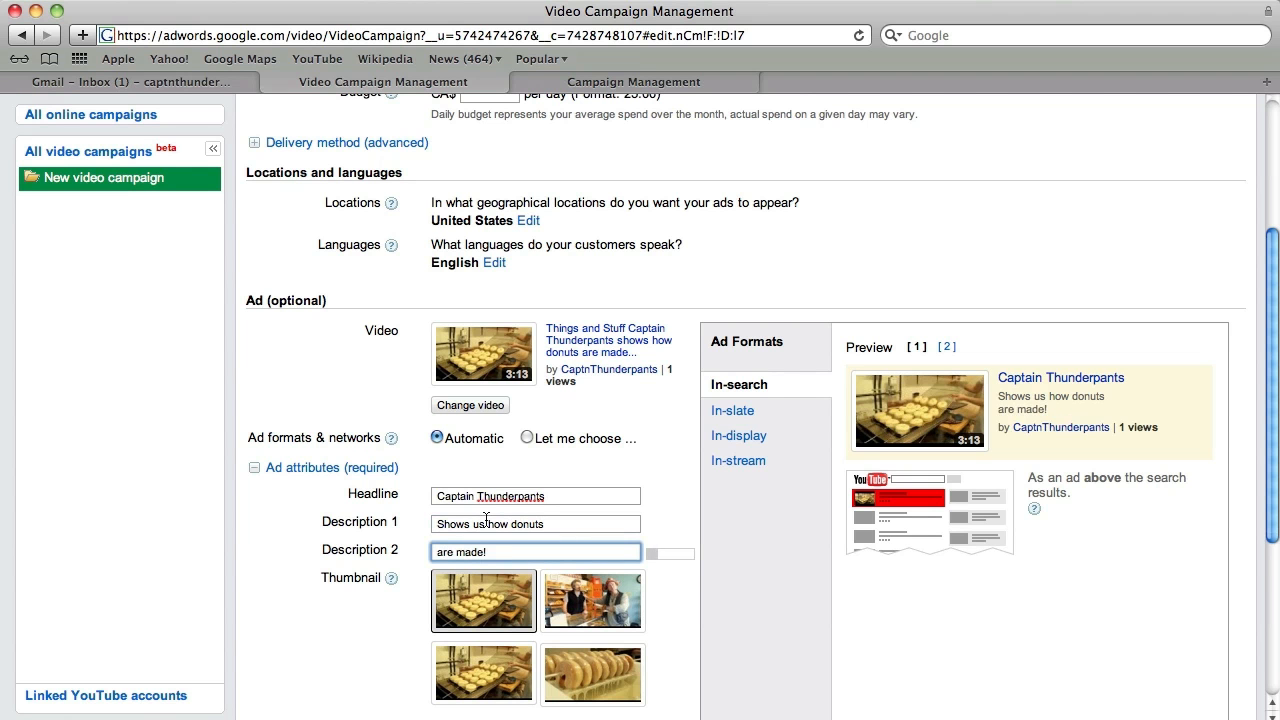
{"action": "left_click", "coordinate": [719, 558]}
Review the remaining ad and advanced settings, then save the new video campaign and continue to targeting
{"action": "scroll", "coordinate": [709, 561], "scroll_direction": "down", "scroll_amount": 5}
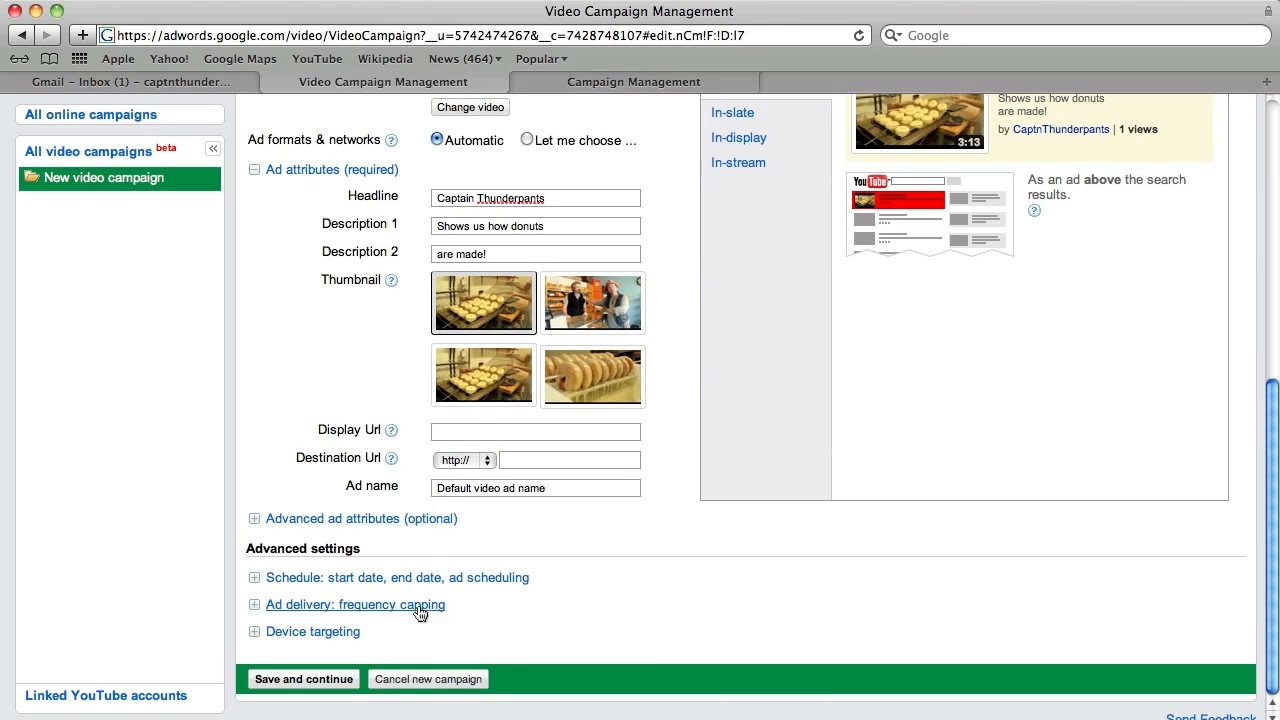
{"action": "scroll", "coordinate": [585, 604], "scroll_direction": "up", "scroll_amount": 2}
{"action": "scroll", "coordinate": [585, 604], "scroll_direction": "down", "scroll_amount": 2}
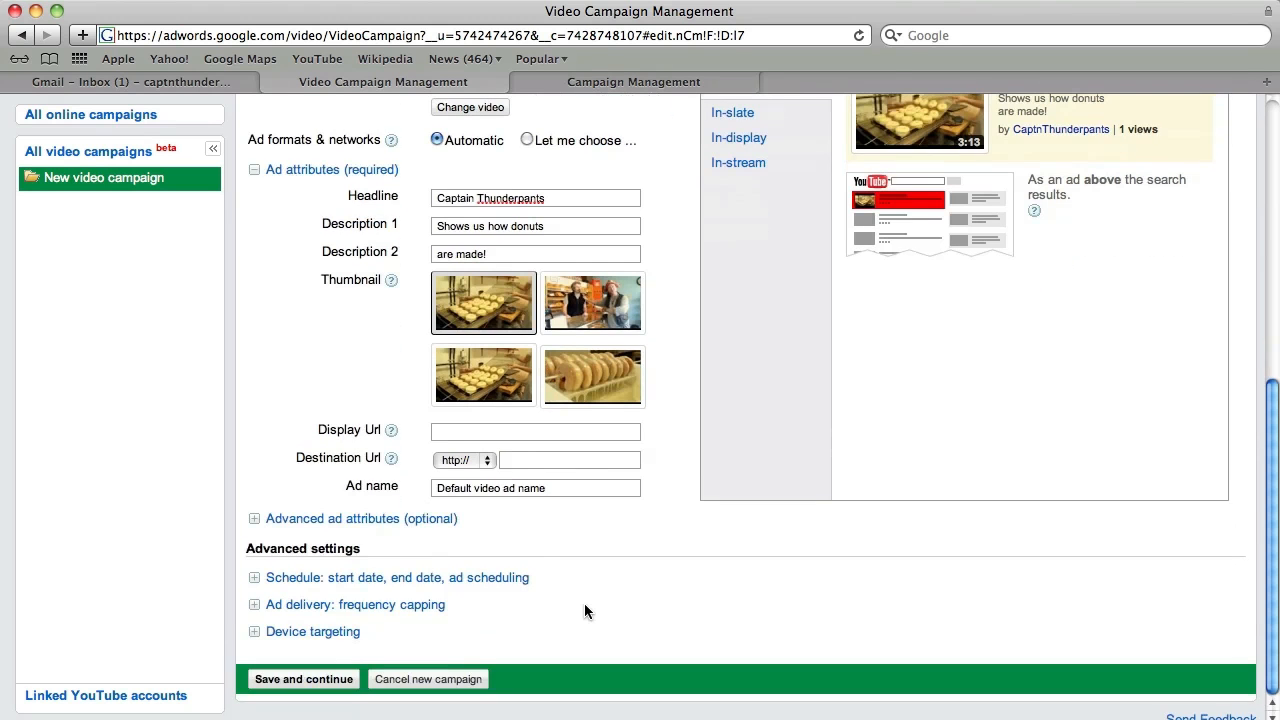
{"action": "left_click", "coordinate": [334, 680]}
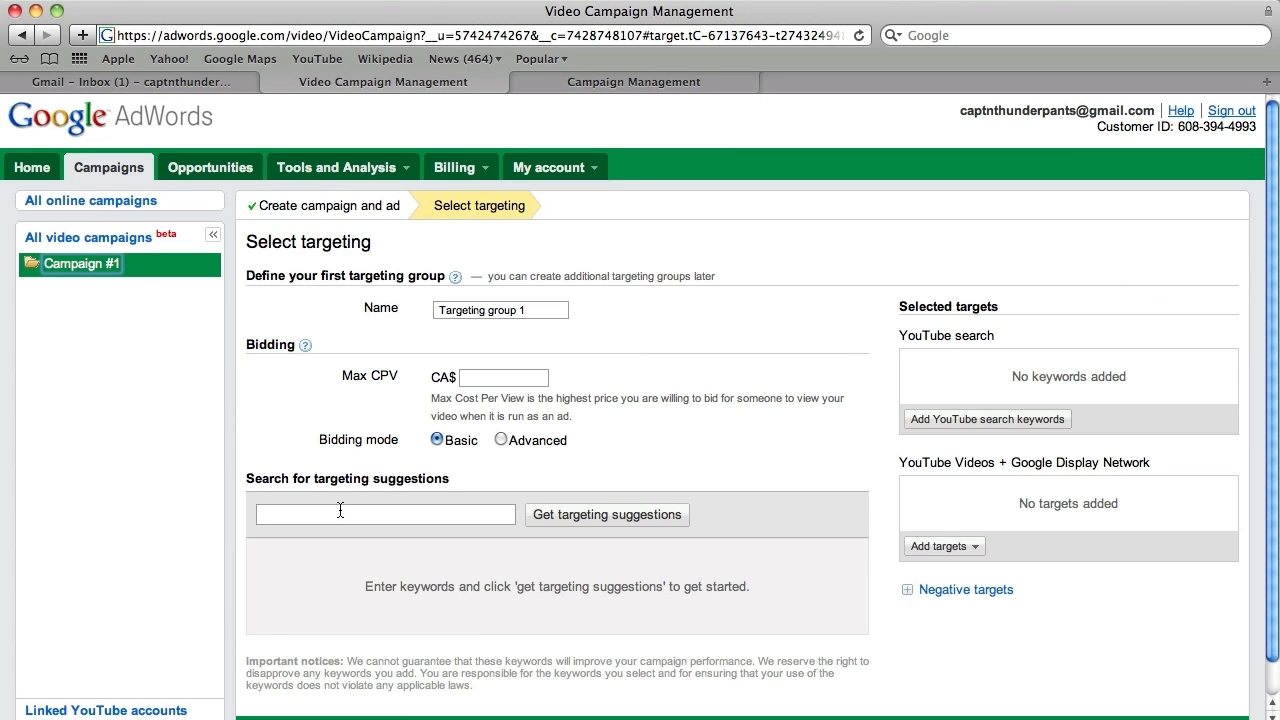
Set the targeting group's maximum cost per view to CA$0.01
{"action": "left_click", "coordinate": [502, 381]}
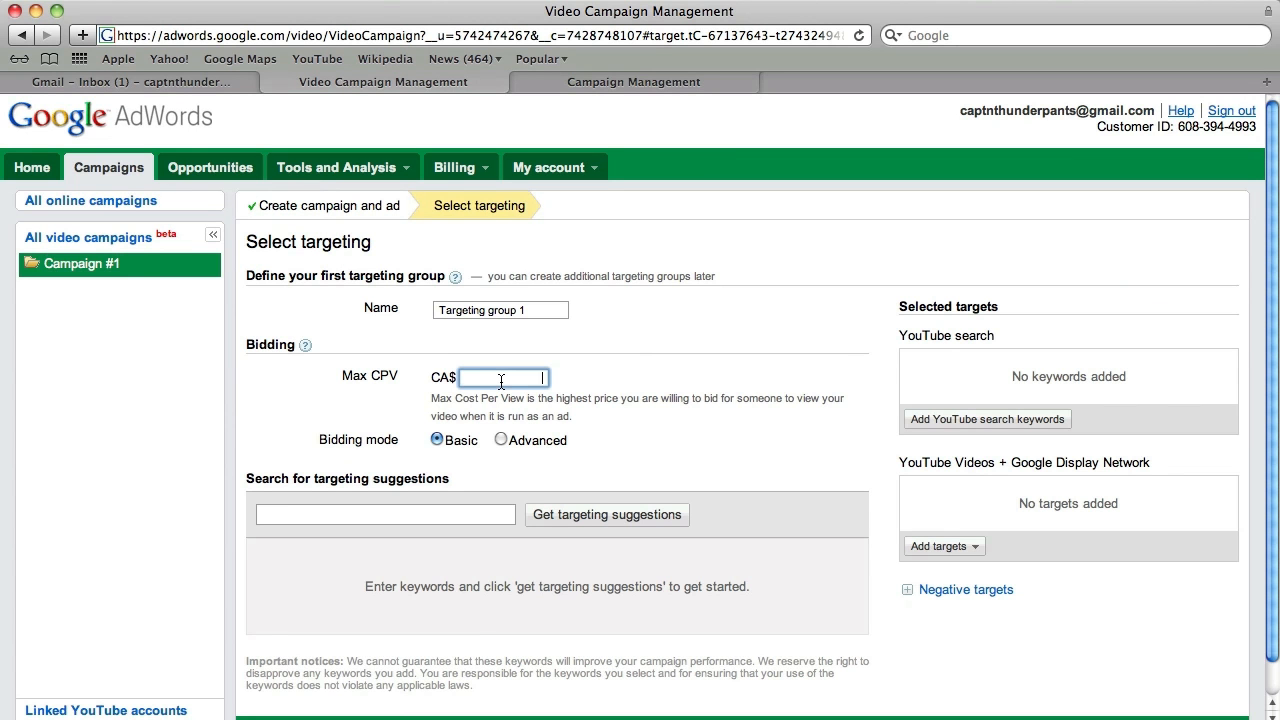
{"action": "type", "text": "0.01"}
{"action": "left_click", "coordinate": [507, 470]}
Add CaptainThunderpants as a YouTube search keyword, then save and enable the targeting group
{"action": "left_click", "coordinate": [951, 421]}
{"action": "left_click", "coordinate": [970, 418]}
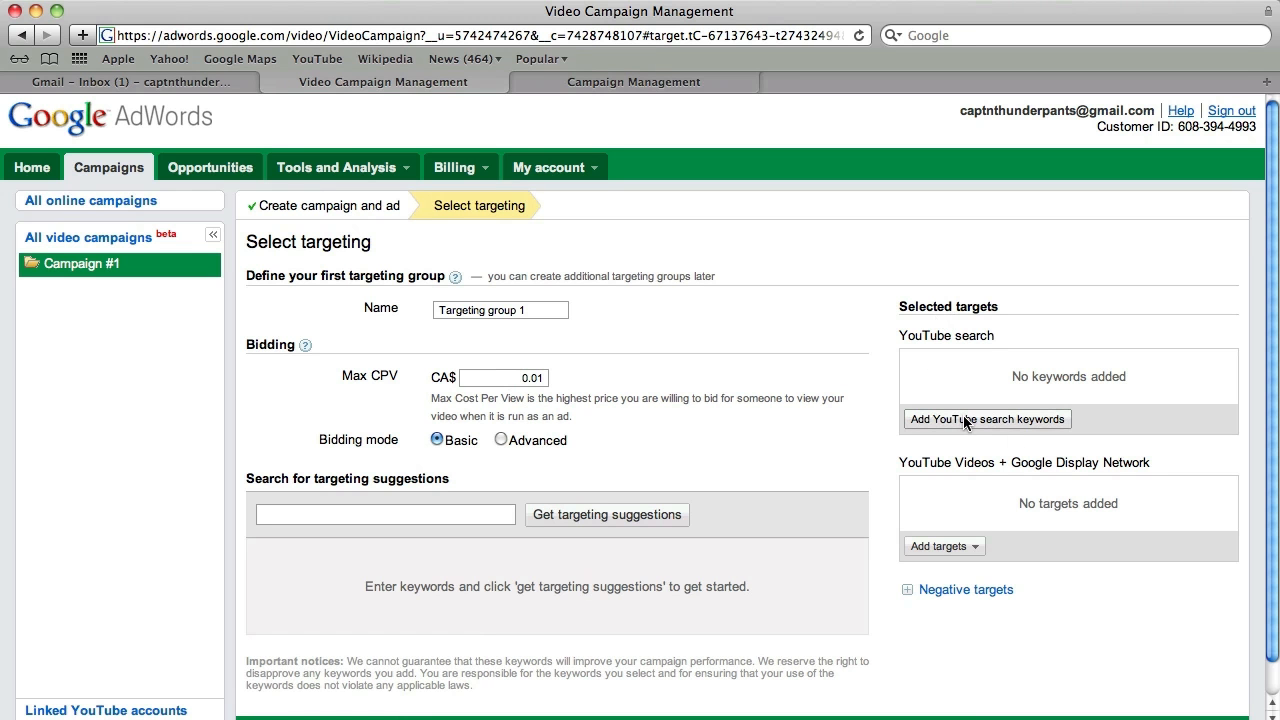
{"action": "left_click", "coordinate": [963, 421]}
{"action": "left_click", "coordinate": [937, 489]}
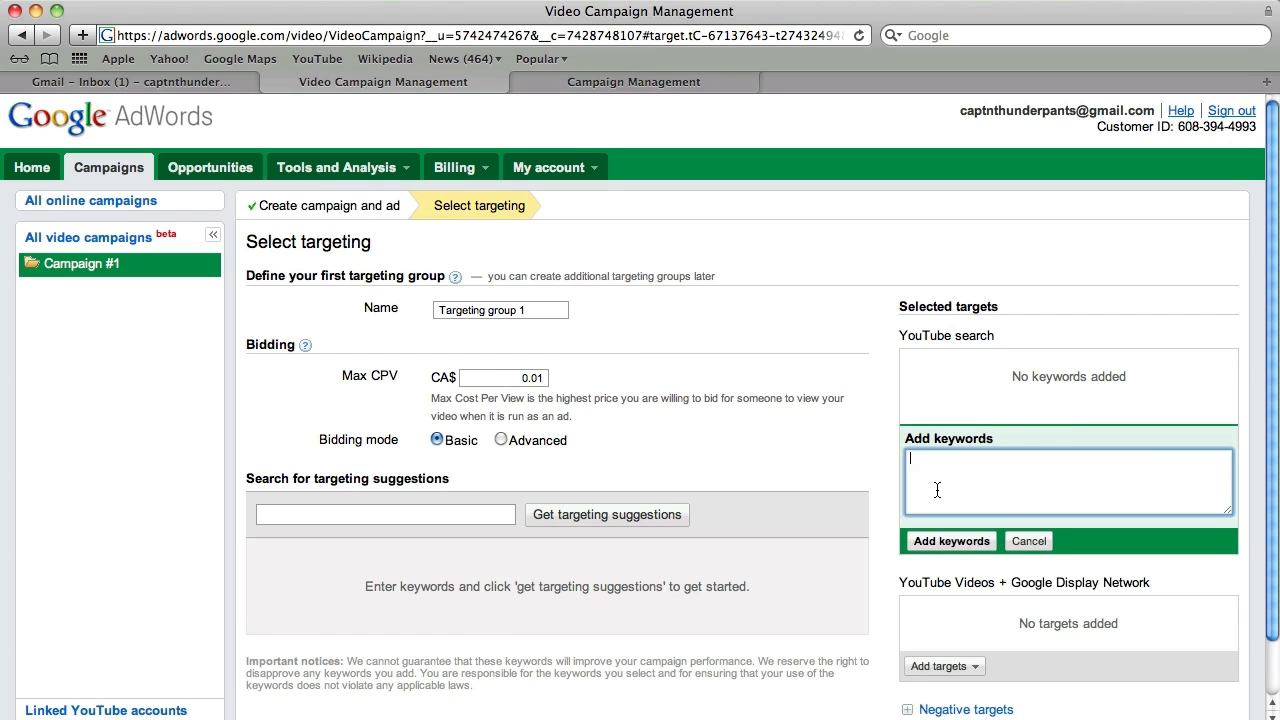
{"action": "type", "text": "CaptainThunderpants"}
{"action": "left_click", "coordinate": [963, 542]}
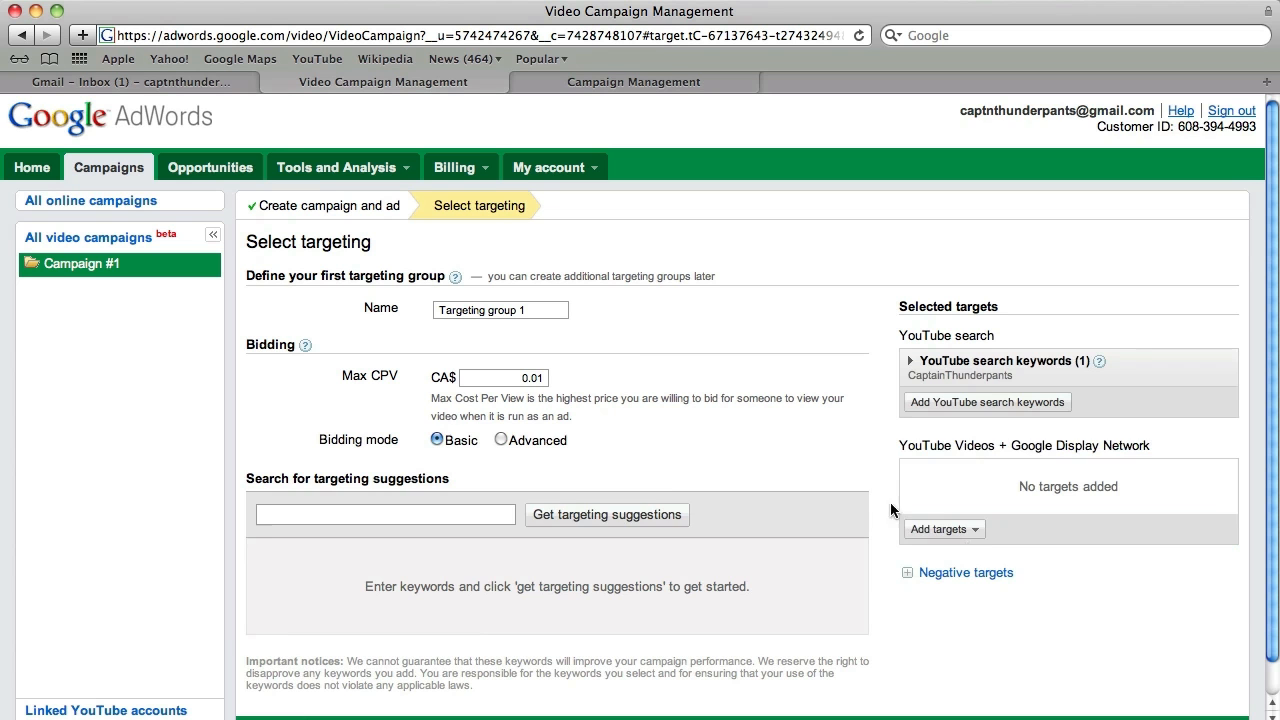
{"action": "scroll", "coordinate": [591, 545], "scroll_direction": "down", "scroll_amount": 1}
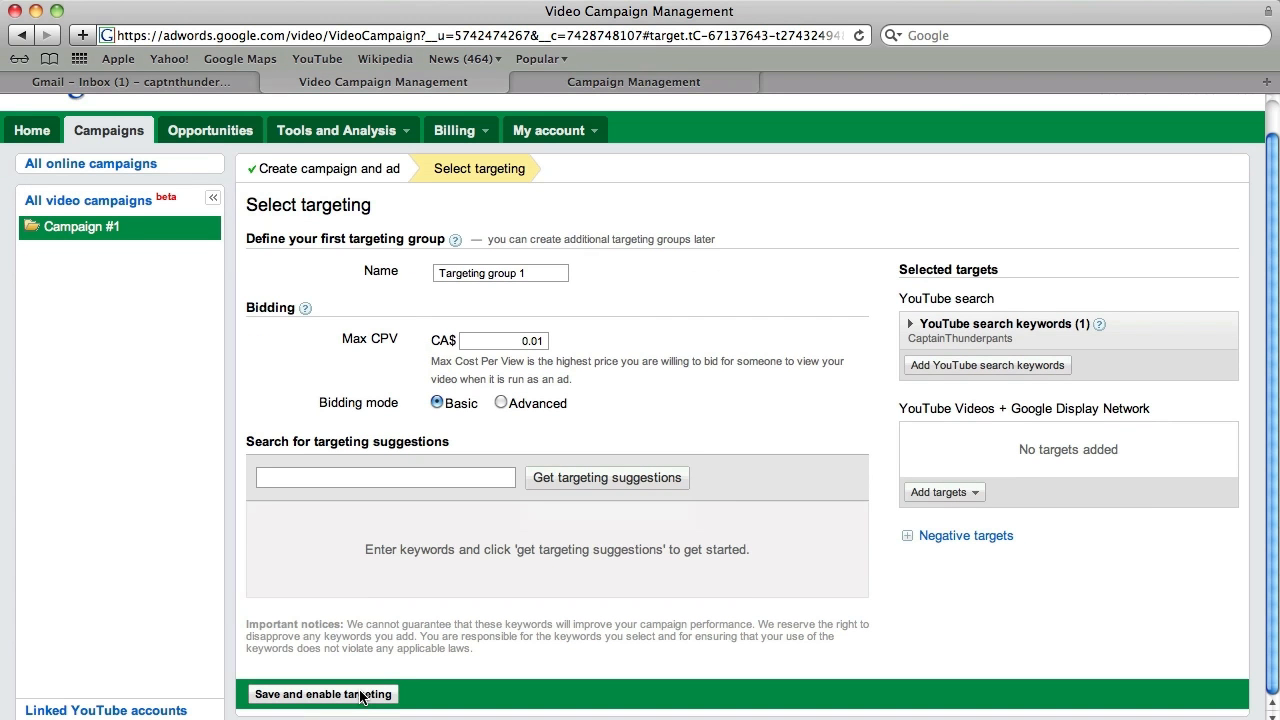
{"action": "left_click", "coordinate": [361, 695]}
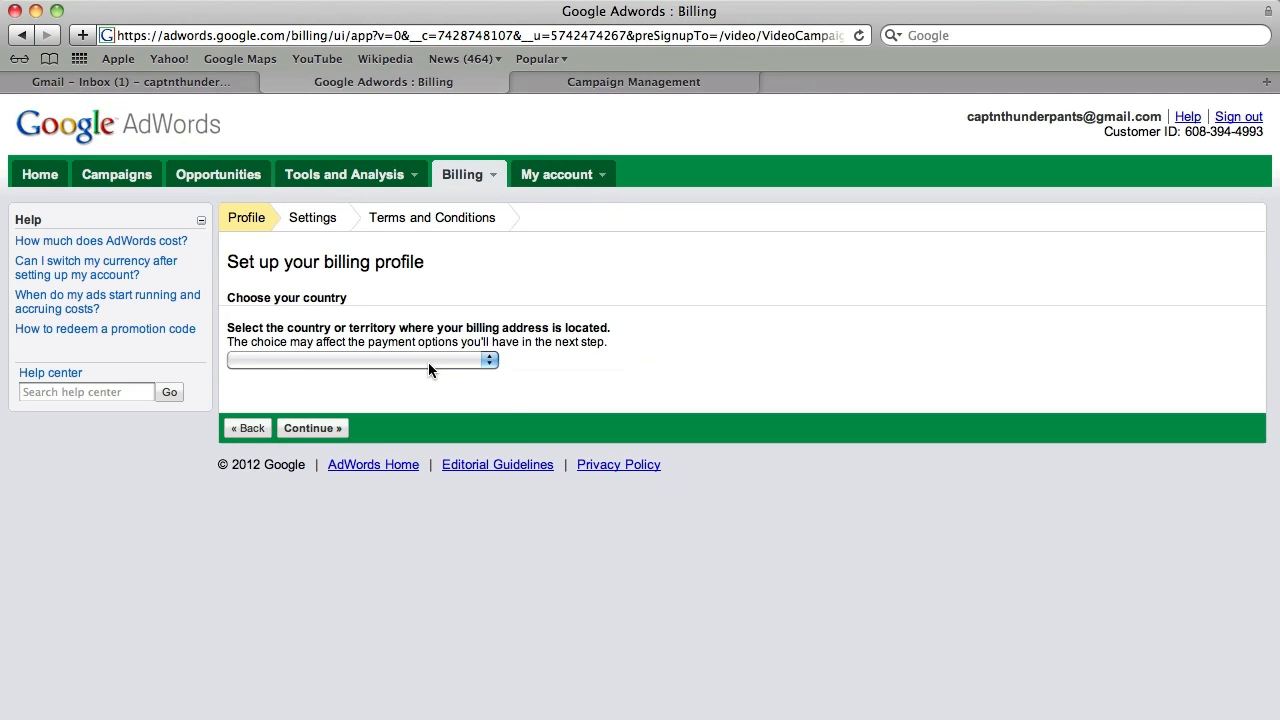
Set the billing country to Canada and enter MountainWave as the business name in the billing profile
{"action": "left_click", "coordinate": [428, 362]}
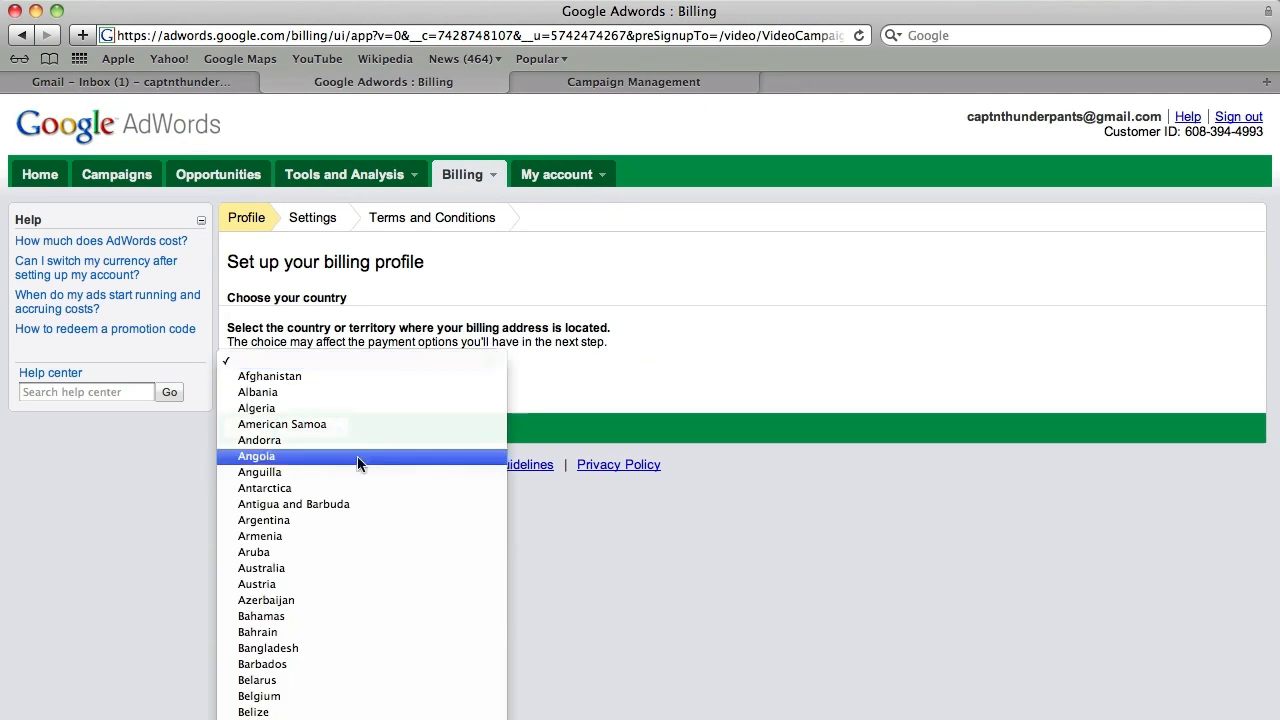
{"action": "scroll", "coordinate": [360, 700], "scroll_direction": "down", "scroll_amount": 3}
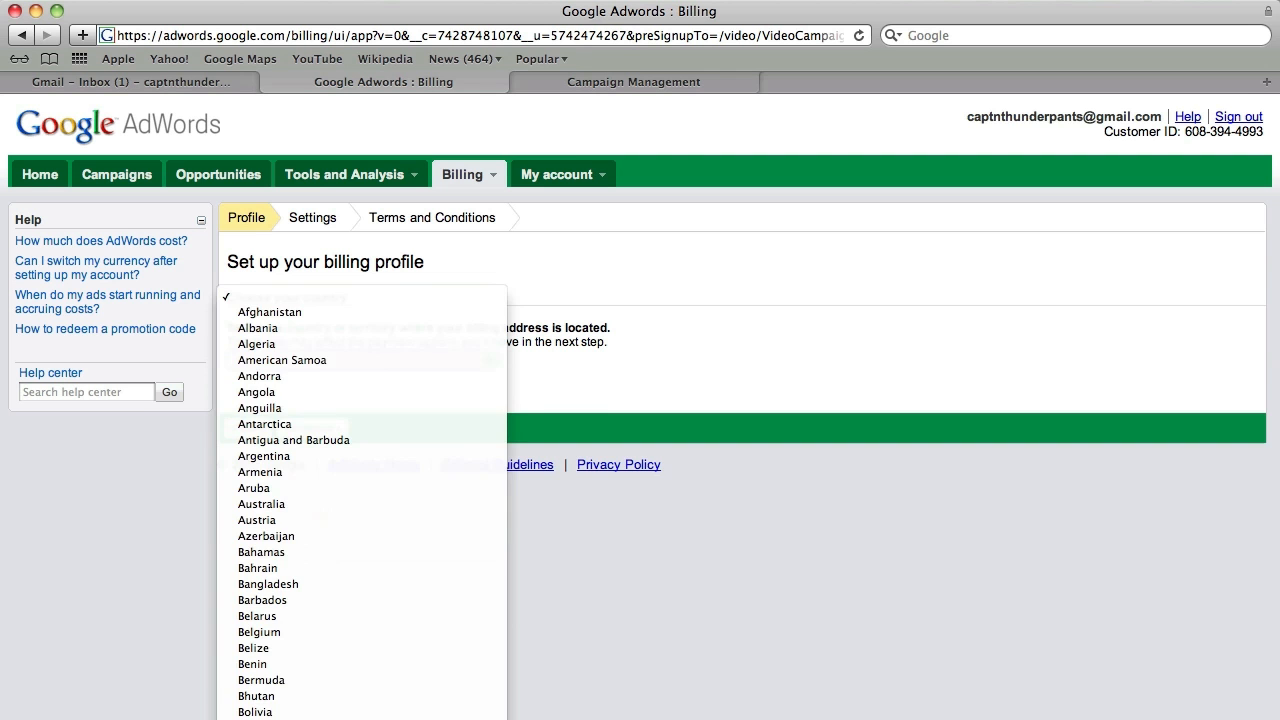
{"action": "left_click", "coordinate": [370, 718]}
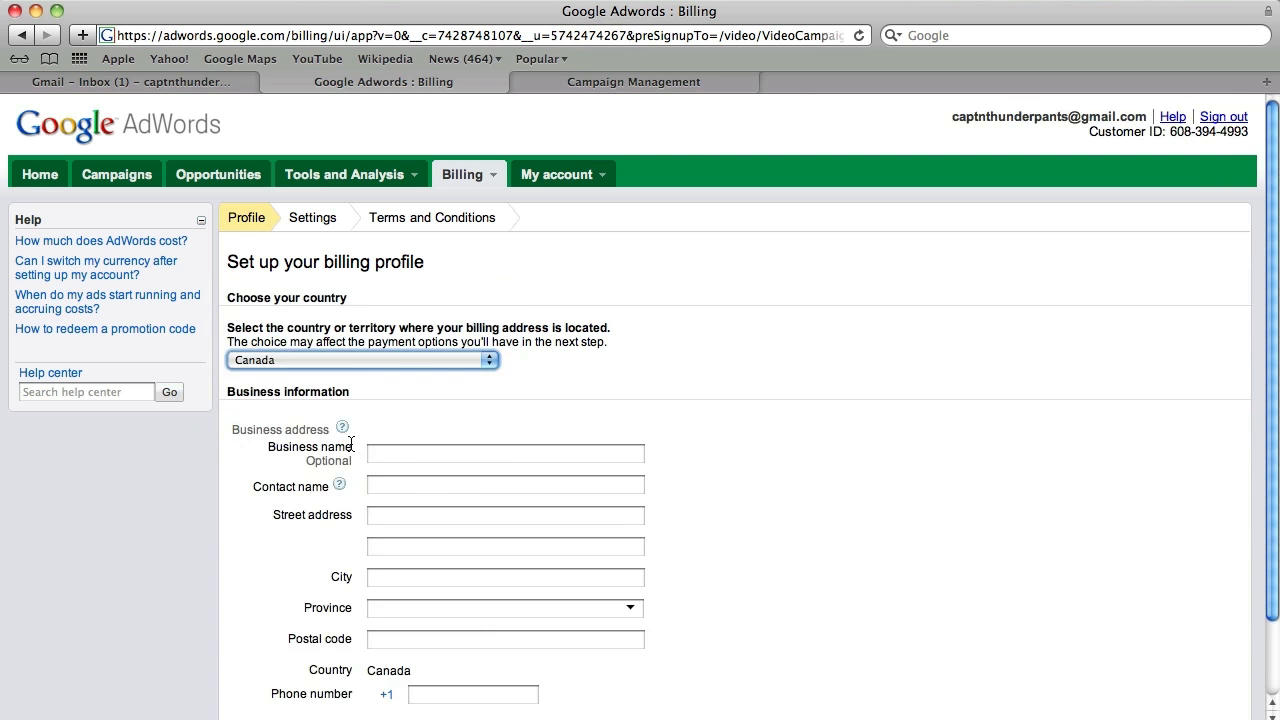
{"action": "left_click", "coordinate": [419, 455]}
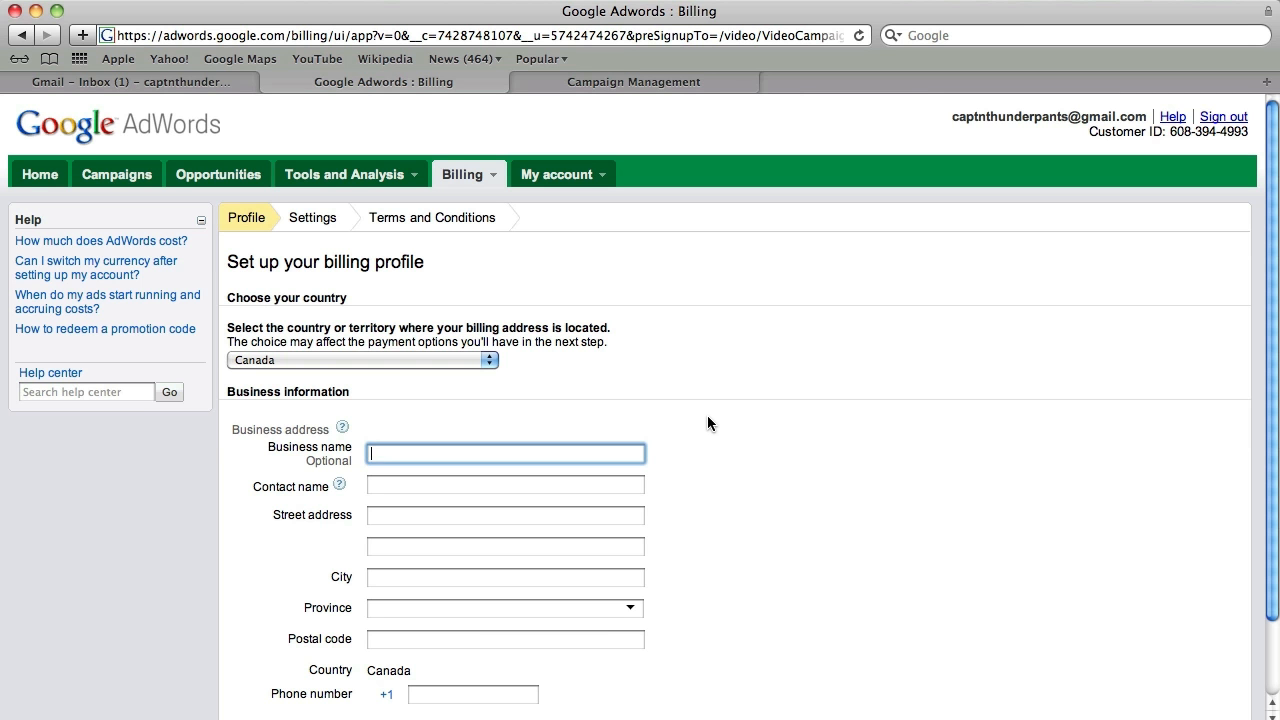
{"action": "type", "text": "MountainWave"}
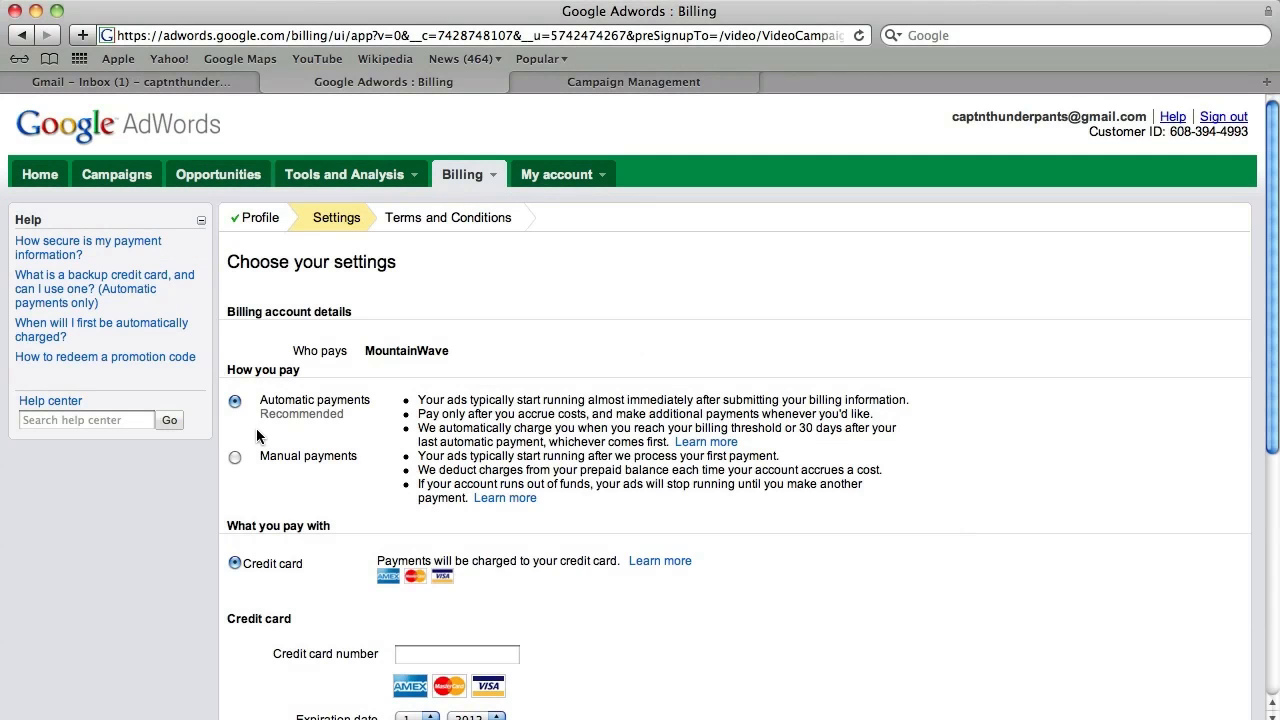
Choose manual payments in the billing settings, then agree to the Terms and Conditions and activate the account
{"action": "left_click", "coordinate": [234, 458]}
{"action": "scroll", "coordinate": [327, 503], "scroll_direction": "down", "scroll_amount": 1}
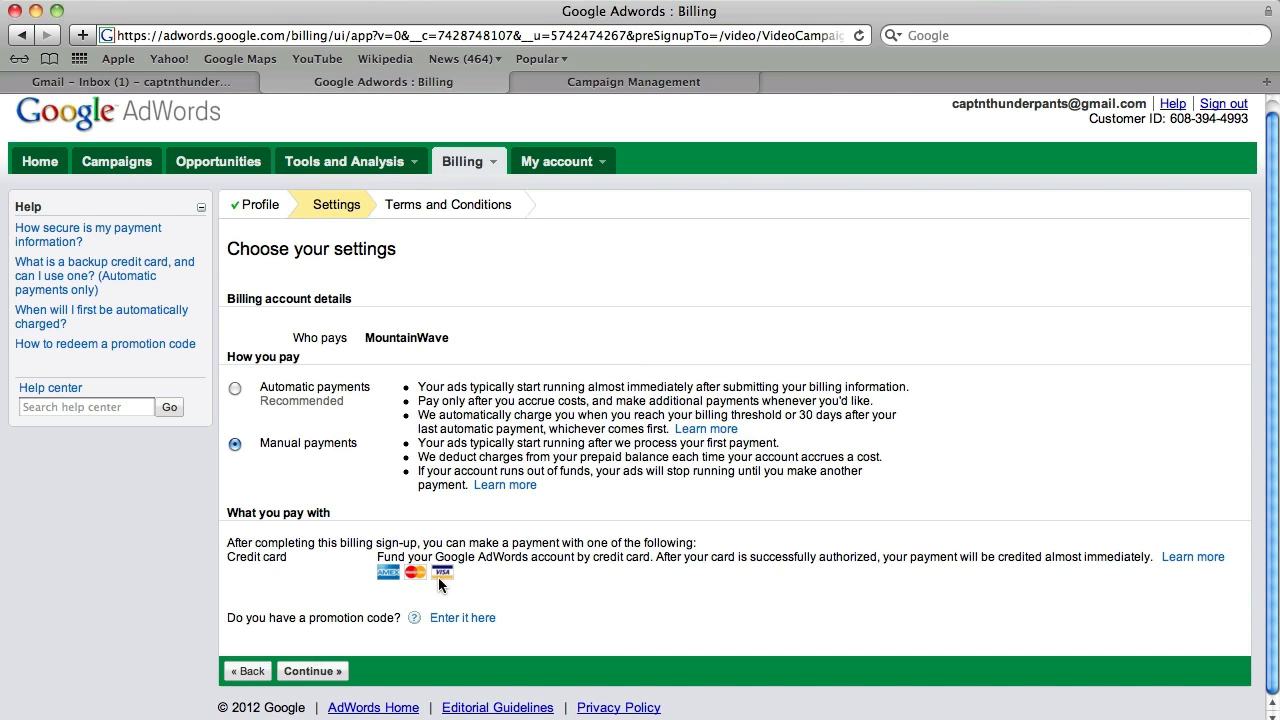
{"action": "left_click", "coordinate": [315, 671]}
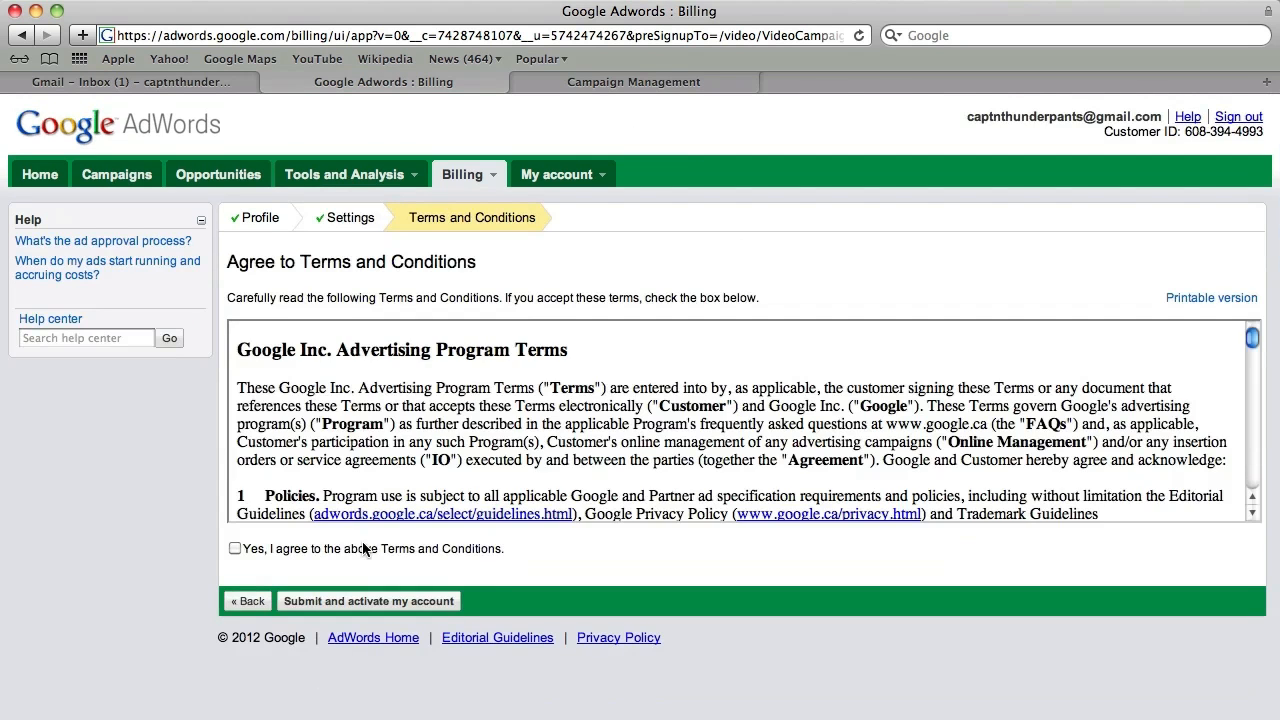
{"action": "left_click", "coordinate": [235, 548]}
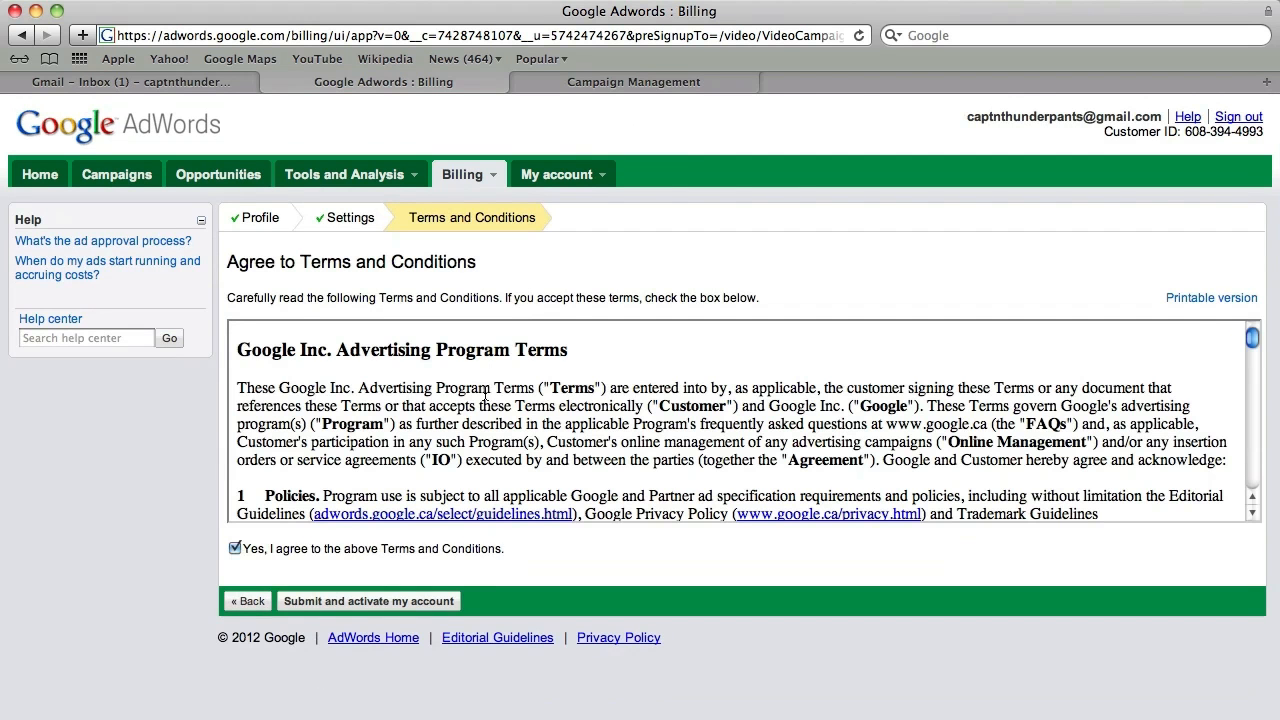
{"action": "left_click", "coordinate": [352, 603]}
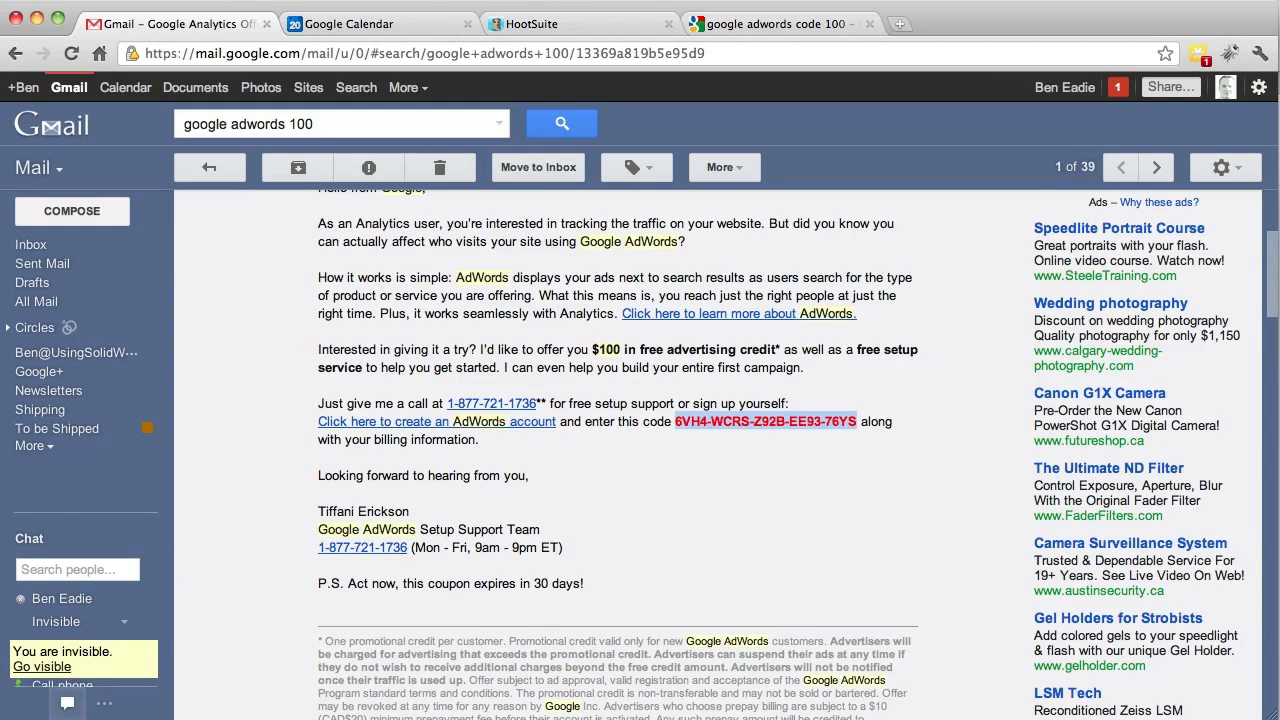
In Gmail, copy the promotion code from the Google Analytics email offering $100 in free AdWords advertising
{"action": "scroll", "coordinate": [316, 395], "scroll_direction": "up", "scroll_amount": 3}
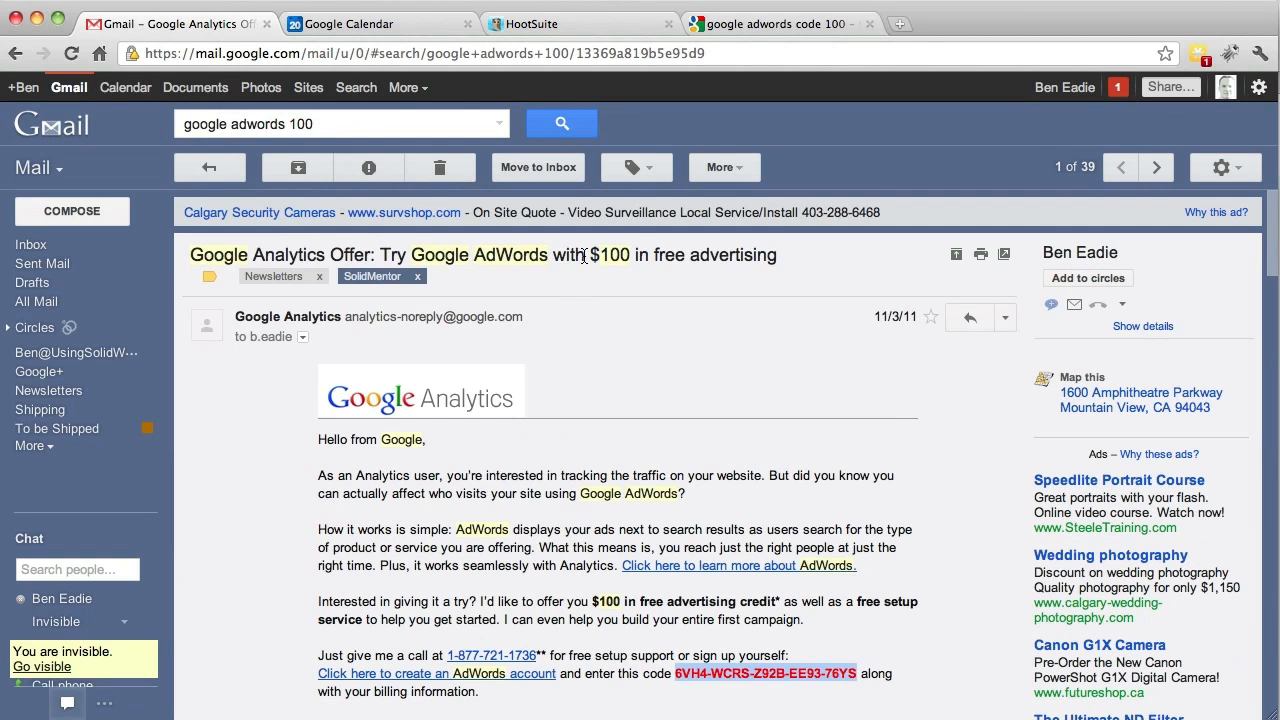
{"action": "scroll", "coordinate": [663, 563], "scroll_direction": "down", "scroll_amount": 1}
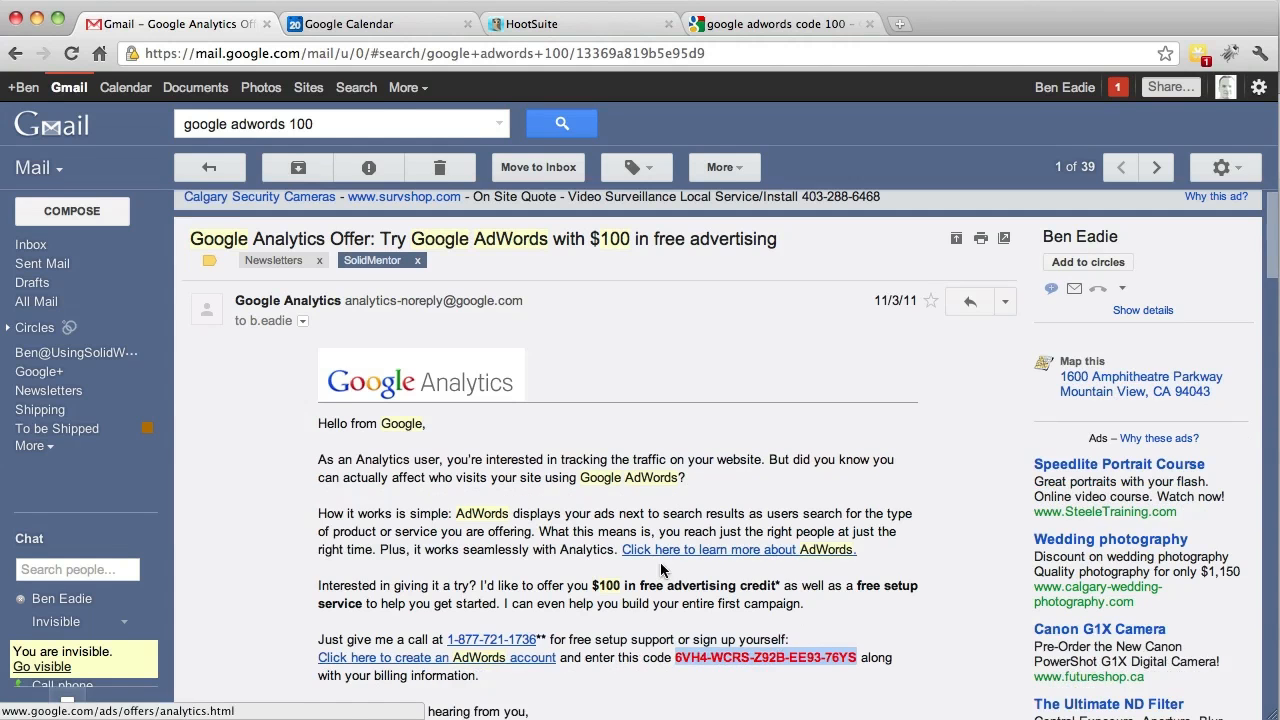
{"action": "right_click", "coordinate": [680, 657]}
{"action": "left_click", "coordinate": [695, 668]}
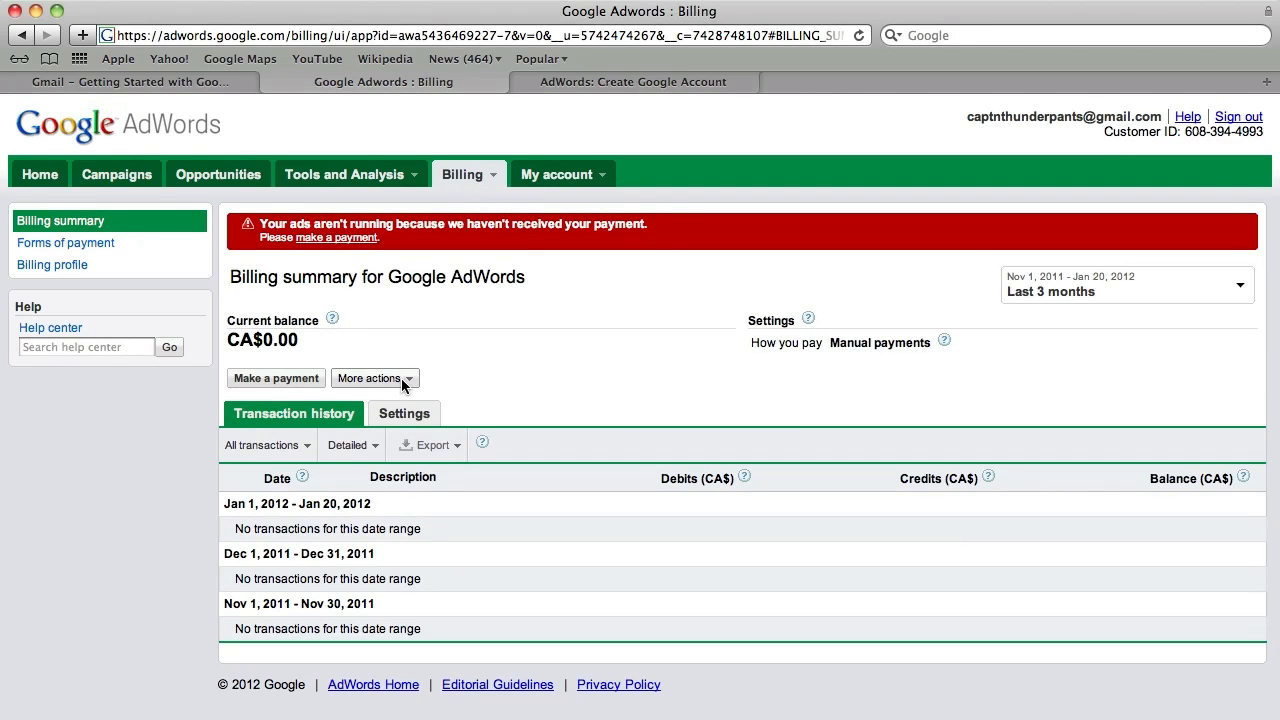
Apply the copied promotional code to the AdWords billing account by pasting it in the promotion code field and submitting it
{"action": "left_click", "coordinate": [404, 382]}
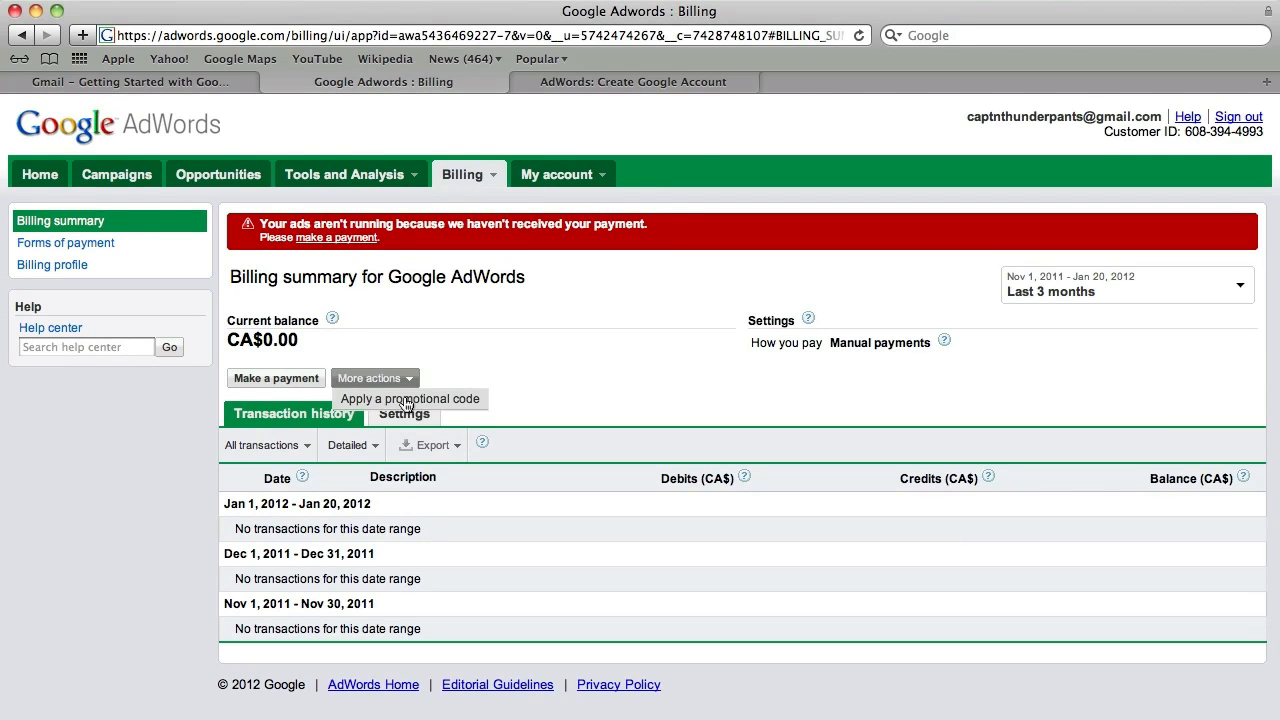
{"action": "left_click", "coordinate": [410, 398]}
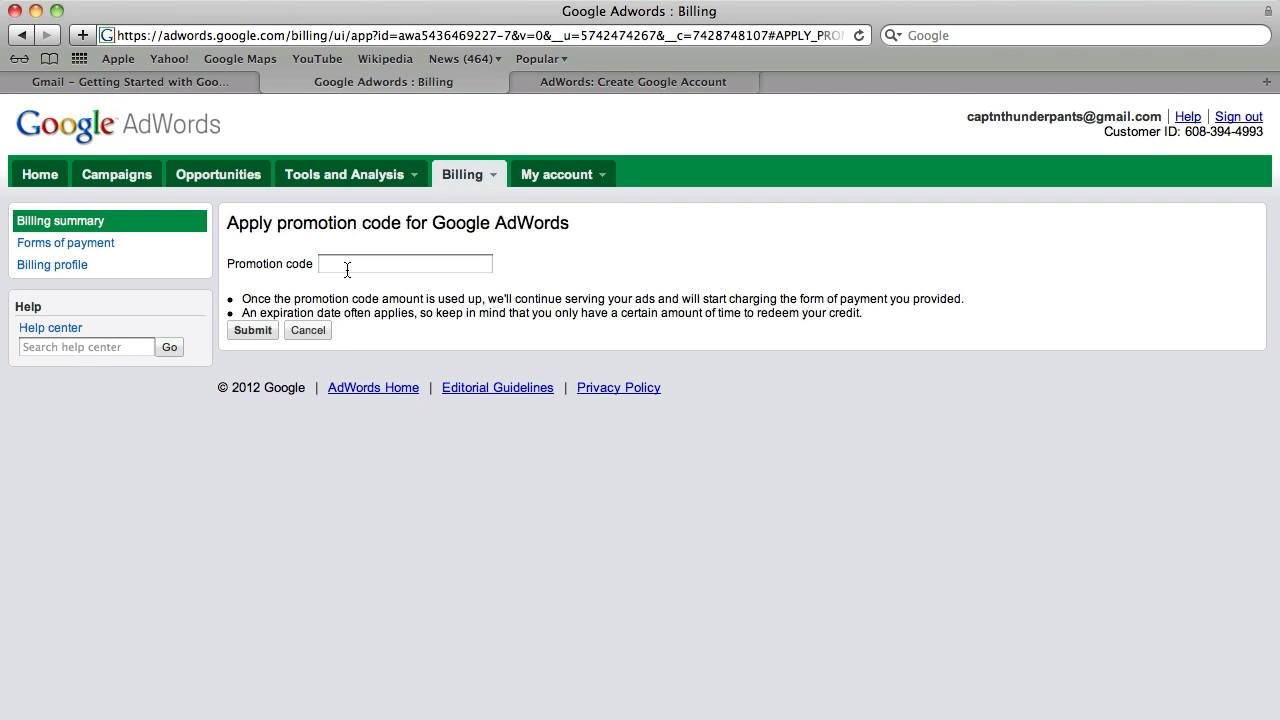
{"action": "left_click", "coordinate": [401, 264]}
{"action": "right_click", "coordinate": [351, 265]}
{"action": "left_click", "coordinate": [382, 313]}
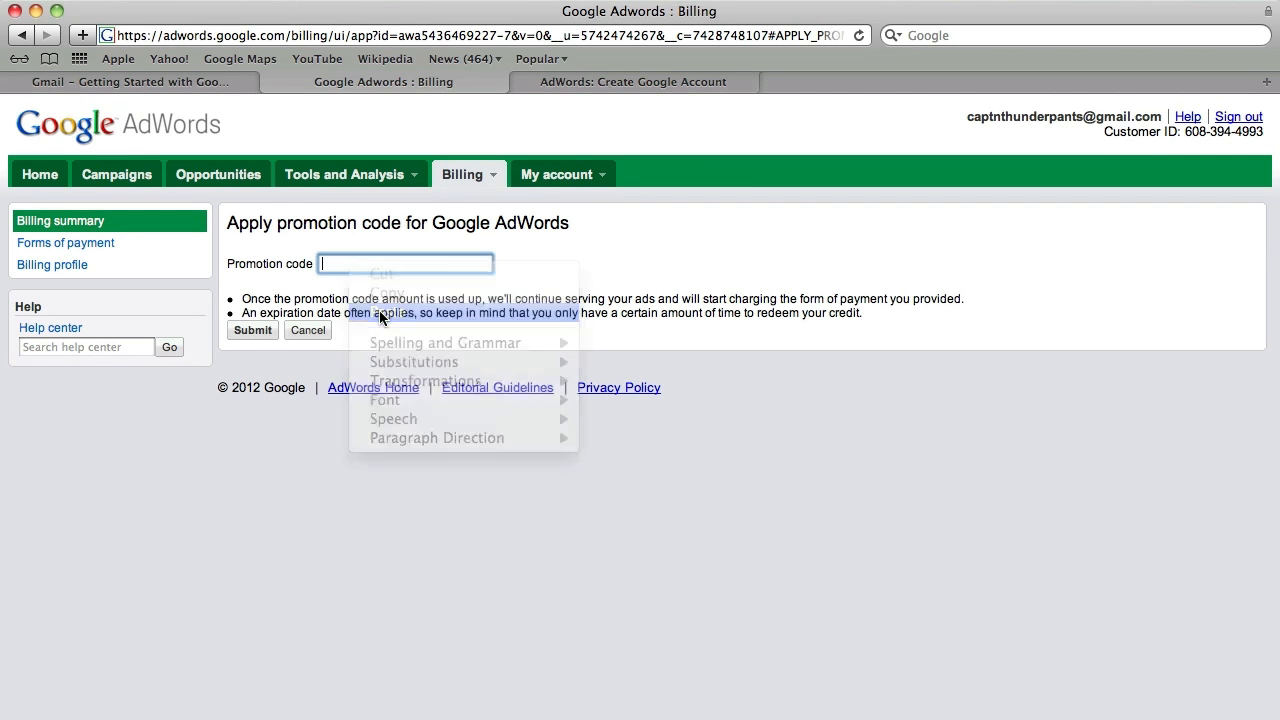
{"action": "left_click", "coordinate": [235, 331]}
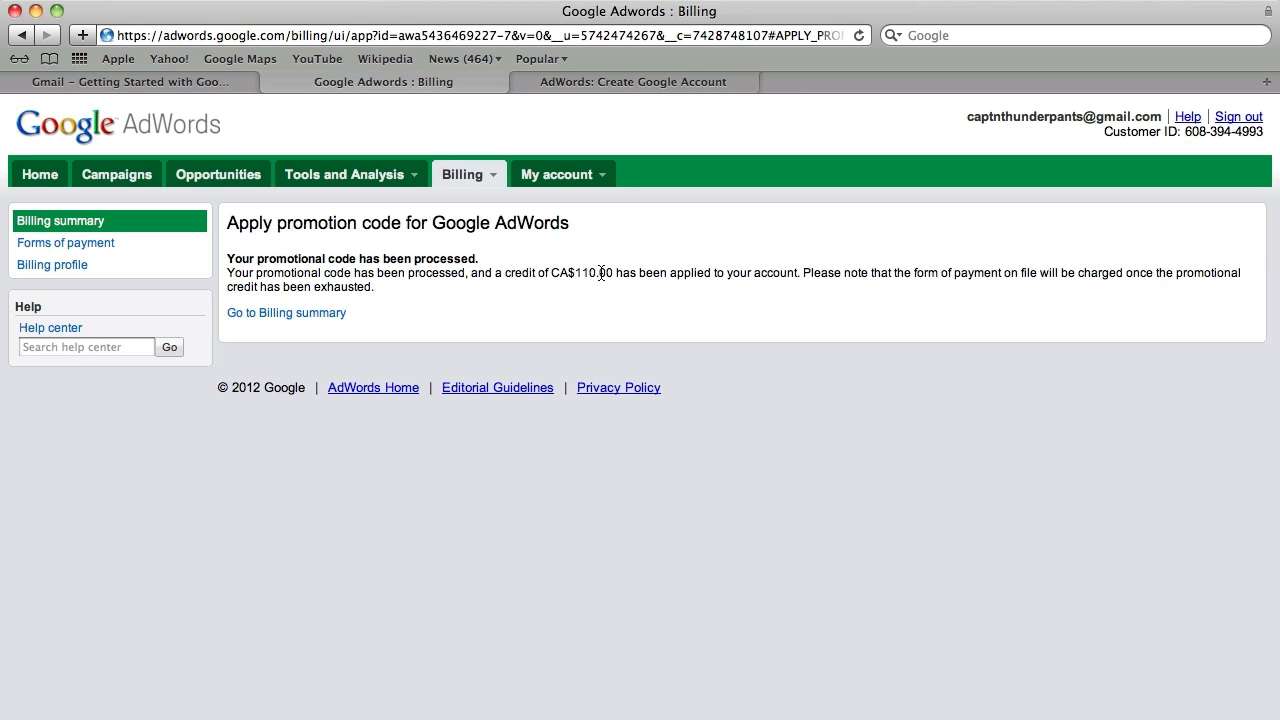
Check the credit amount granted by the promotional code and open the billing summary
{"action": "left_click_drag", "start_coordinate": [549, 277], "coordinate": [575, 279]}
{"action": "left_click", "coordinate": [472, 175]}
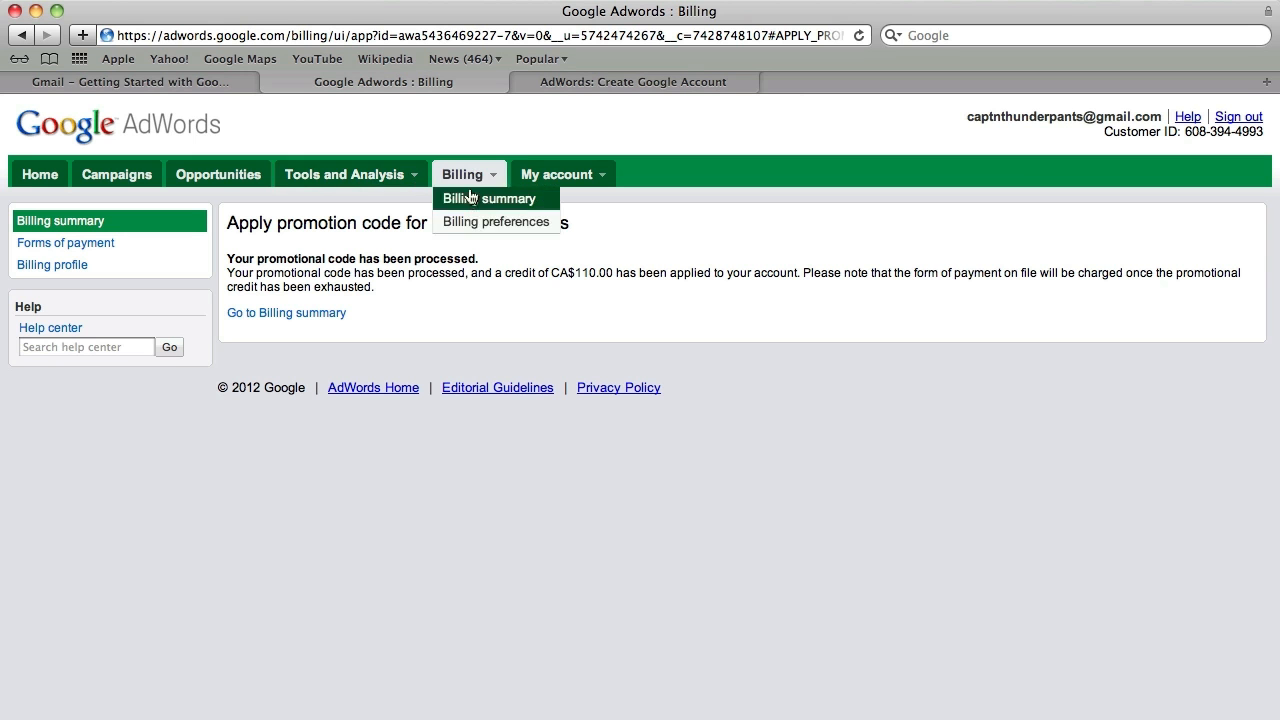
{"action": "left_click", "coordinate": [466, 198]}
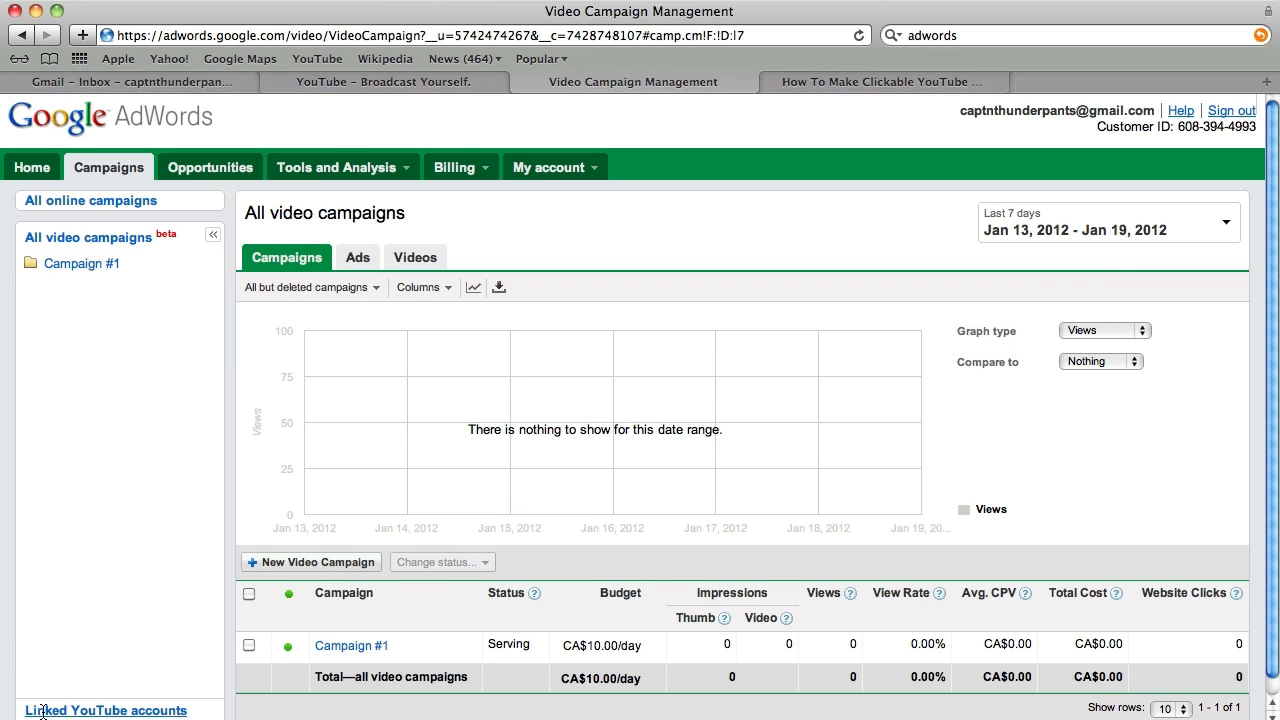
Link the YouTube channel to the AdWords account from the linked accounts page and open Campaign #1
{"action": "left_click", "coordinate": [93, 712]}
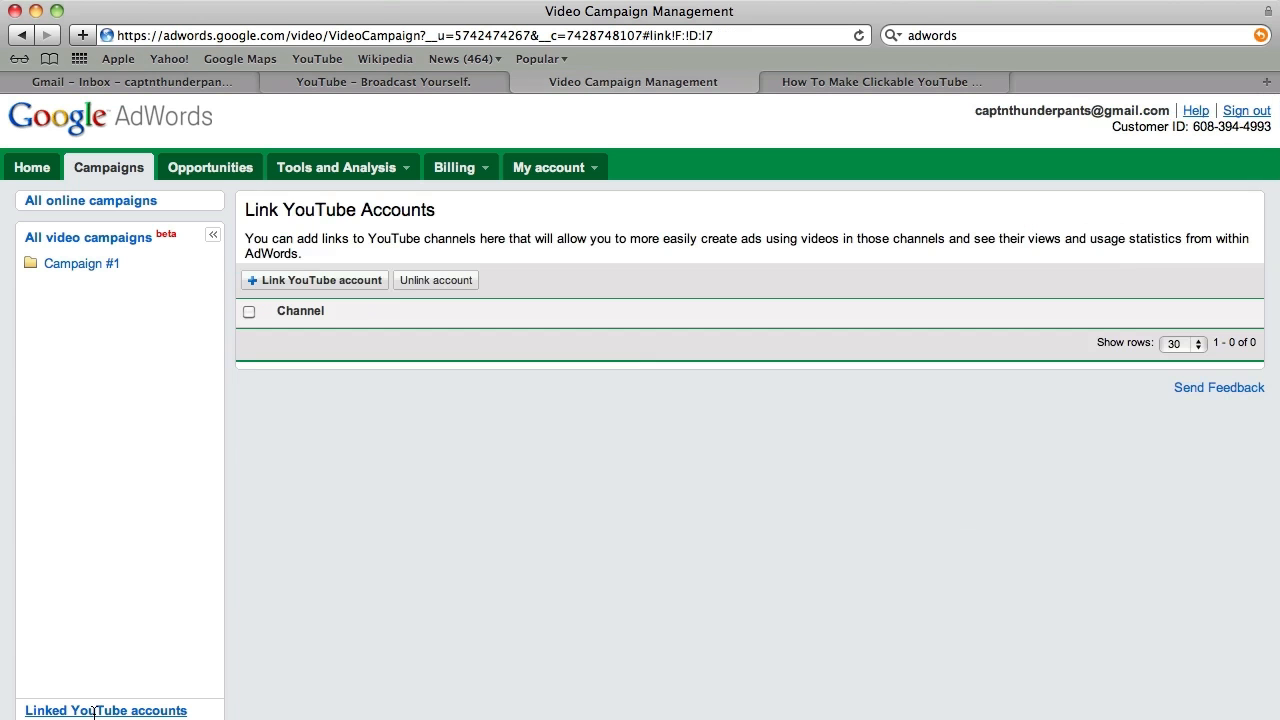
{"action": "left_click", "coordinate": [304, 277]}
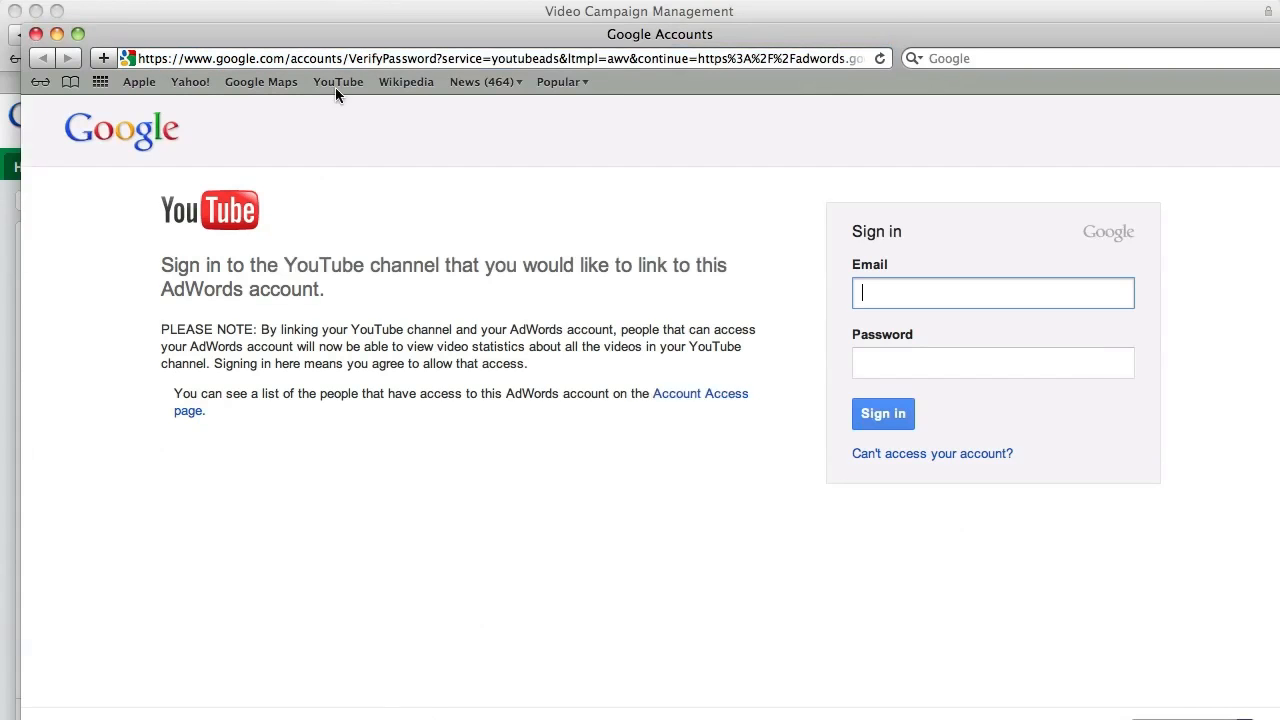
{"action": "left_click_drag", "start_coordinate": [357, 35], "coordinate": [341, 10]}
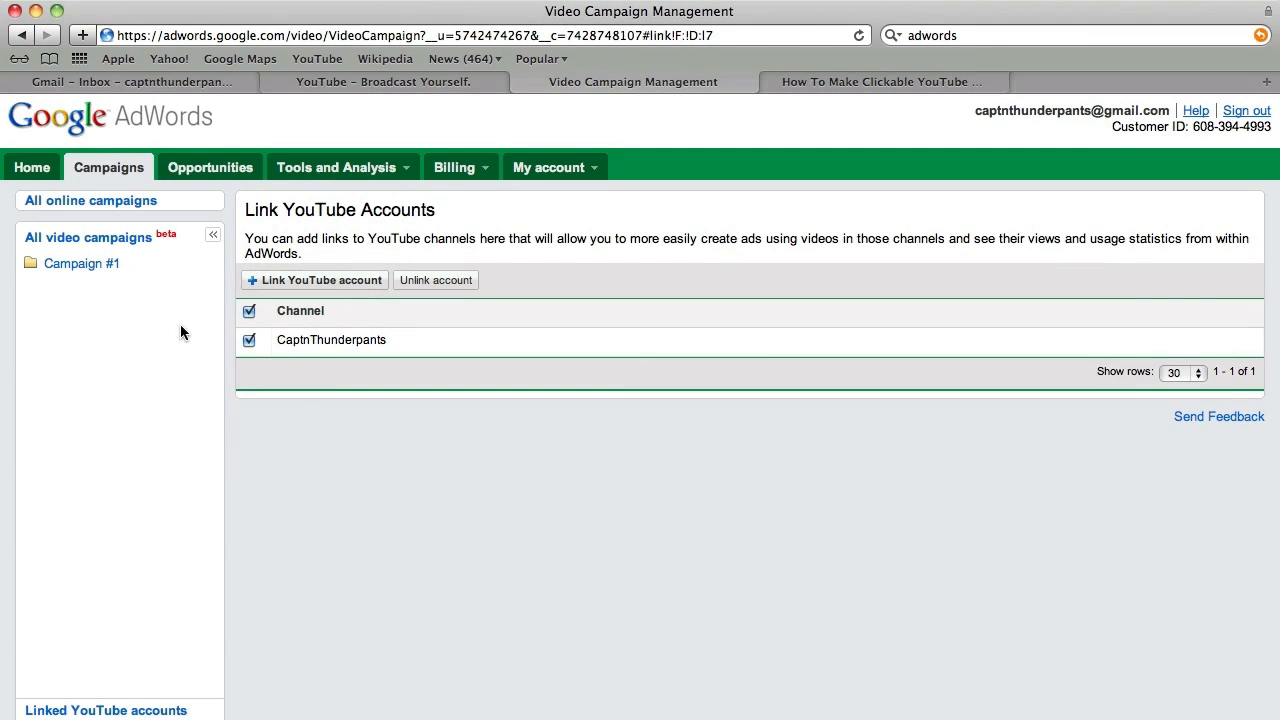
{"action": "left_click", "coordinate": [62, 265]}
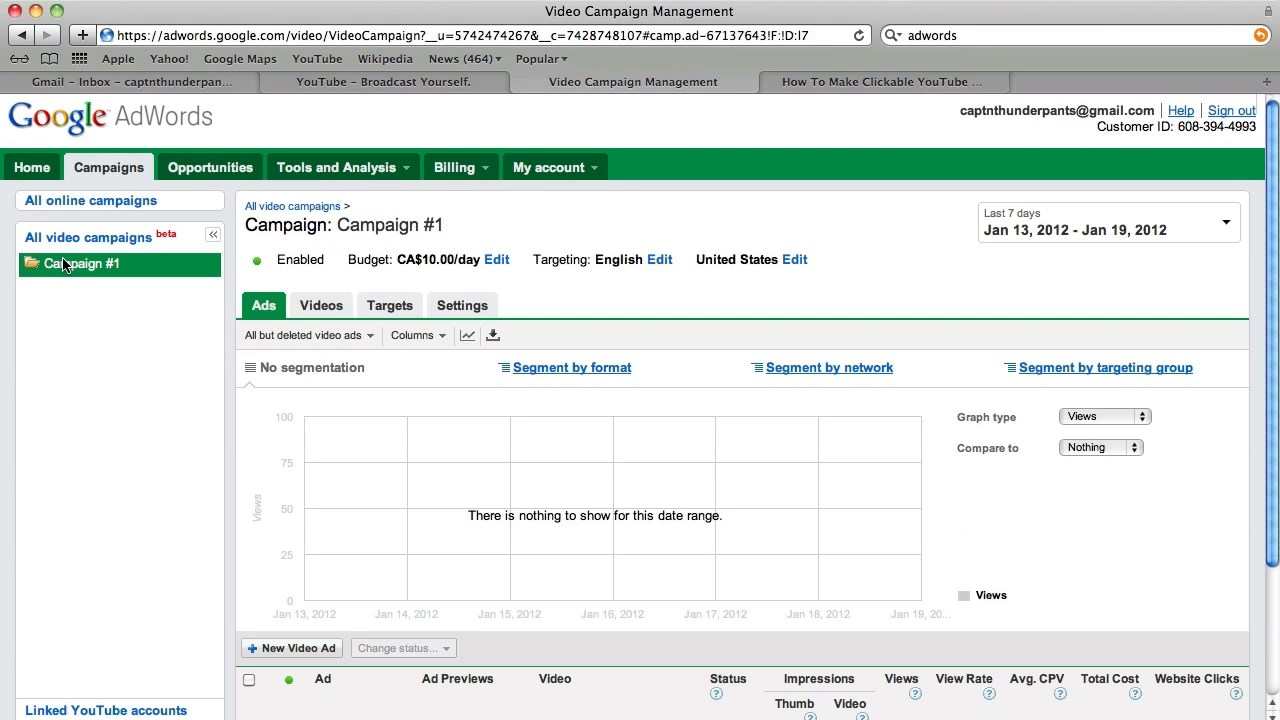
Switch to YouTube's video manager and open the uploaded donuts video for editing
{"action": "left_click", "coordinate": [404, 83]}
{"action": "left_click", "coordinate": [1043, 180]}
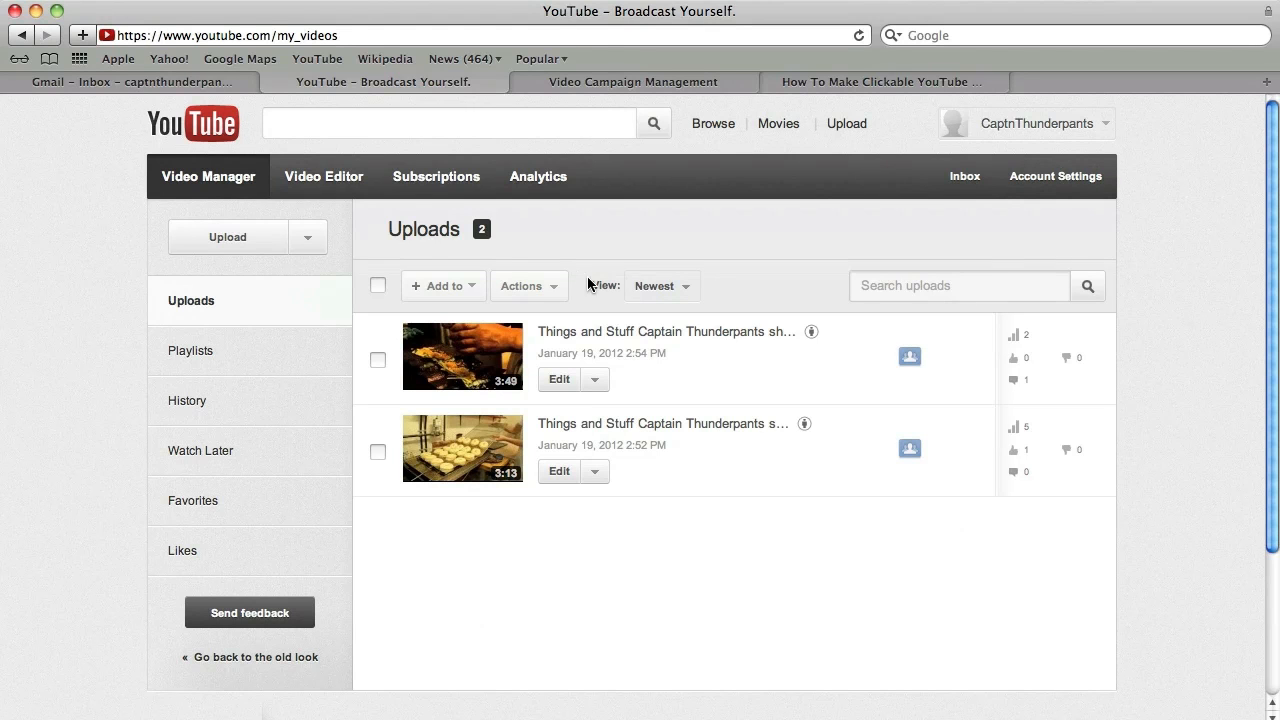
{"action": "left_click", "coordinate": [548, 471]}
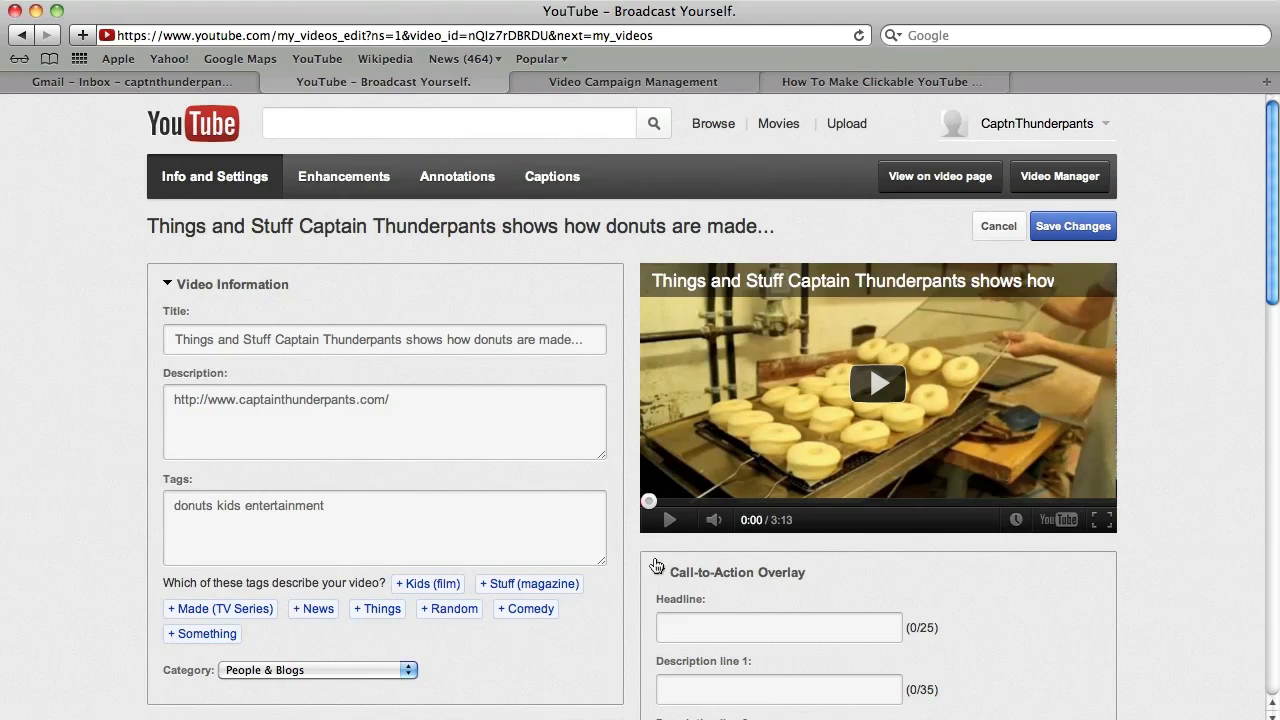
Set the Call-to-Action overlay's headline to "Captain Thunderpants" and description line 1 to "Educational videos for kids"
{"action": "scroll", "coordinate": [967, 544], "scroll_direction": "down", "scroll_amount": 5}
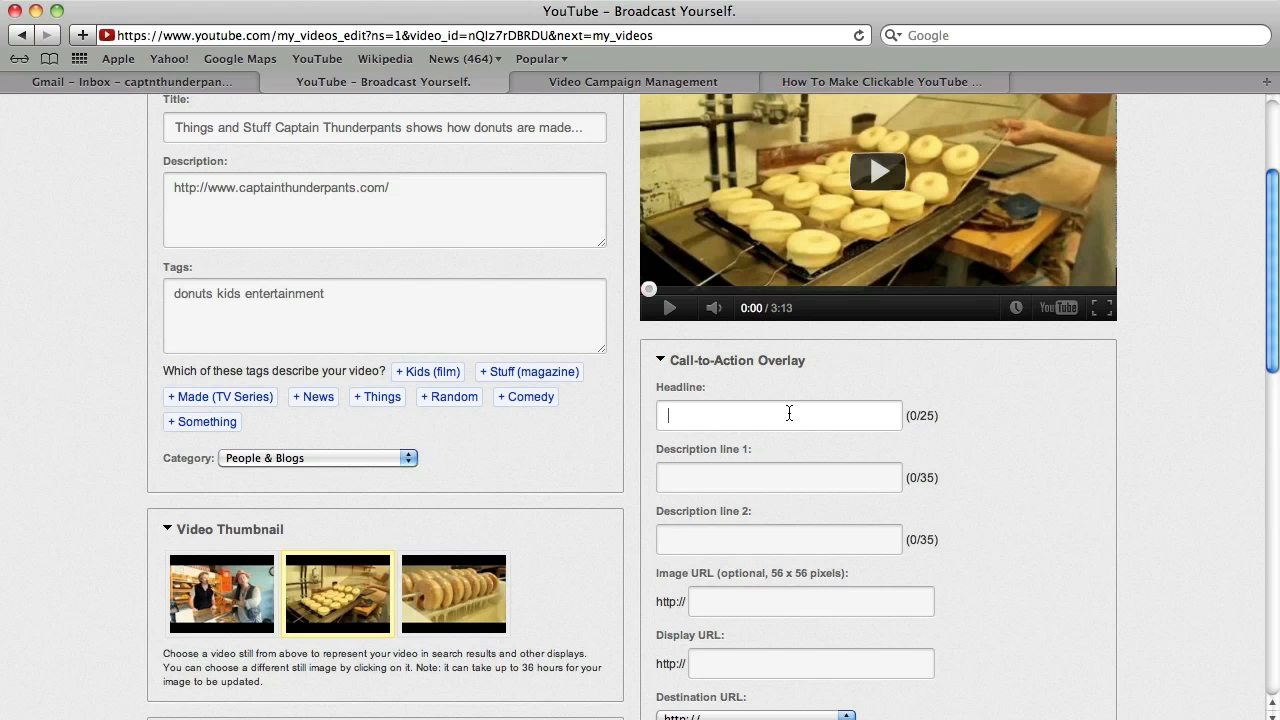
{"action": "type", "text": "Captain Thunde"}
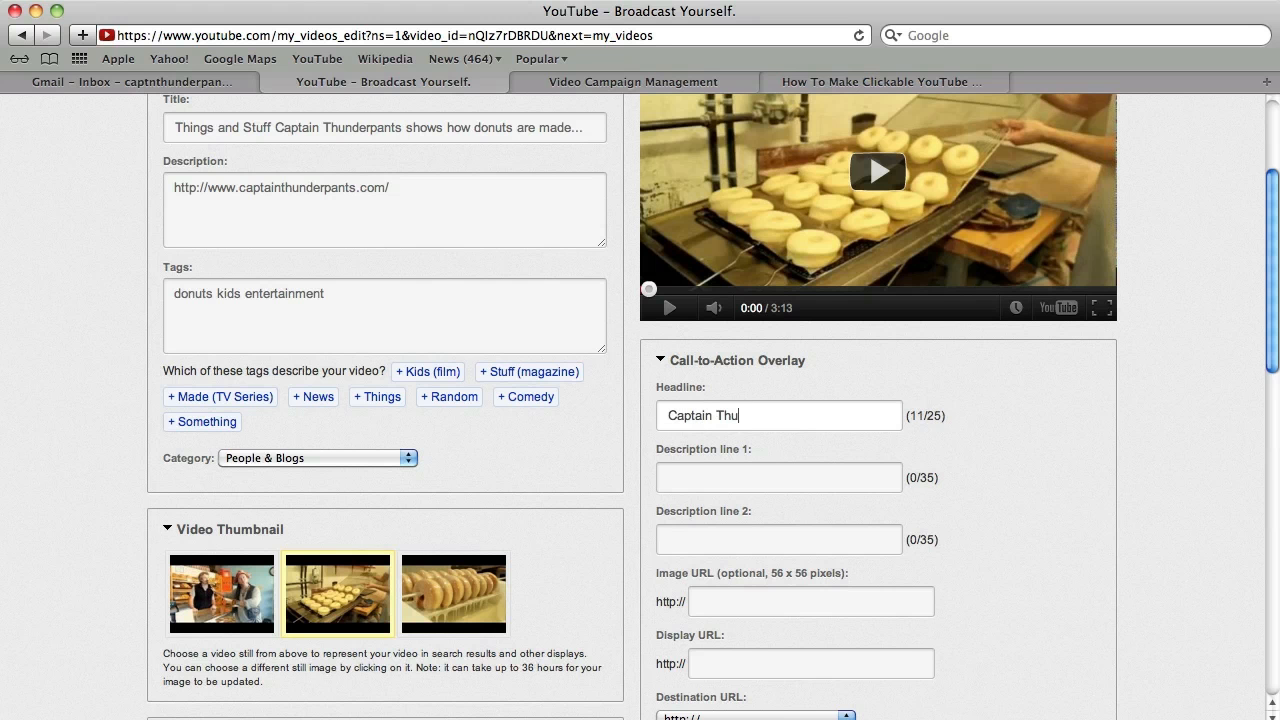
{"action": "type", "text": "nts"}
{"action": "left_click", "coordinate": [741, 489]}
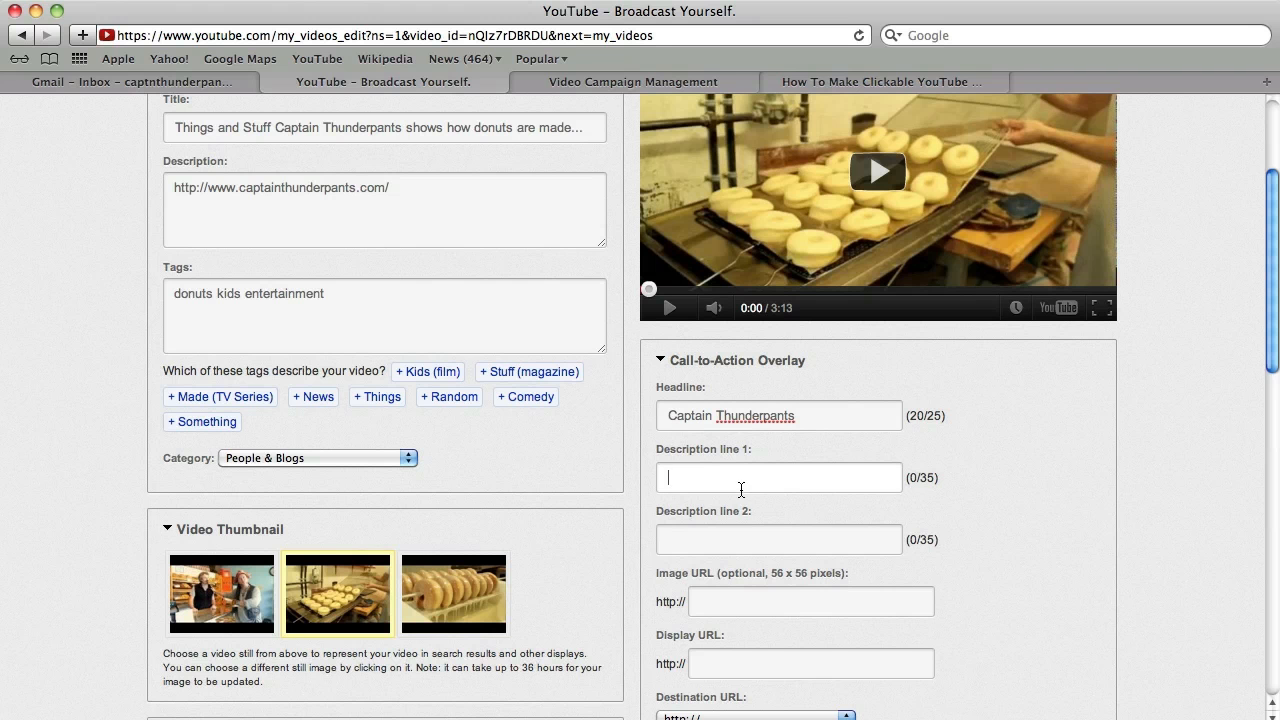
{"action": "type", "text": "Is"}
{"action": "type", "text": "Ed"}
{"action": "type", "text": "ucational"}
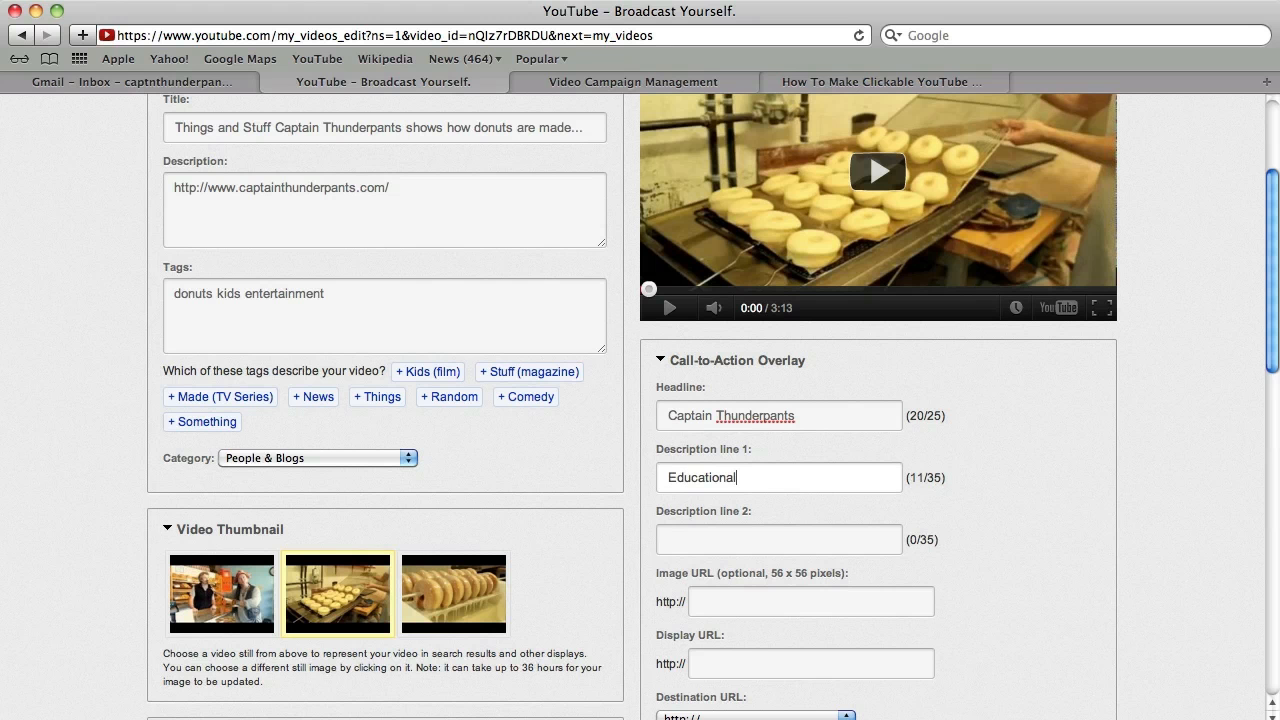
{"action": "type", "text": " videos for kids"}
Set description line 2 of the Call-to-Action overlay to "Click here for more"
{"action": "left_click", "coordinate": [695, 539]}
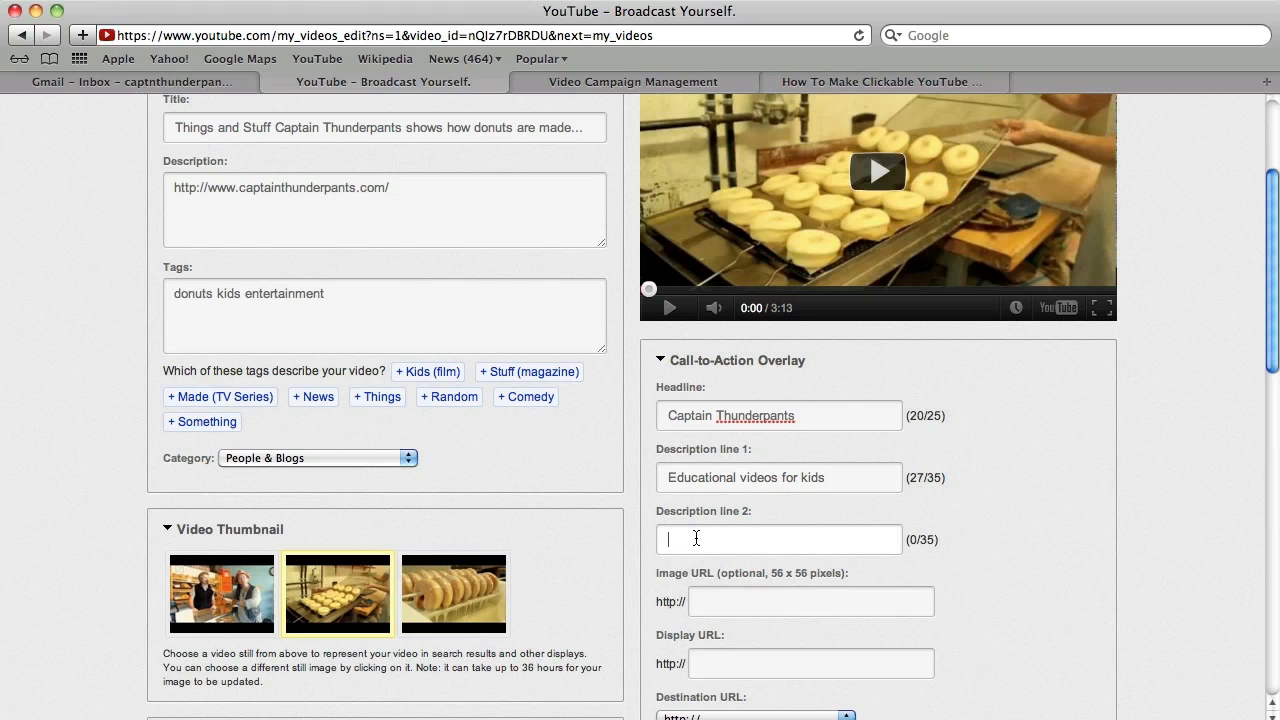
{"action": "type", "text": "Click"}
{"action": "type", "text": "ck here "}
{"action": "type", "text": "for more"}
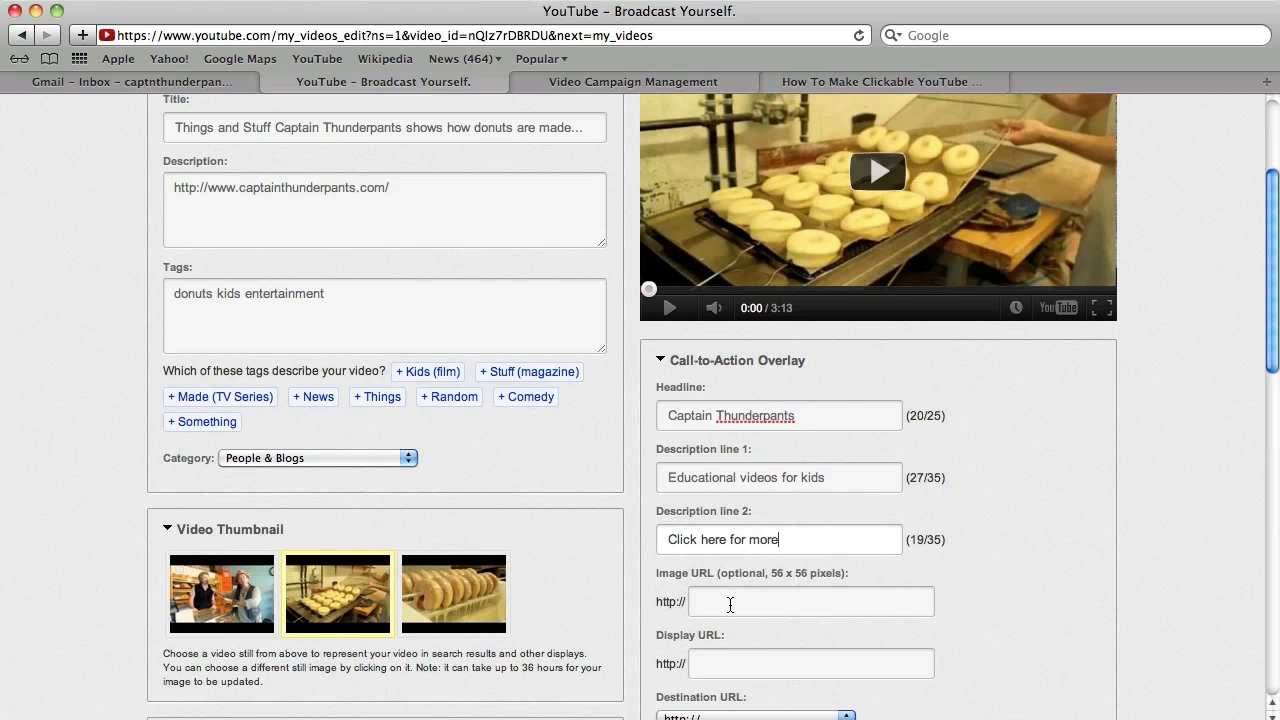
Leave the overlay's optional image URL empty and set its display URL to CaptainThunderpants.com
{"action": "left_click", "coordinate": [733, 606]}
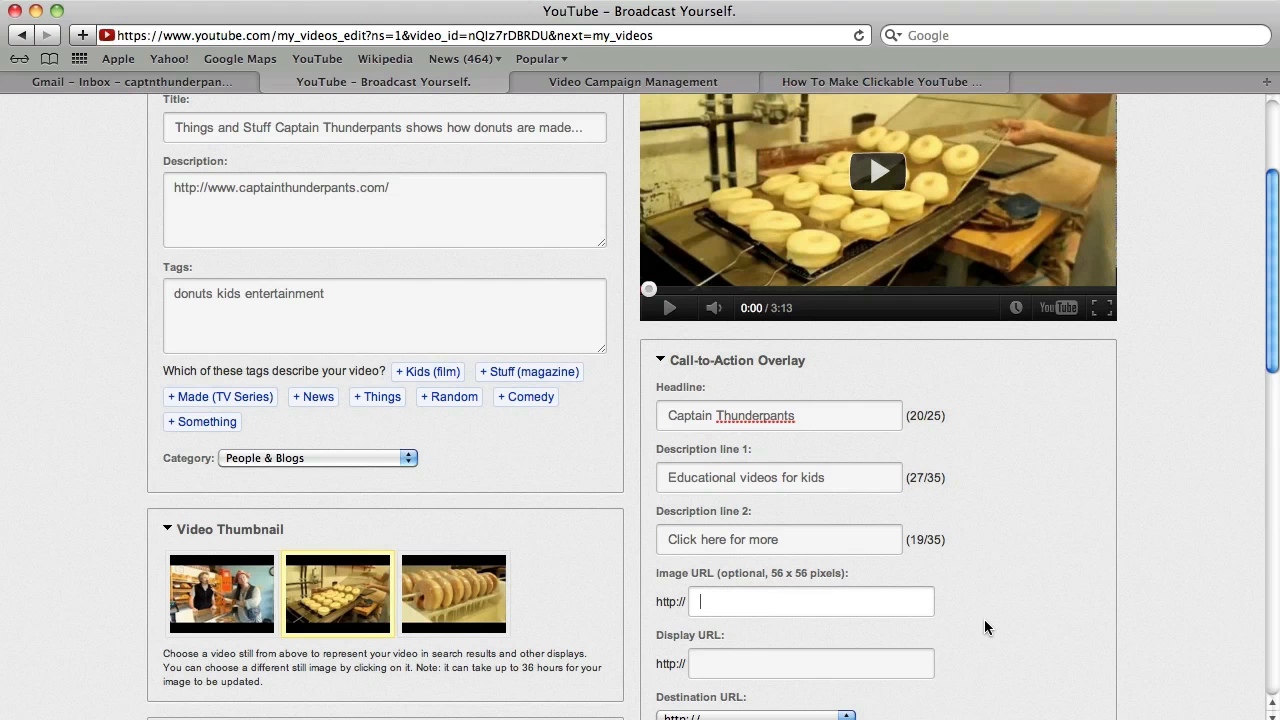
{"action": "left_click", "coordinate": [745, 660]}
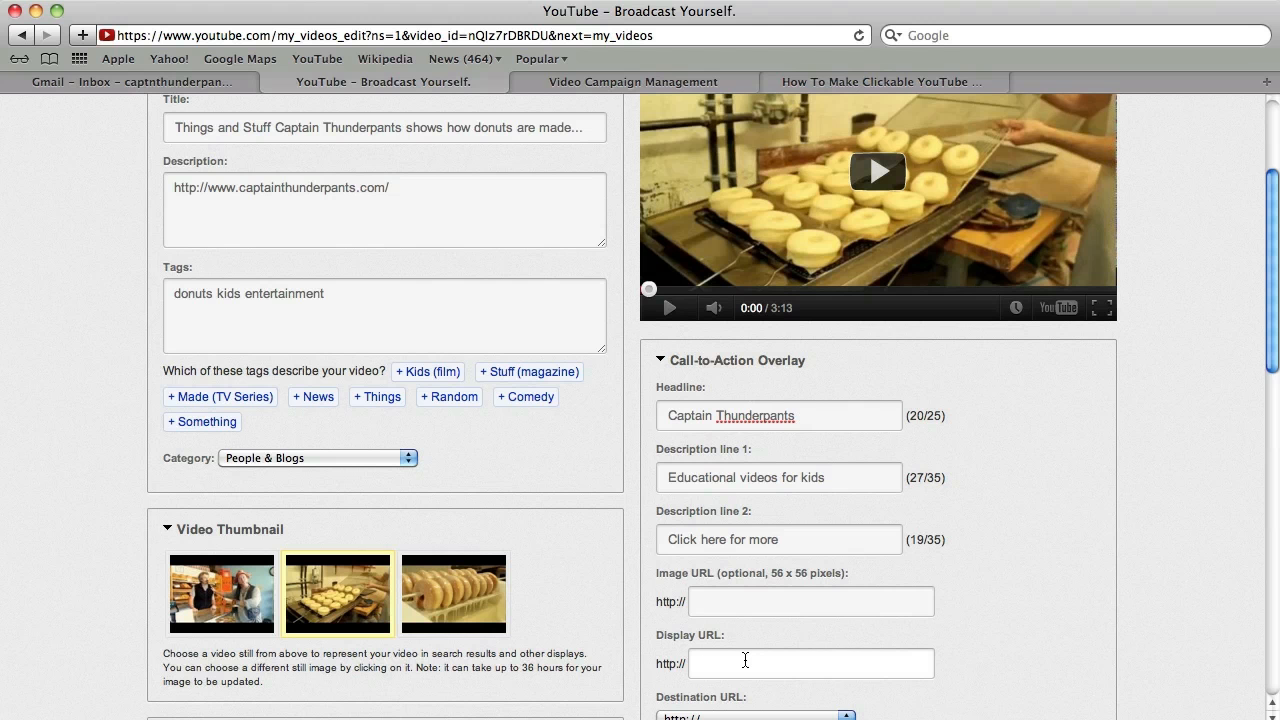
{"action": "type", "text": "CaptainThunderpants"}
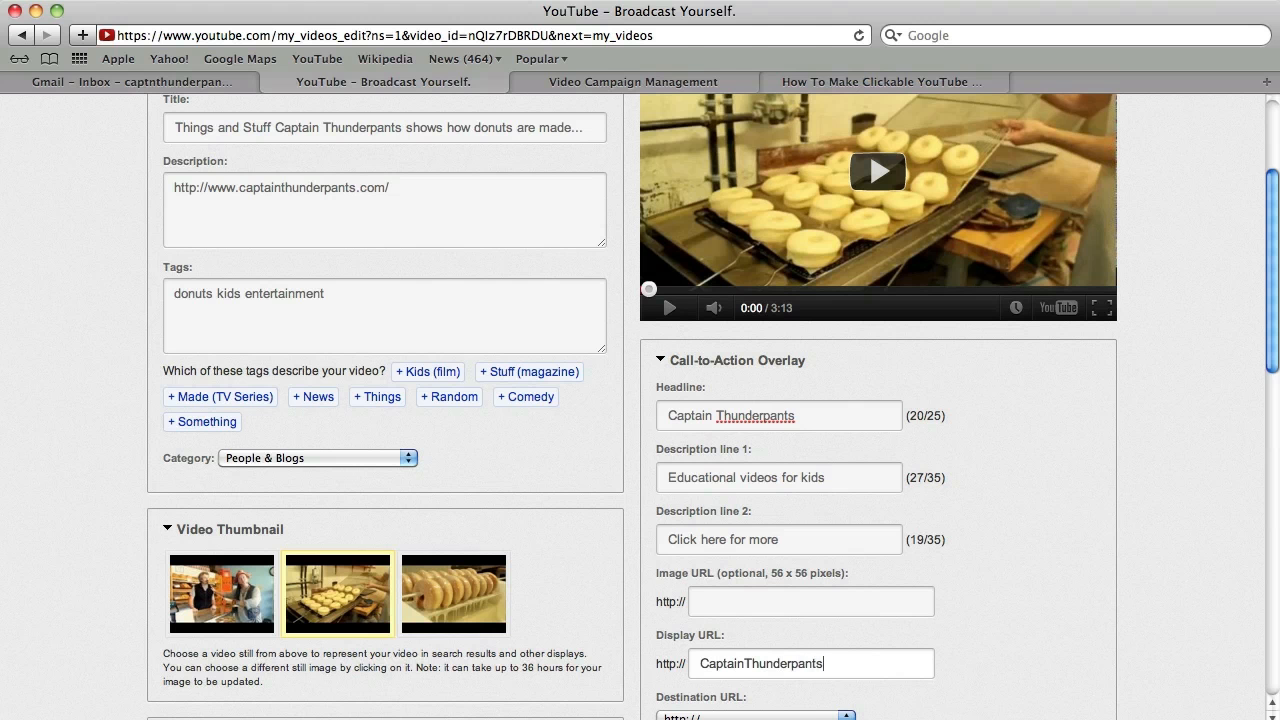
{"action": "type", "text": ".com"}
{"action": "scroll", "coordinate": [812, 677], "scroll_direction": "down", "scroll_amount": 2}
{"action": "left_click", "coordinate": [742, 624]}
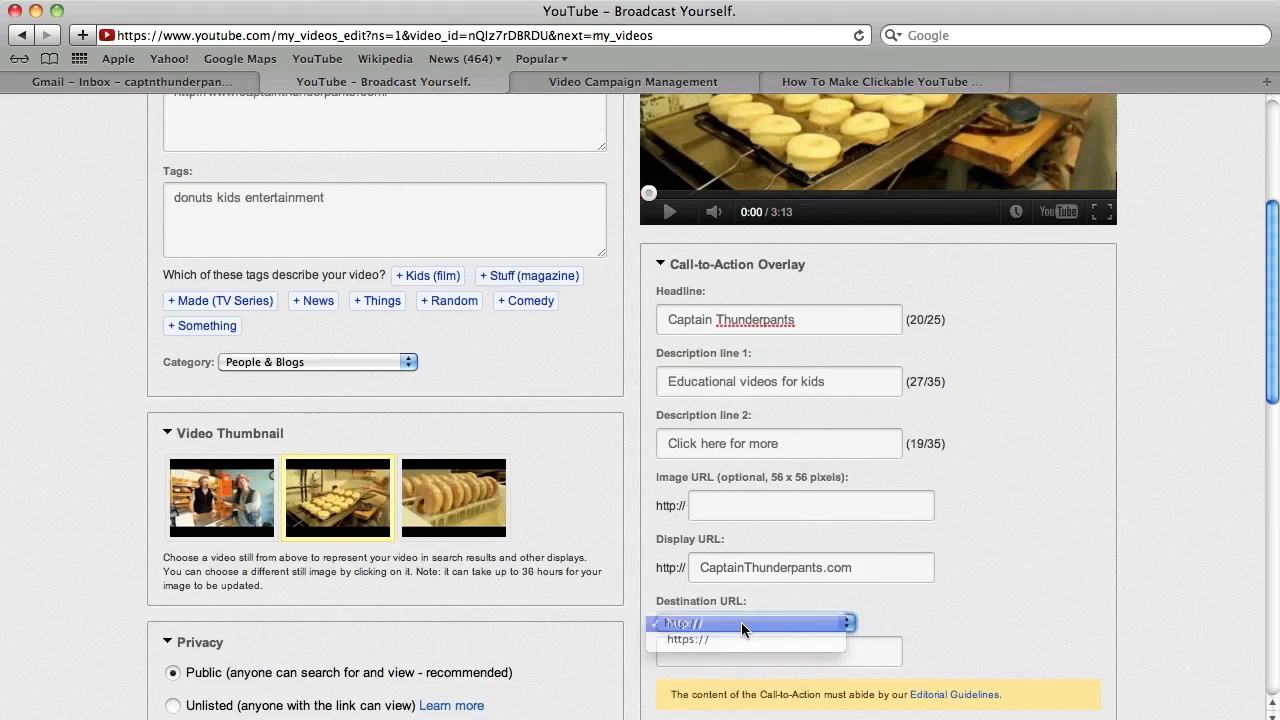
{"action": "left_click", "coordinate": [742, 624]}
{"action": "left_click", "coordinate": [726, 651]}
{"action": "left_click", "coordinate": [845, 569]}
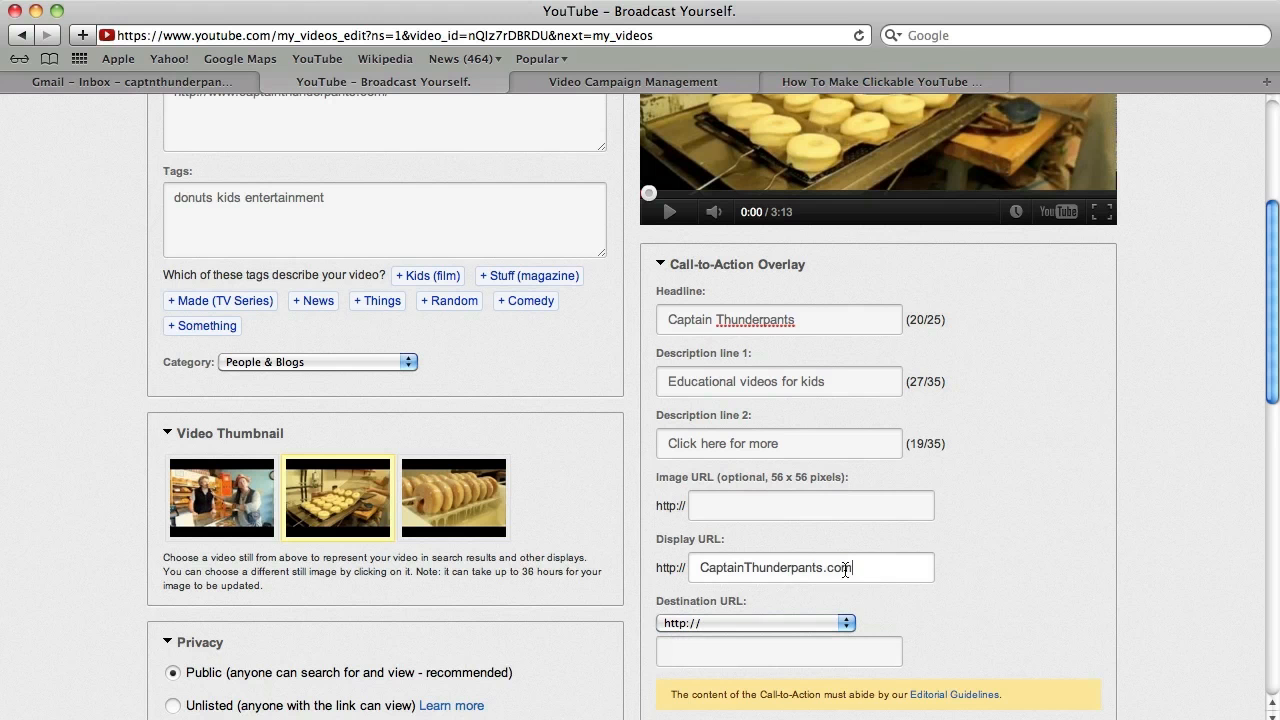
{"action": "left_click_drag", "start_coordinate": [845, 569], "coordinate": [690, 564]}
{"action": "key", "text": "super+c"}
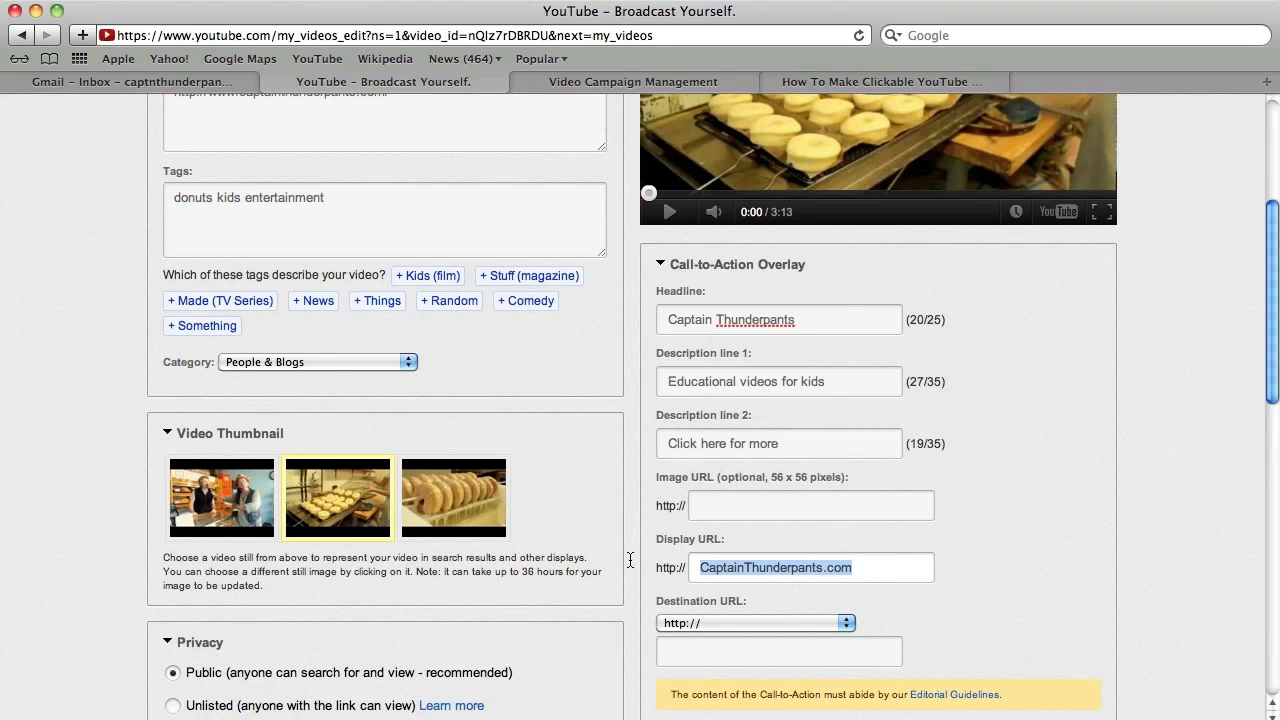
{"action": "left_click", "coordinate": [736, 660]}
{"action": "key", "text": "super+v"}
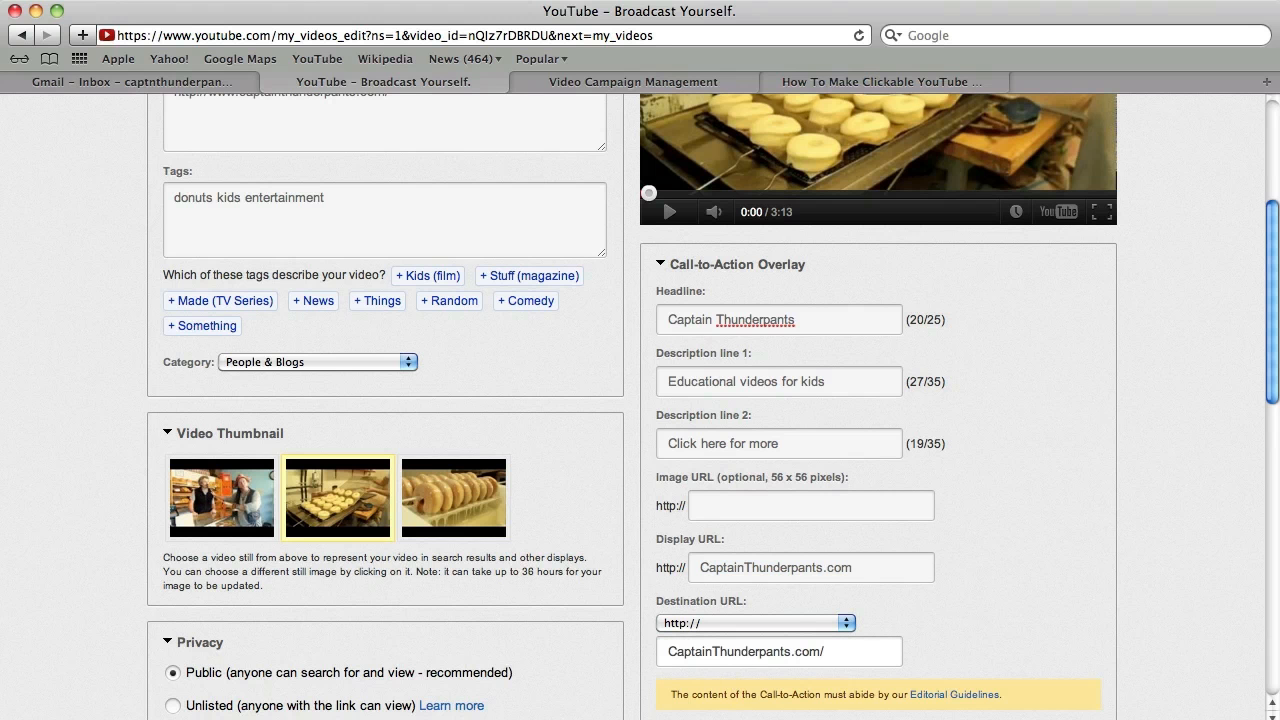
Try appending /members to the overlay's destination URL and remove that addition
{"action": "type", "text": "/members"}
{"action": "left_click_drag", "start_coordinate": [822, 652], "coordinate": [924, 656]}
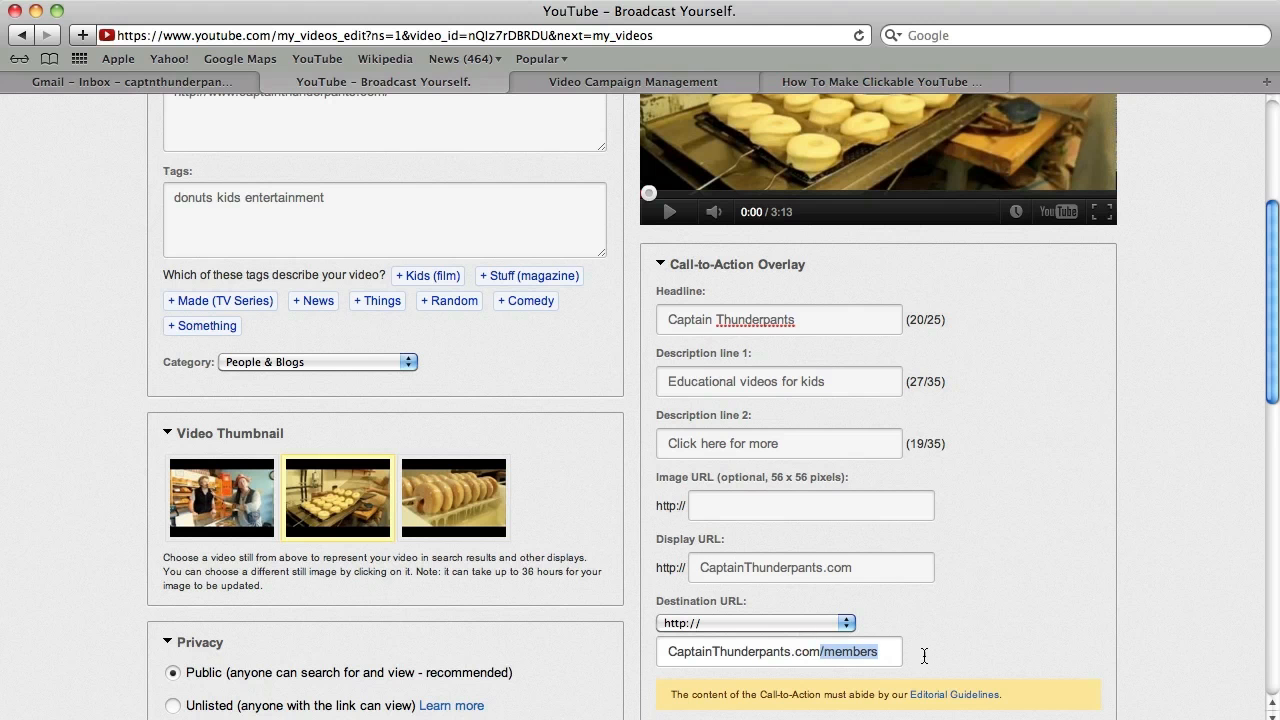
{"action": "key", "text": "BackSpace"}
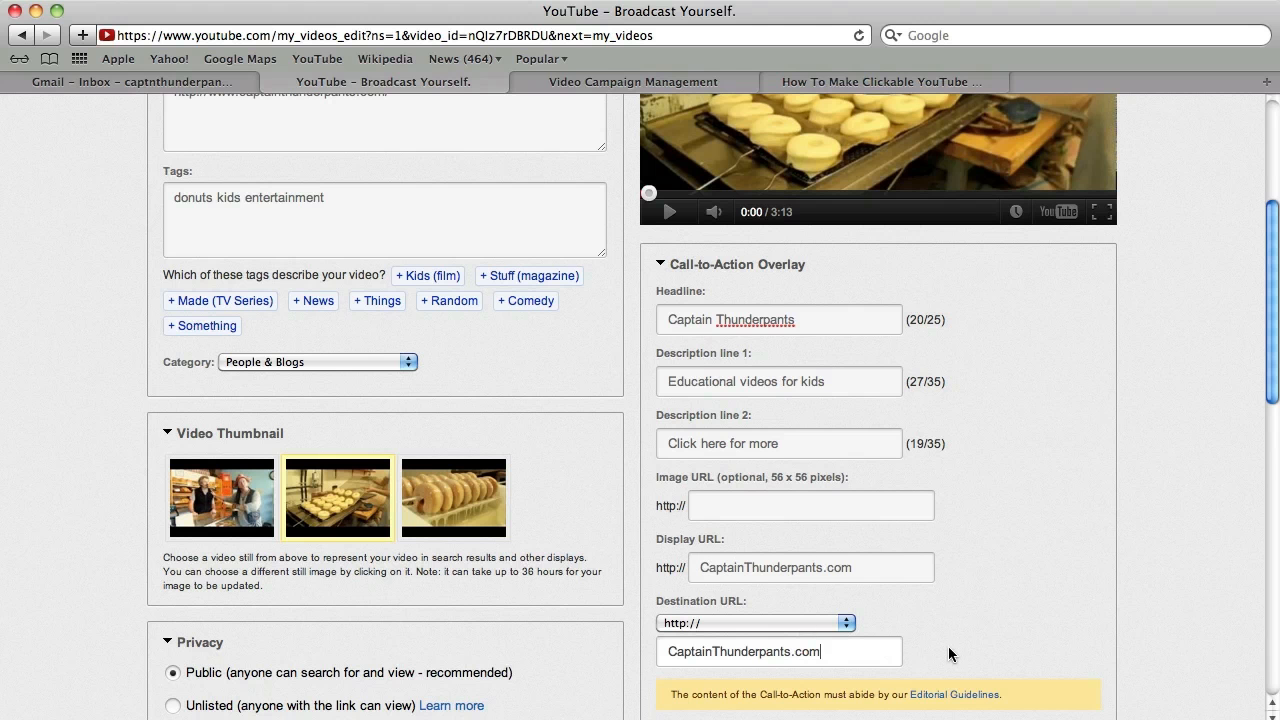
Save the changes to the donuts video with its completed Call-to-Action overlay
{"action": "scroll", "coordinate": [939, 597], "scroll_direction": "down", "scroll_amount": 3}
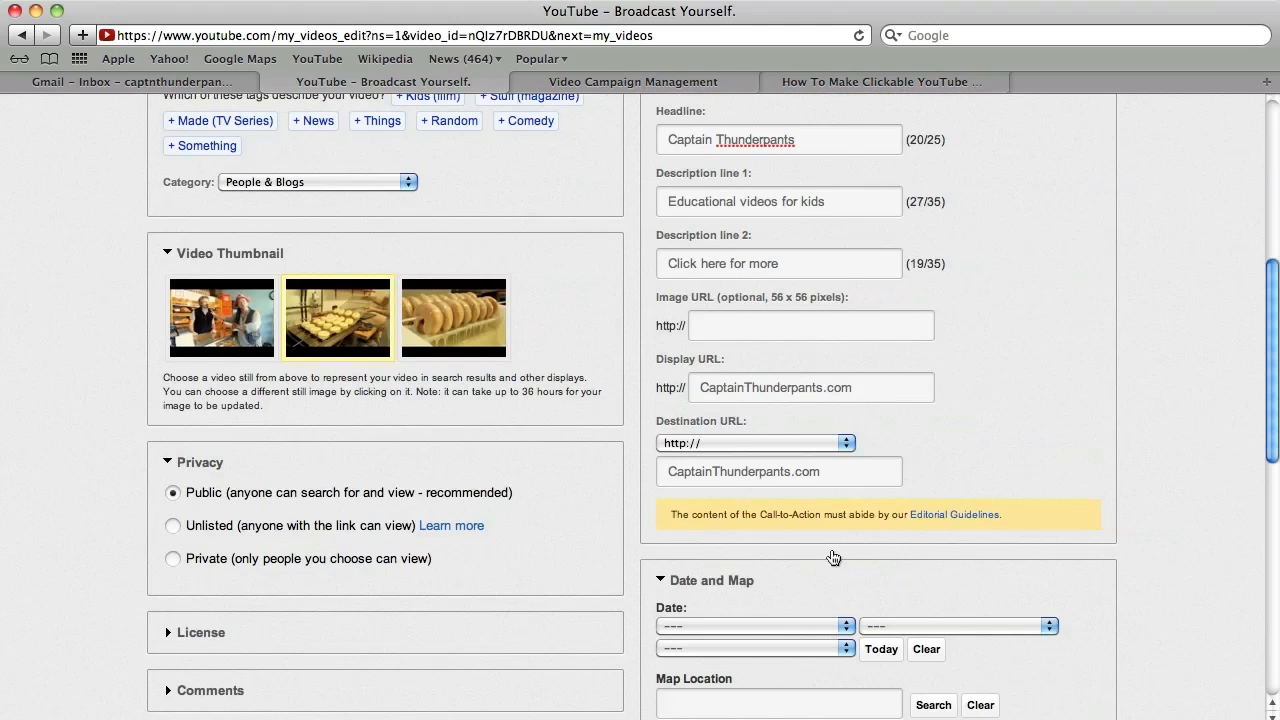
{"action": "scroll", "coordinate": [831, 533], "scroll_direction": "up", "scroll_amount": 7}
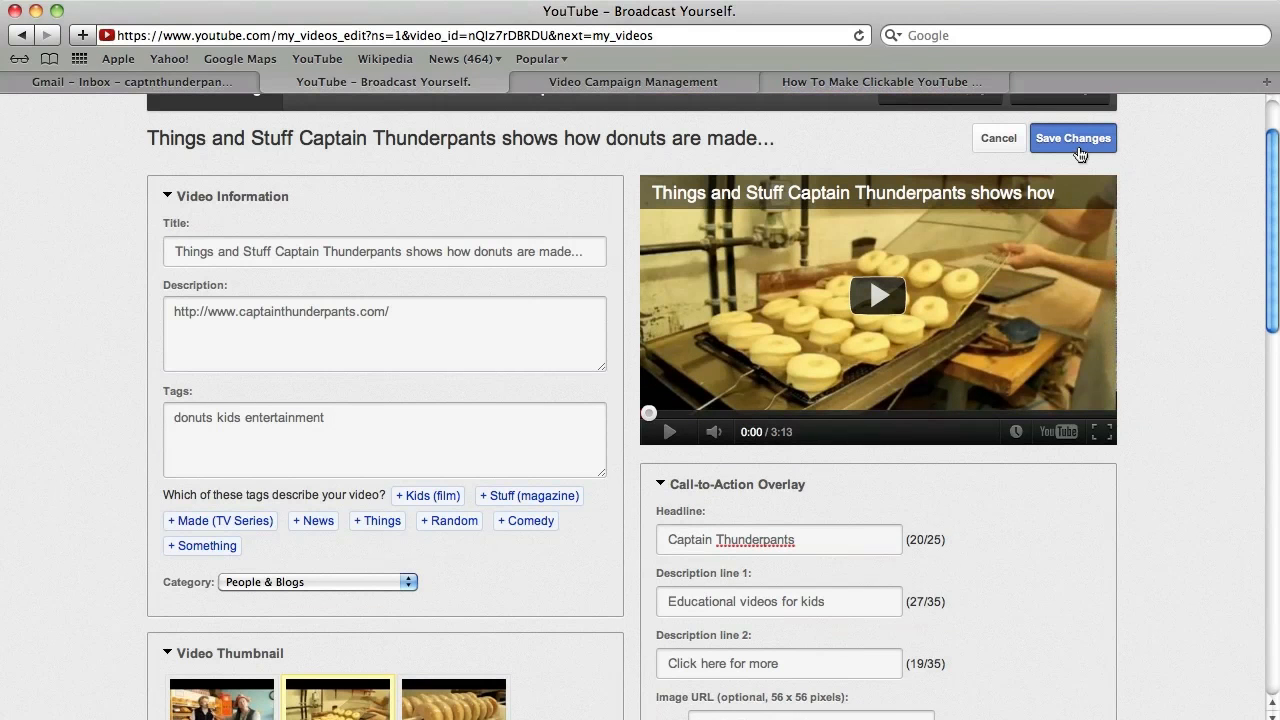
{"action": "left_click", "coordinate": [1075, 145]}
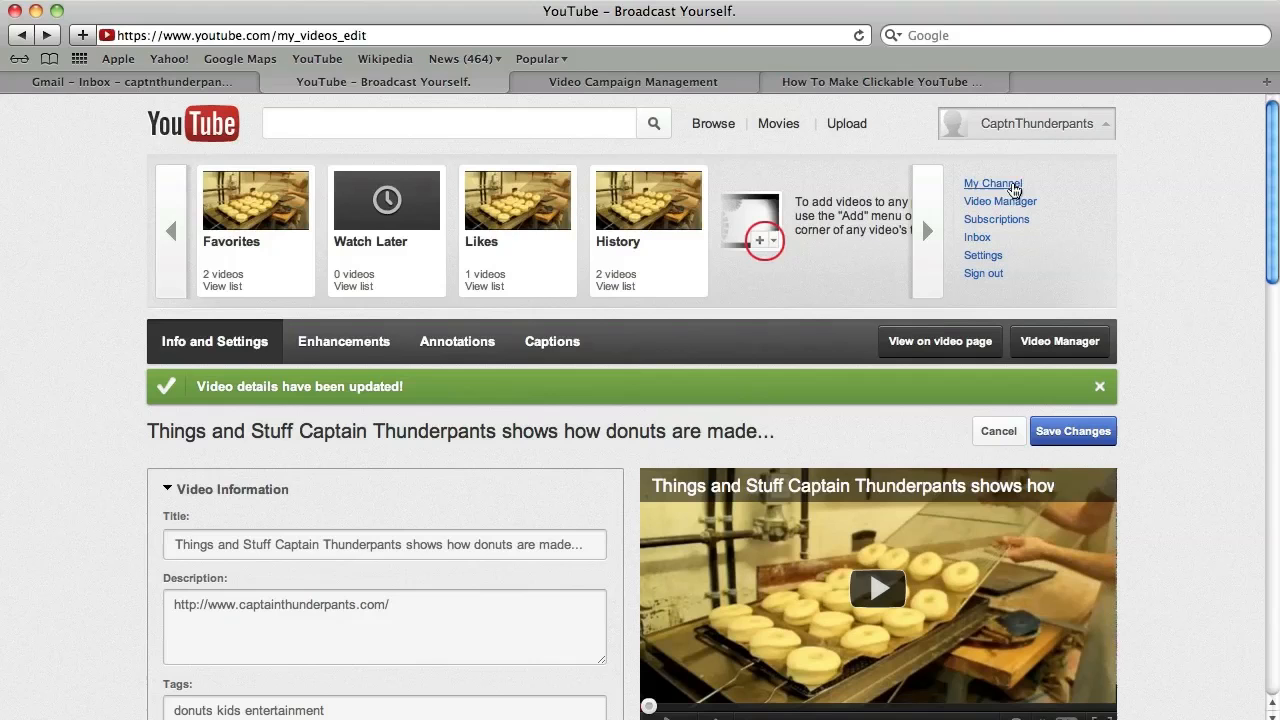
Open the donuts video from the channel's Featured page and pause it at about 0:06 to view the overlay
{"action": "left_click", "coordinate": [1010, 188]}
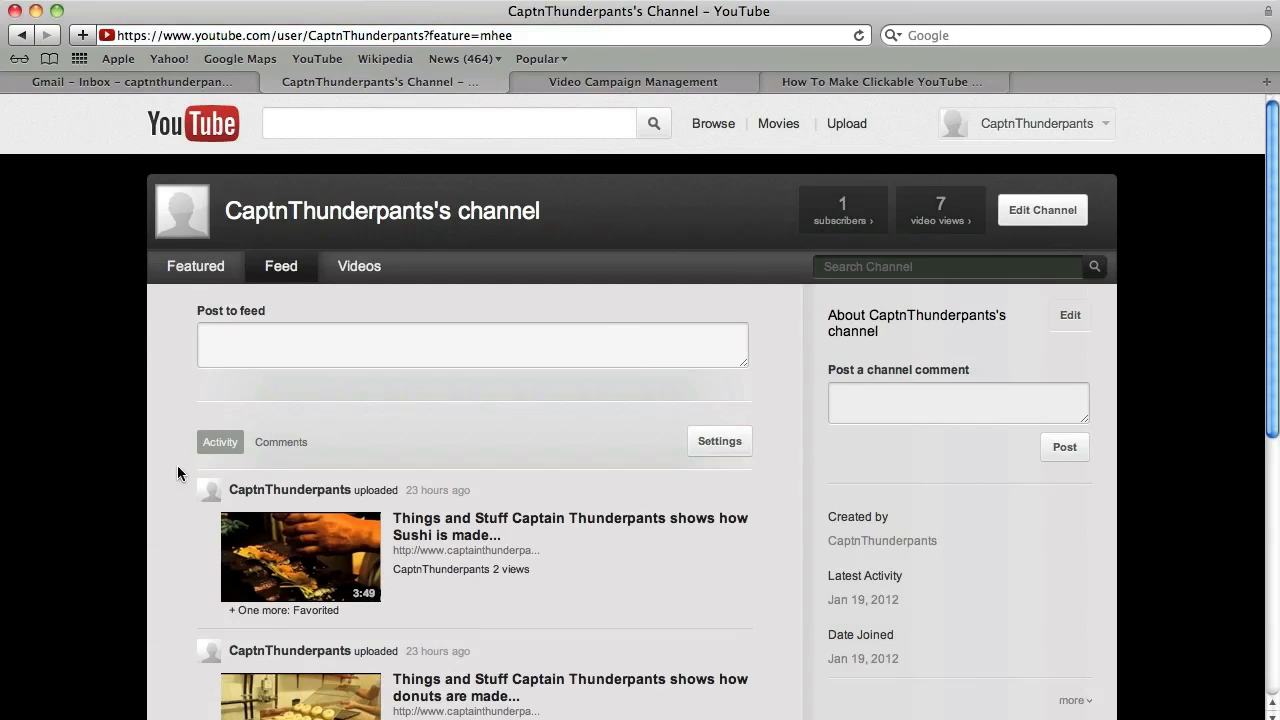
{"action": "left_click", "coordinate": [192, 270]}
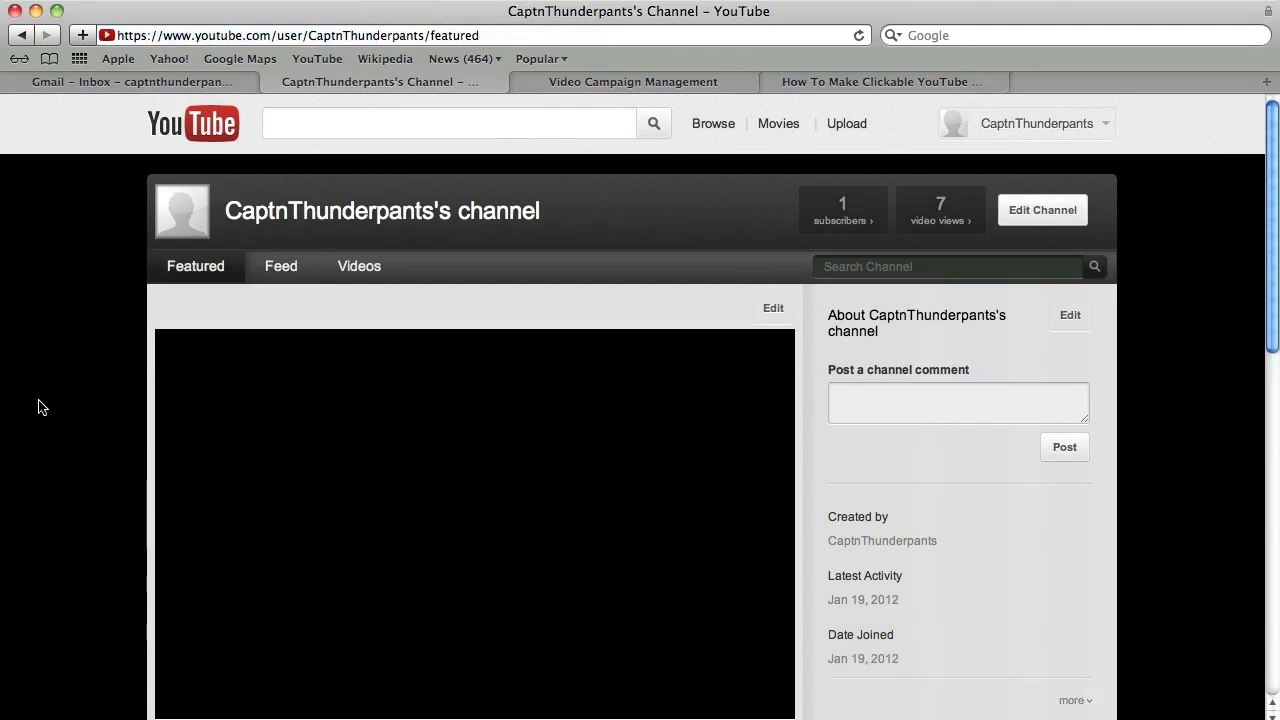
{"action": "scroll", "coordinate": [42, 414], "scroll_direction": "down", "scroll_amount": 10}
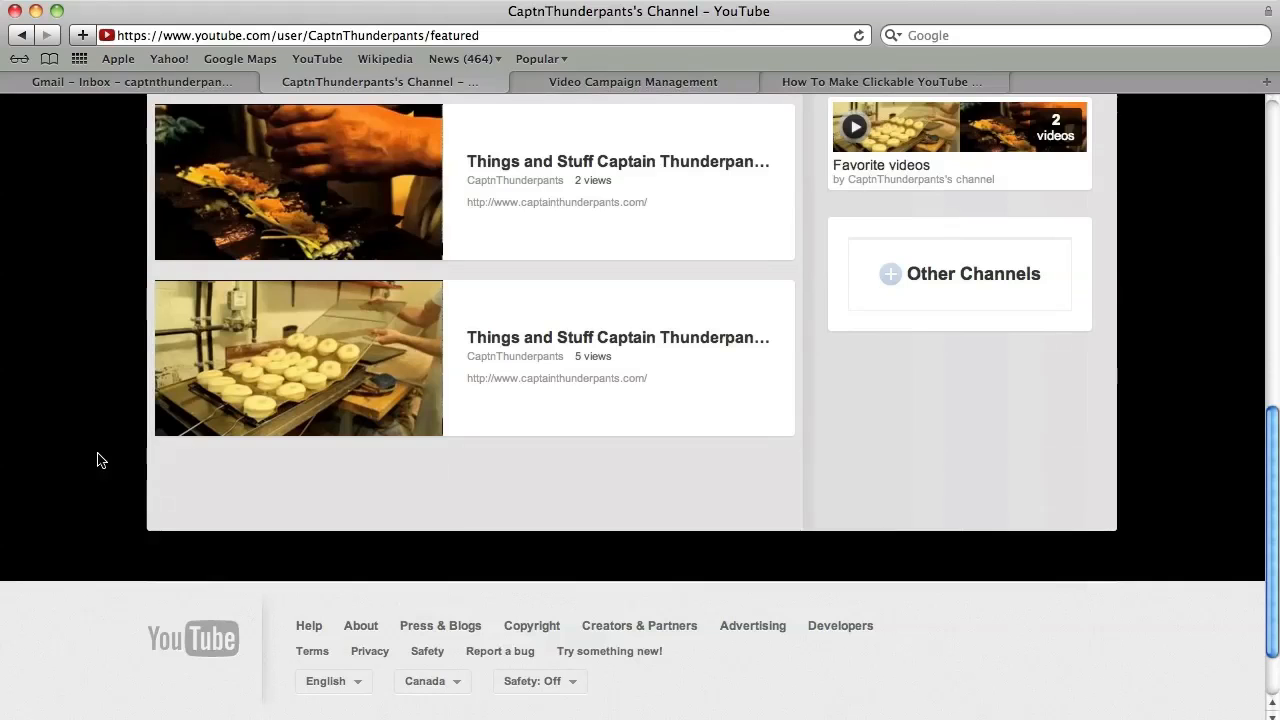
{"action": "left_click", "coordinate": [288, 380]}
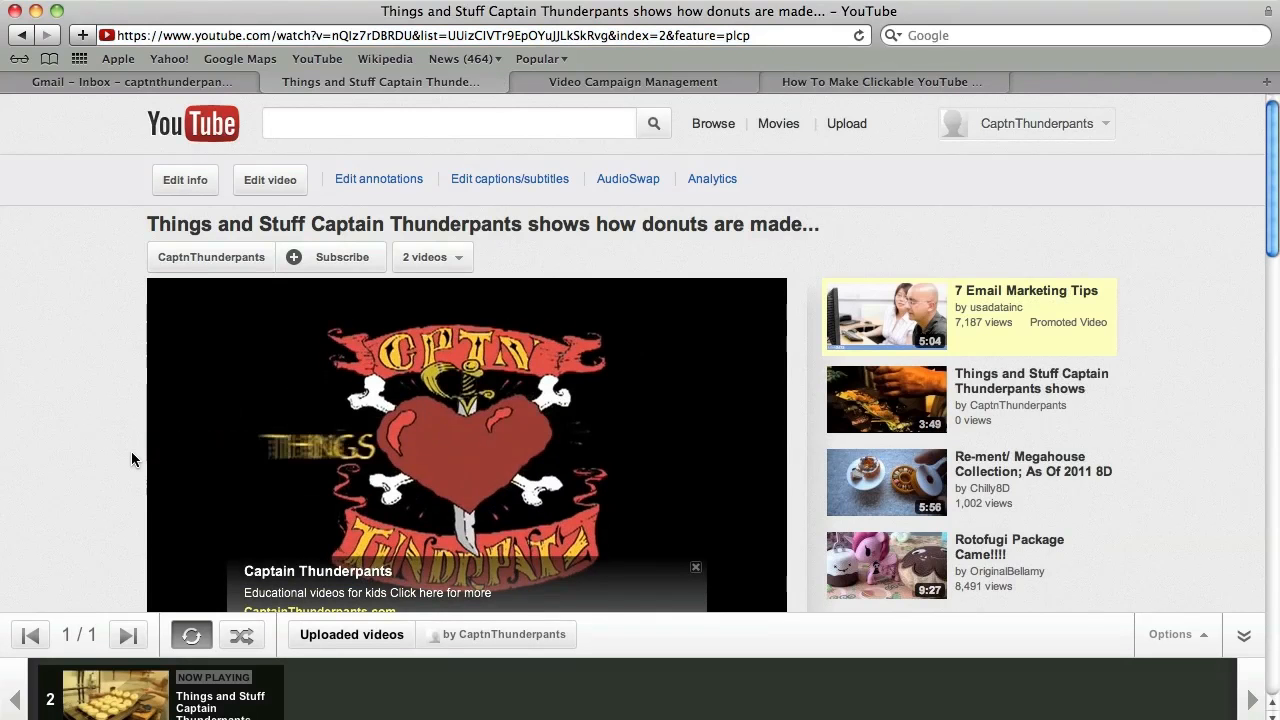
{"action": "scroll", "coordinate": [131, 451], "scroll_direction": "down", "scroll_amount": 1}
{"action": "scroll", "coordinate": [128, 457], "scroll_direction": "down", "scroll_amount": 3}
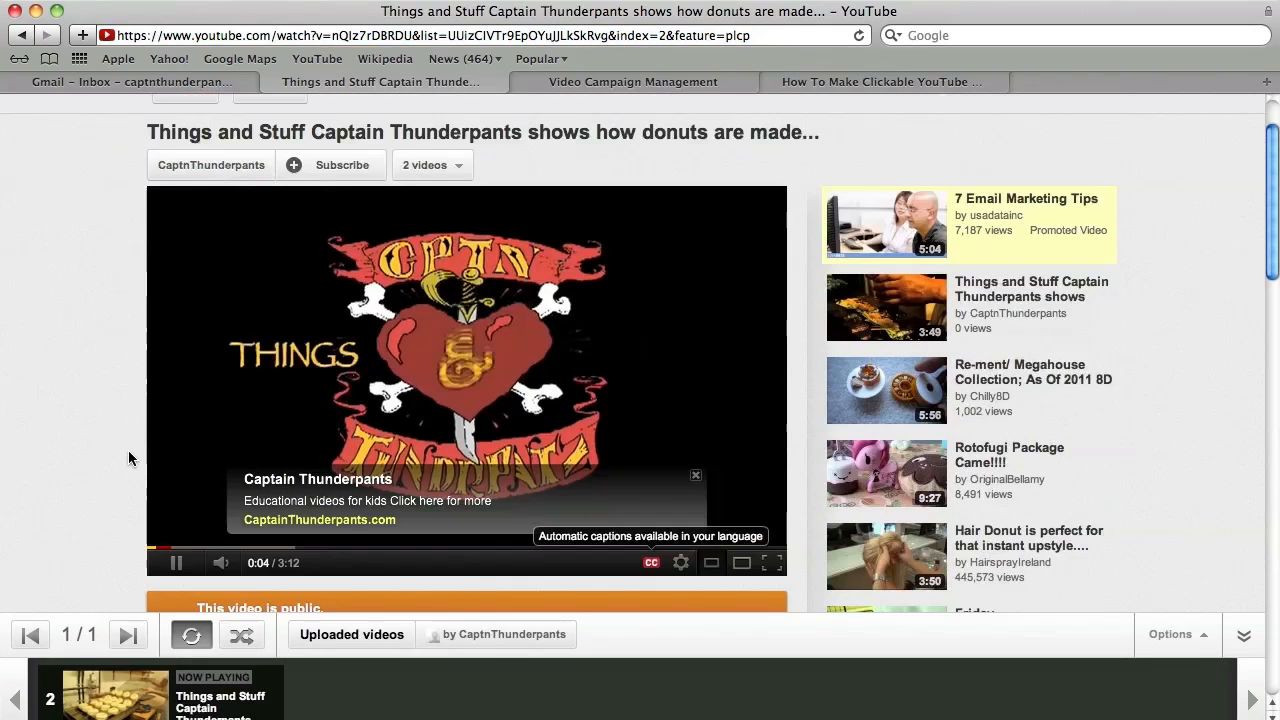
{"action": "left_click", "coordinate": [175, 562]}
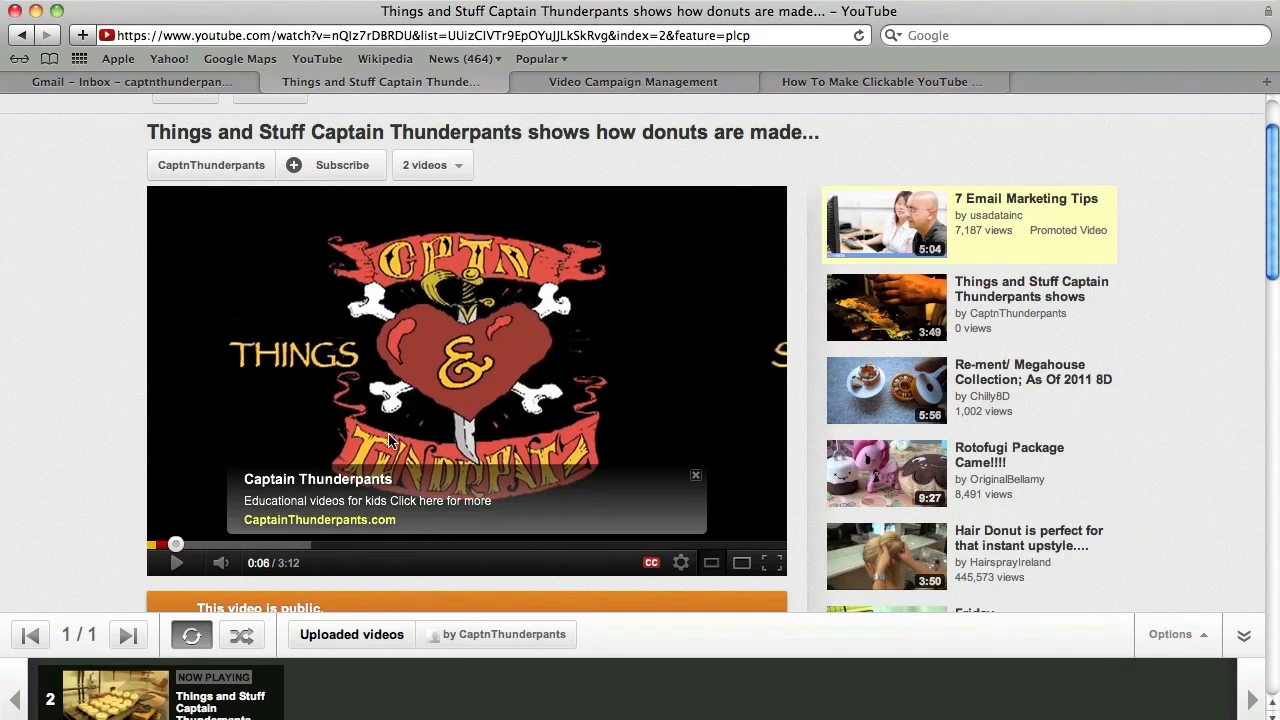
Test the overlay's CaptainThunderpants.com link, view the website in full and close its window
{"action": "left_click", "coordinate": [323, 521]}
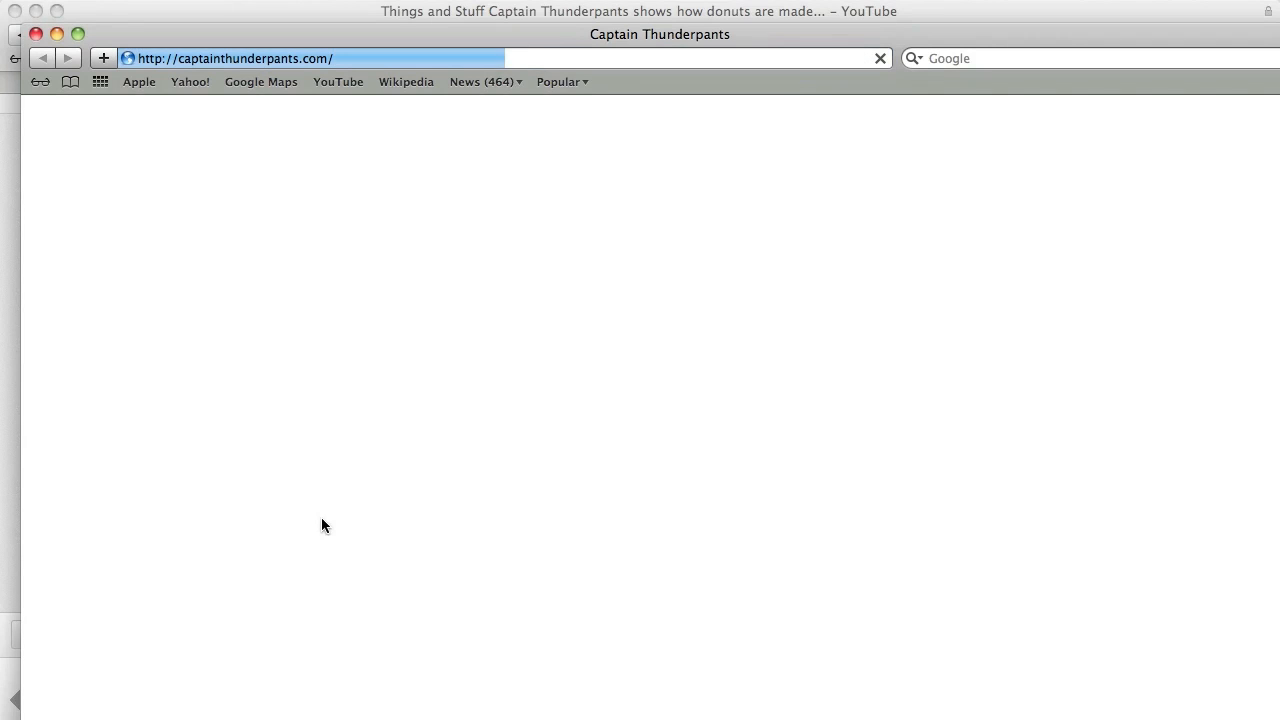
{"action": "left_click_drag", "start_coordinate": [567, 28], "coordinate": [548, 4]}
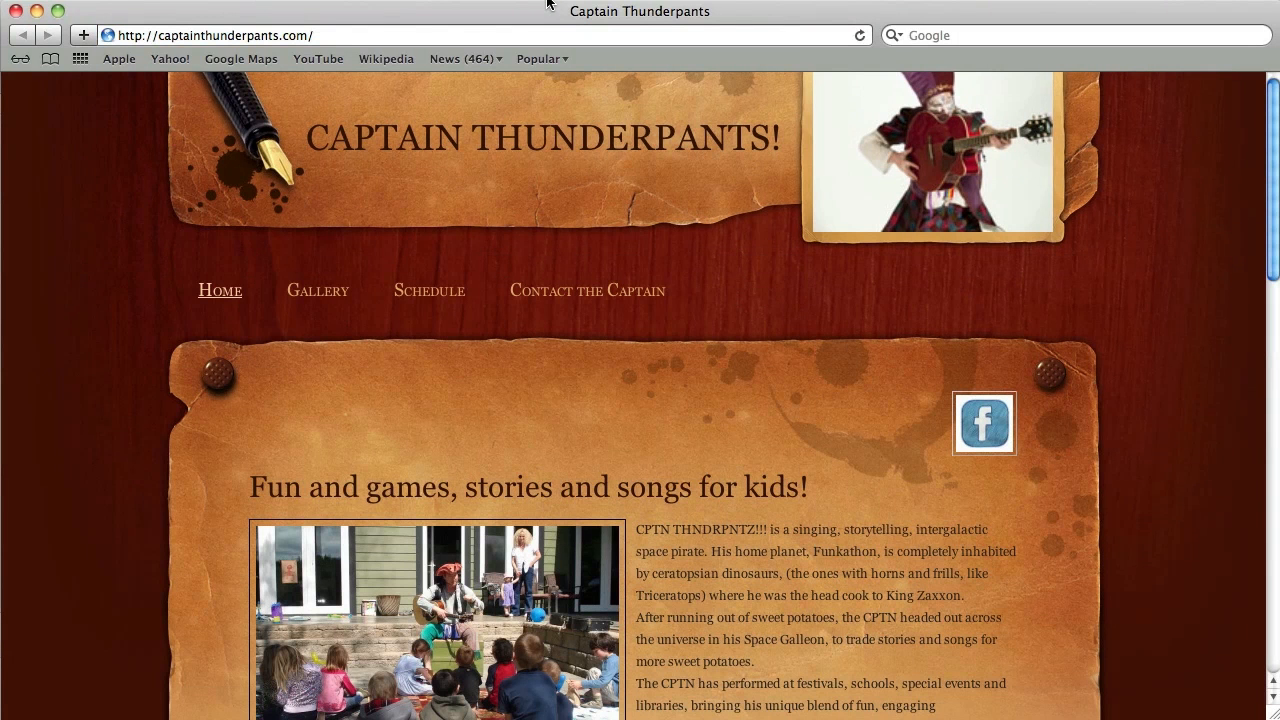
{"action": "left_click", "coordinate": [17, 12]}
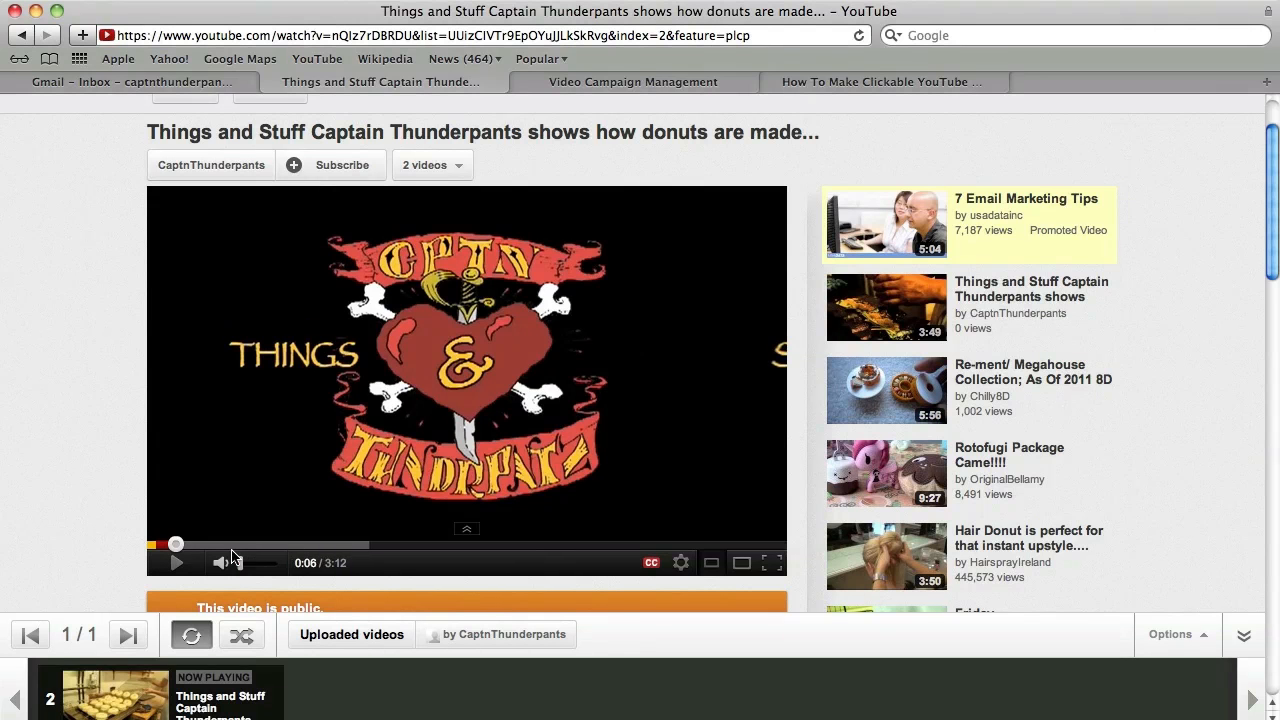
Skip ahead in the donuts video to about 0:29 and resume playback
{"action": "left_click", "coordinate": [233, 546]}
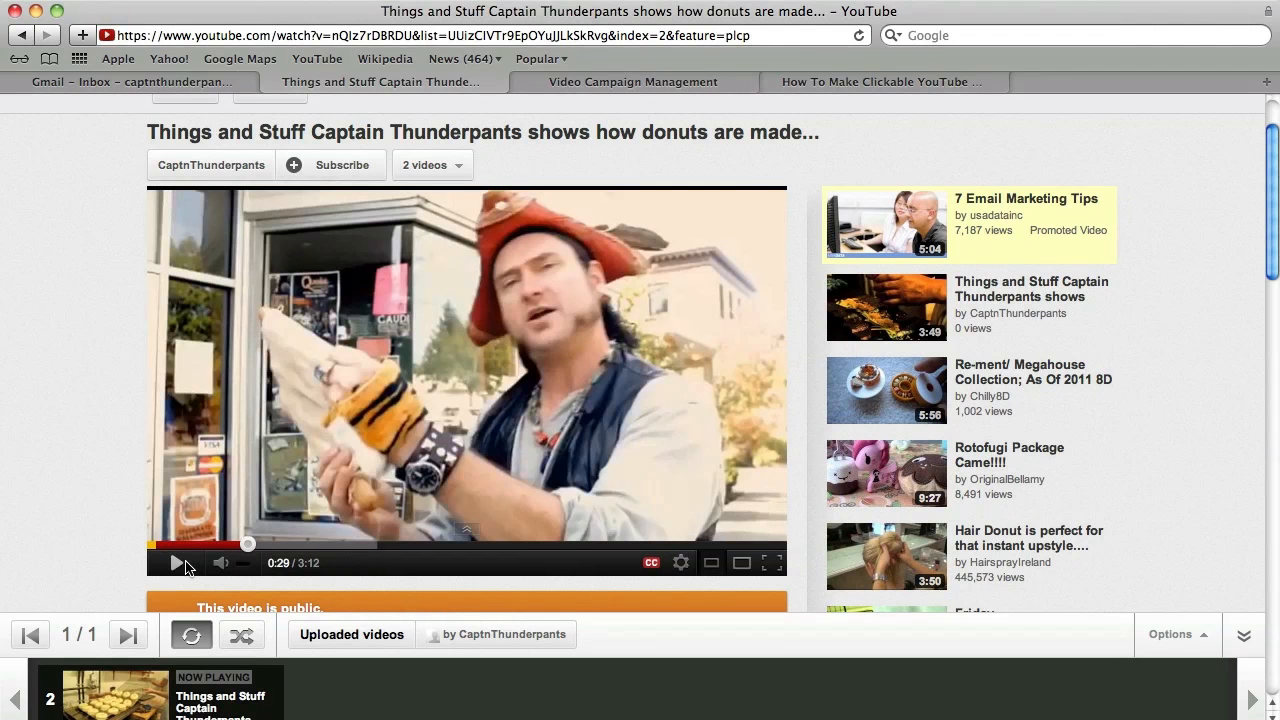
{"action": "left_click", "coordinate": [177, 563]}
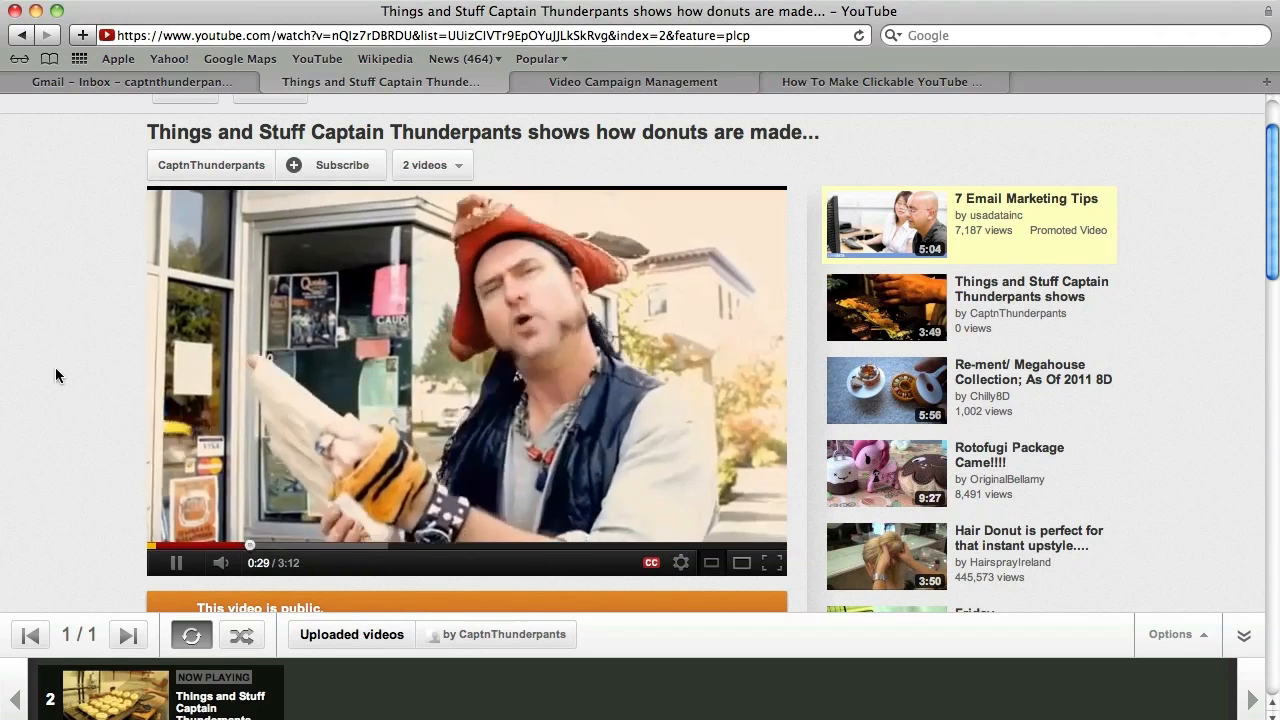